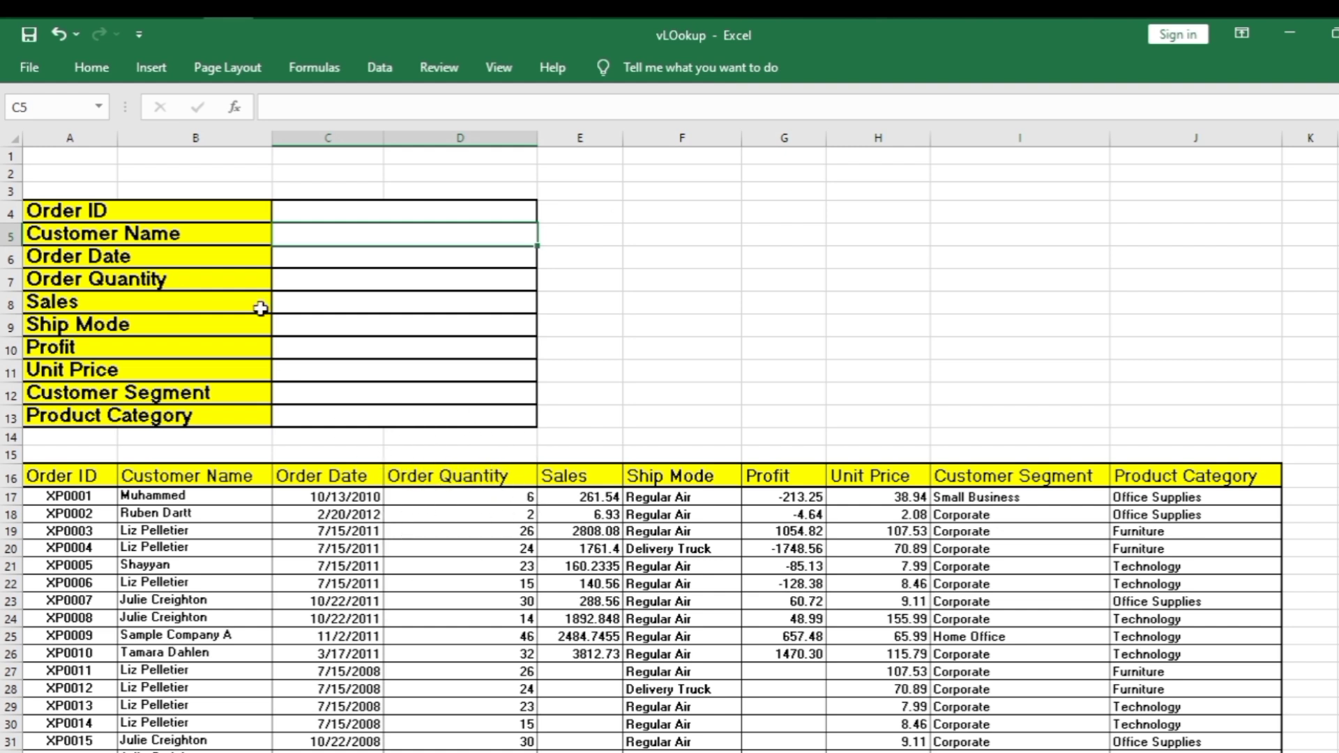
pyautogui.moveTo(209, 211); pyautogui.dragTo(190, 421)
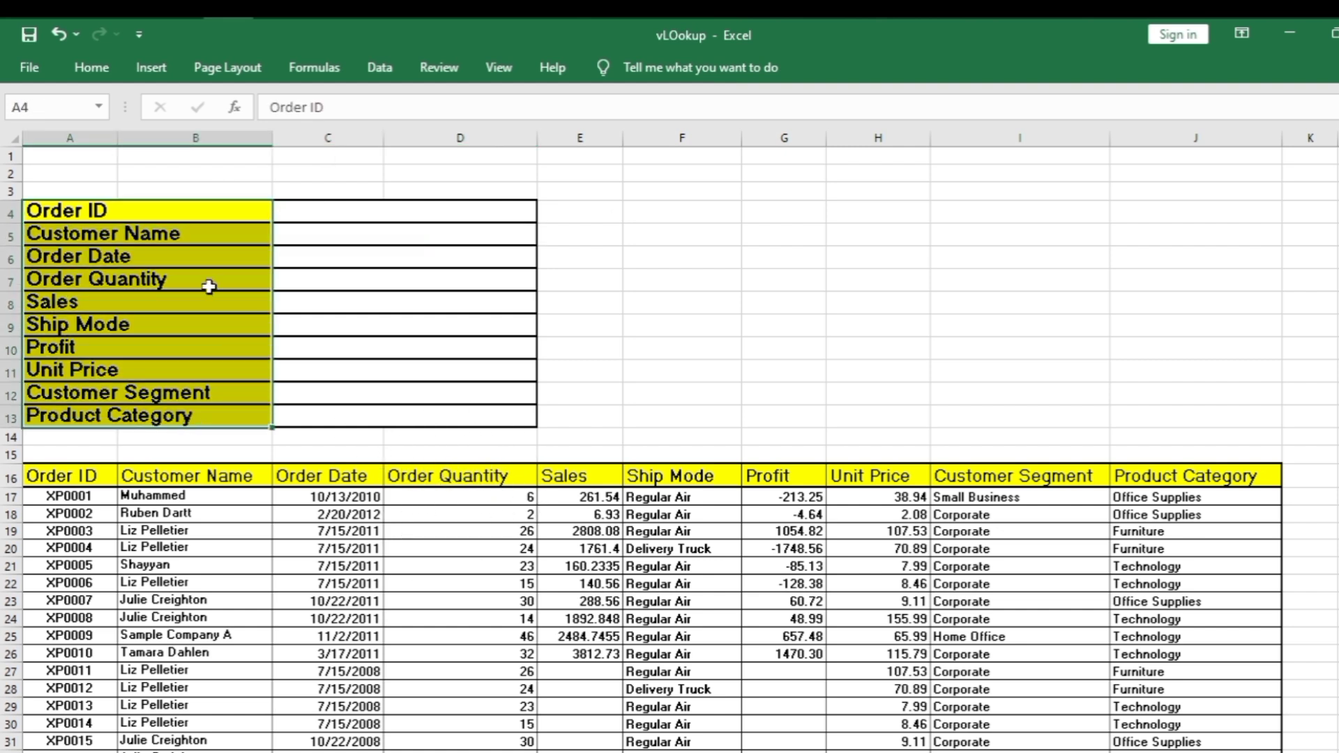
pyautogui.click(287, 261)
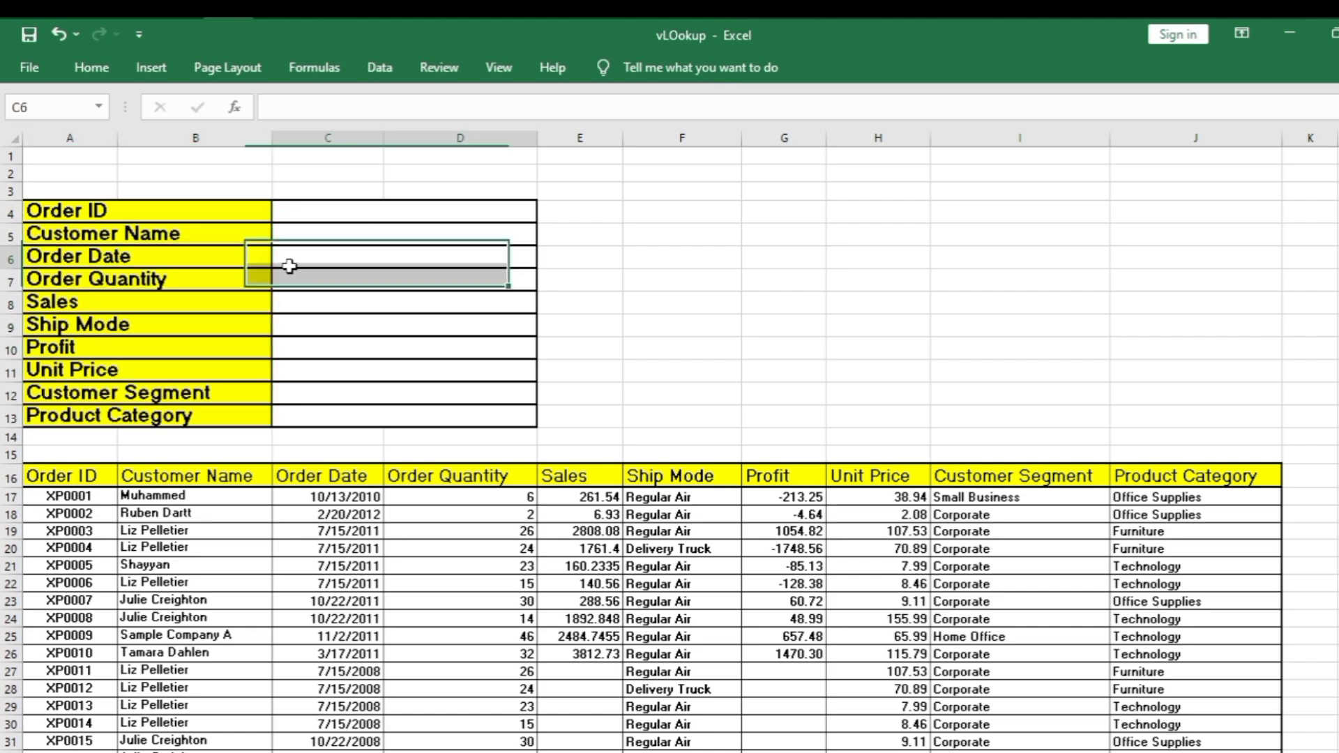
pyautogui.click(376, 218)
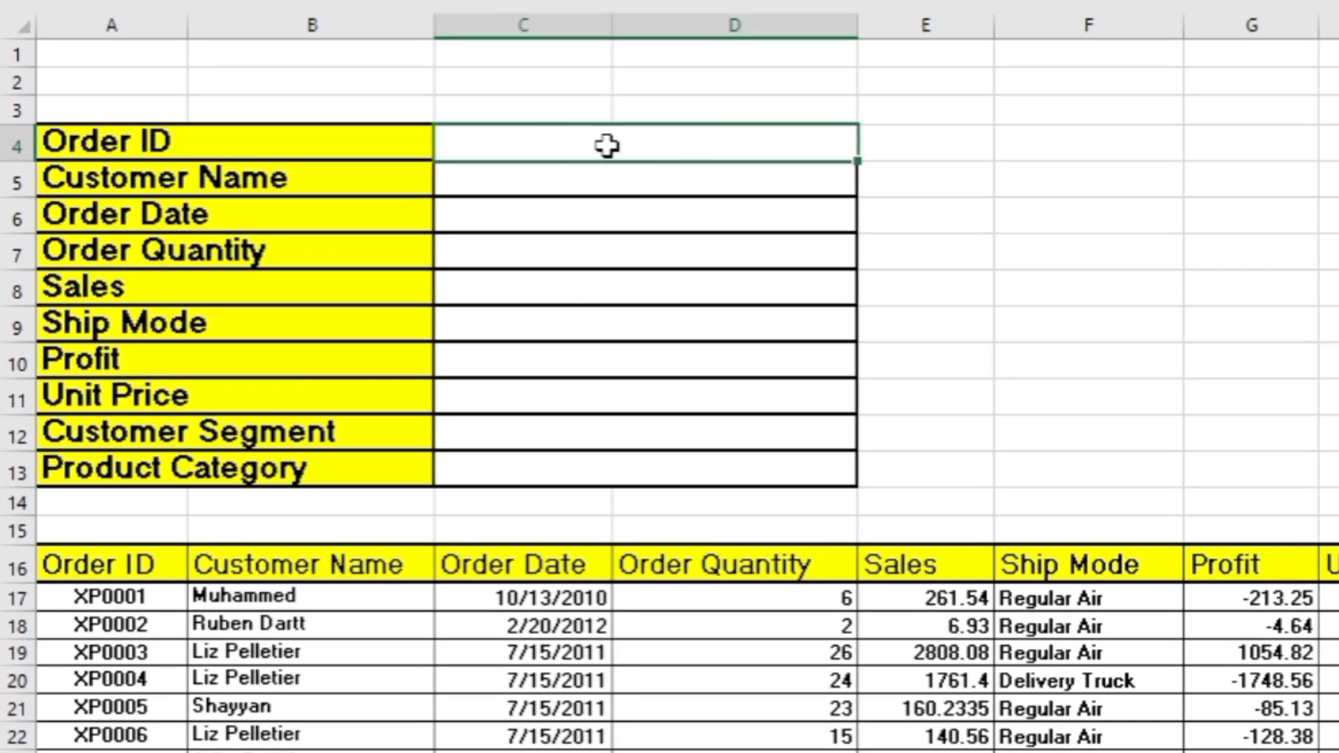
pyautogui.moveTo(641, 187); pyautogui.dragTo(678, 472)
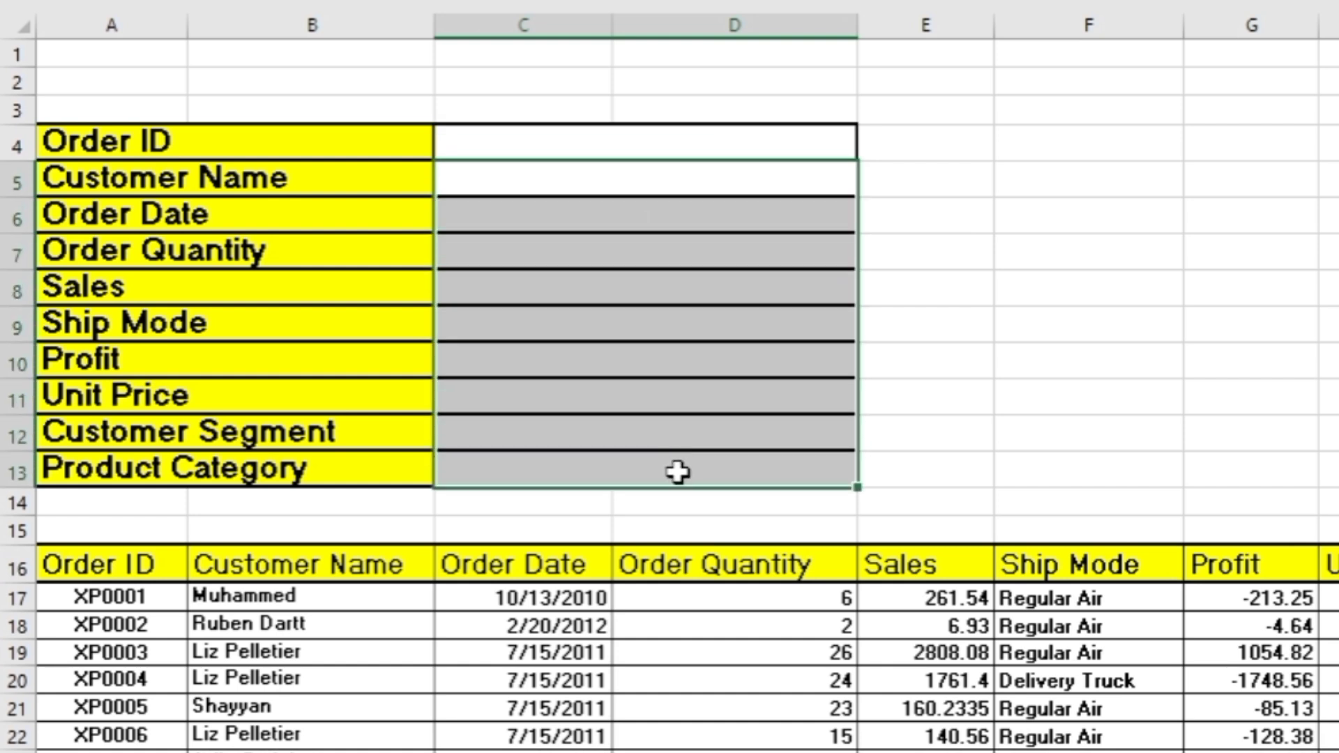
# Step: Start a VLOOKUP formula in the Customer Name result cell C5, using the Order ID cell C4 as the lookup value
pyautogui.click(598, 186)
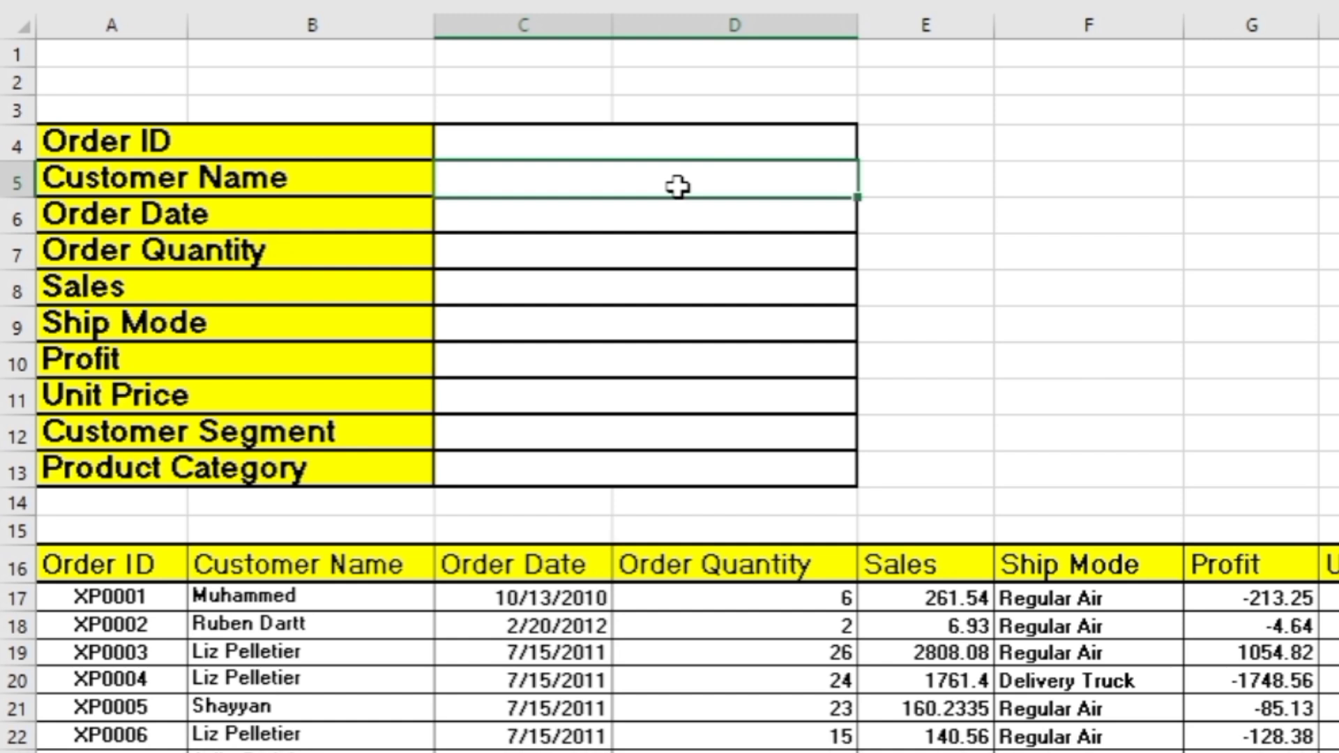
pyautogui.write('=vl')
pyautogui.press('Tab')
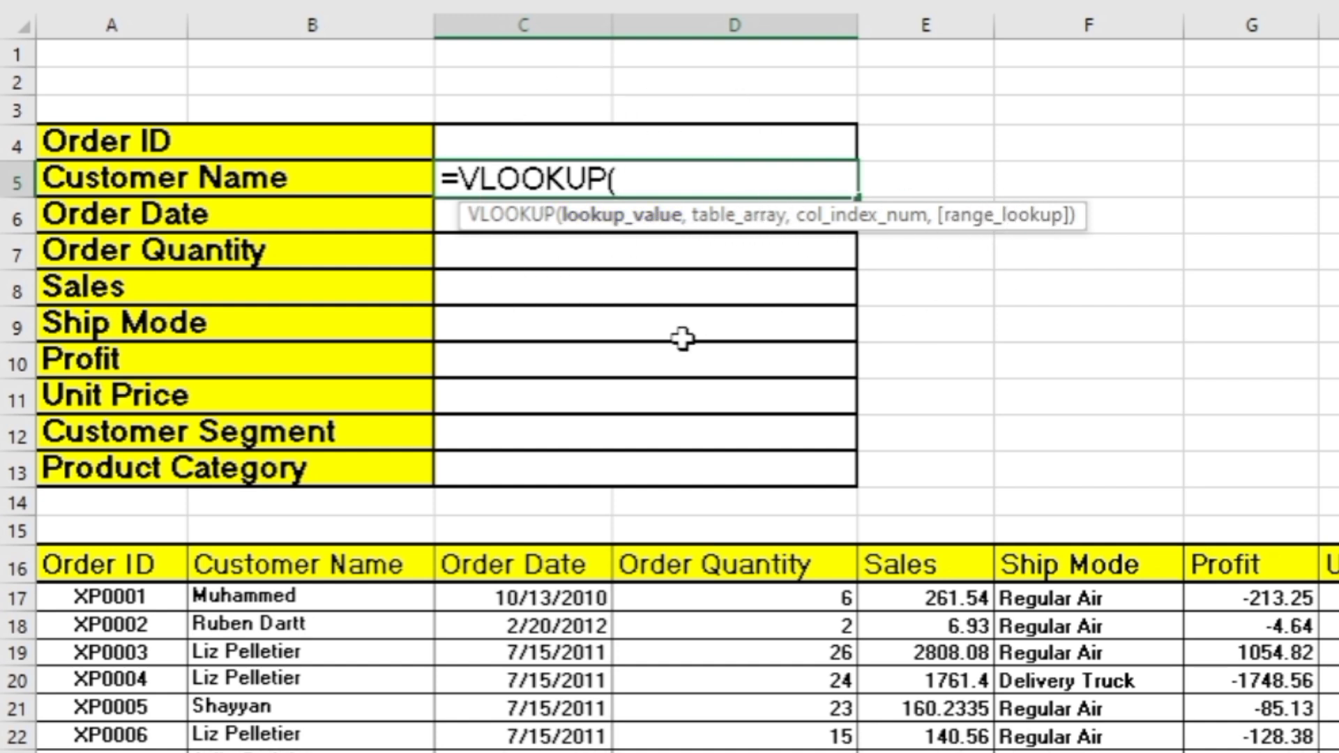
pyautogui.click(630, 230)
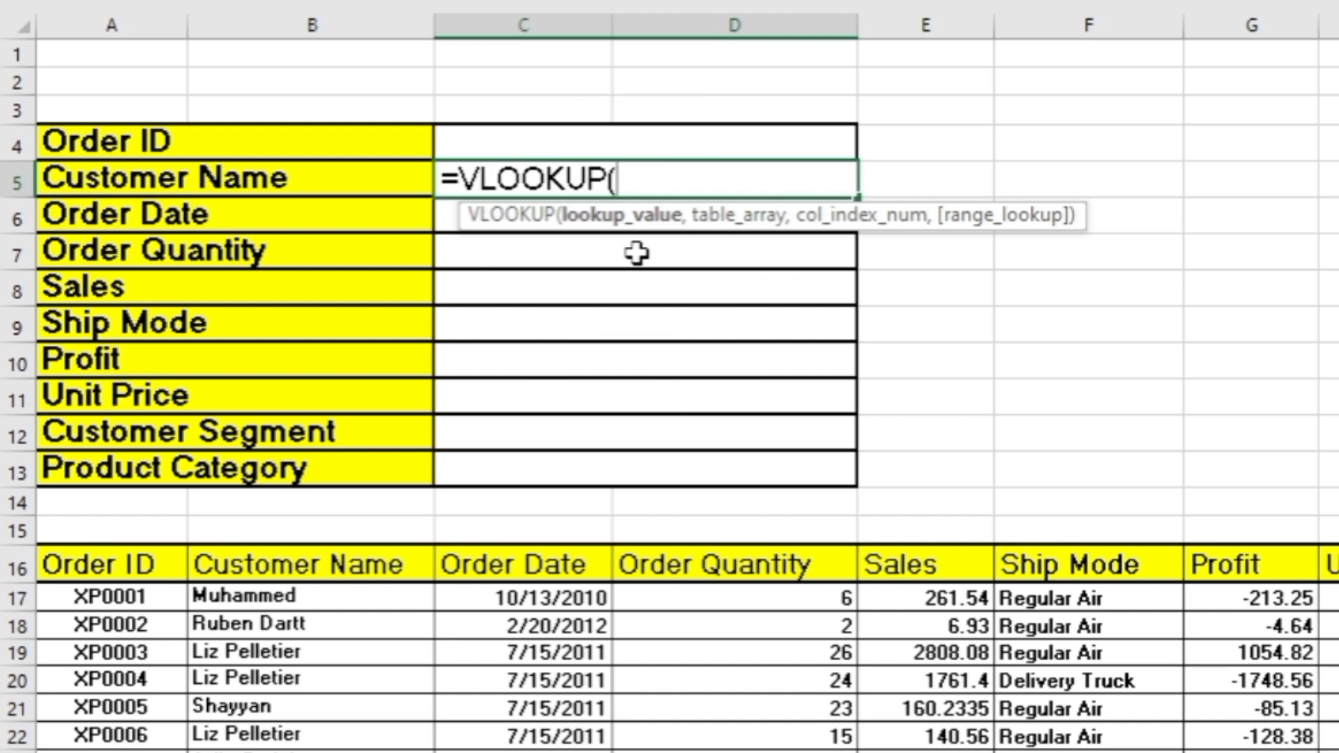
pyautogui.click(659, 147)
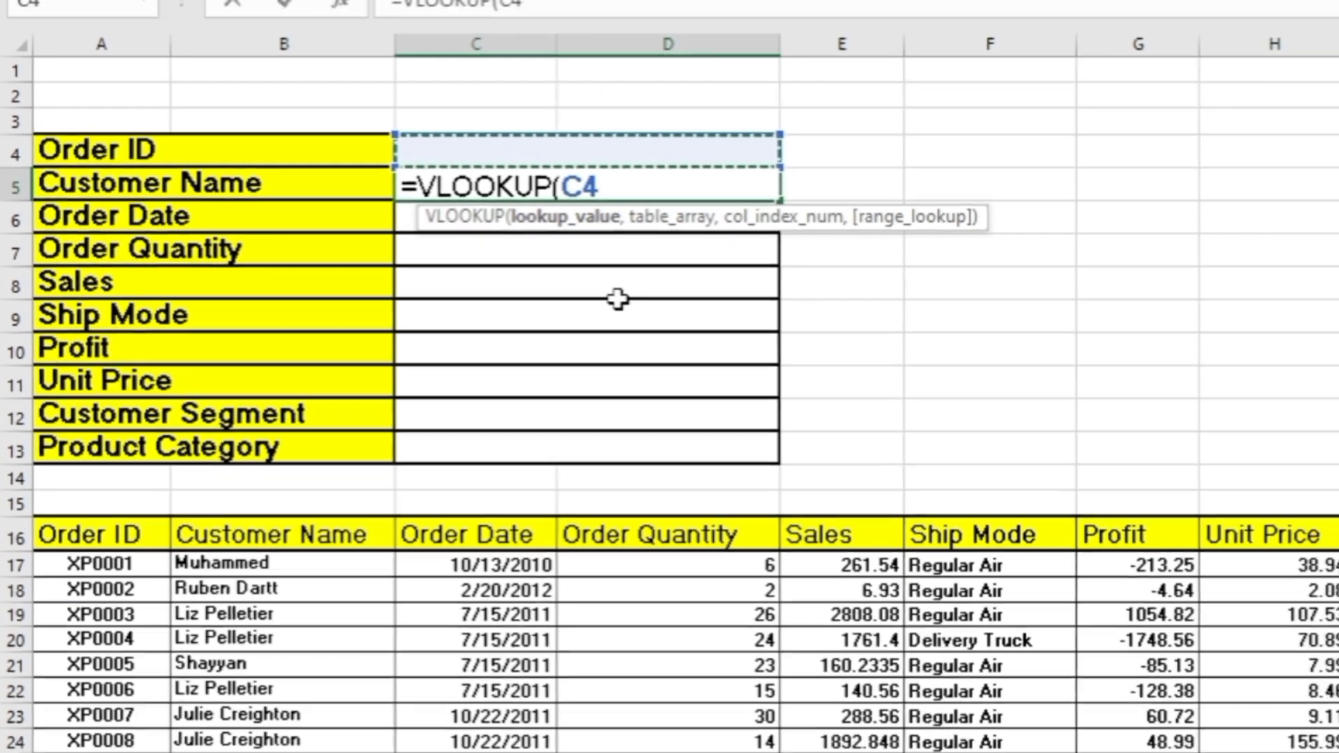
pyautogui.scroll(-2, 616, 301)
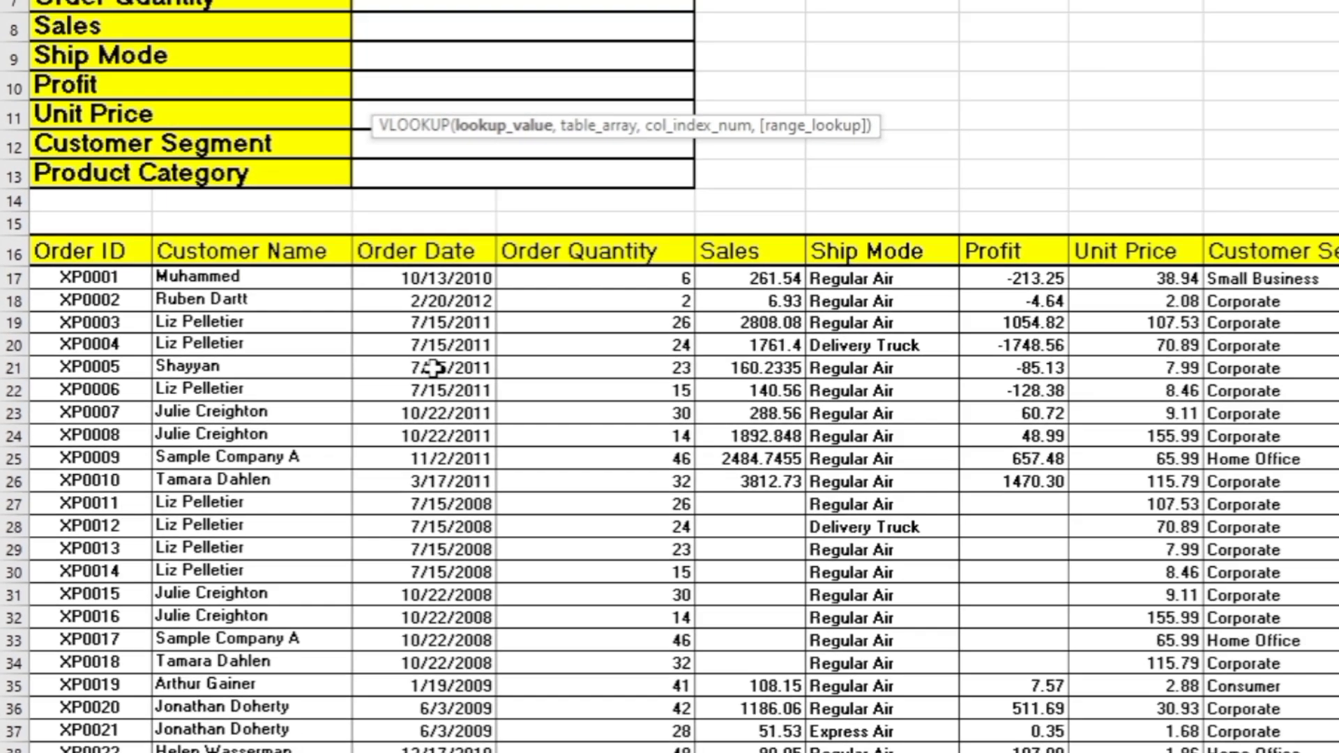
pyautogui.scroll(2, 551, 245)
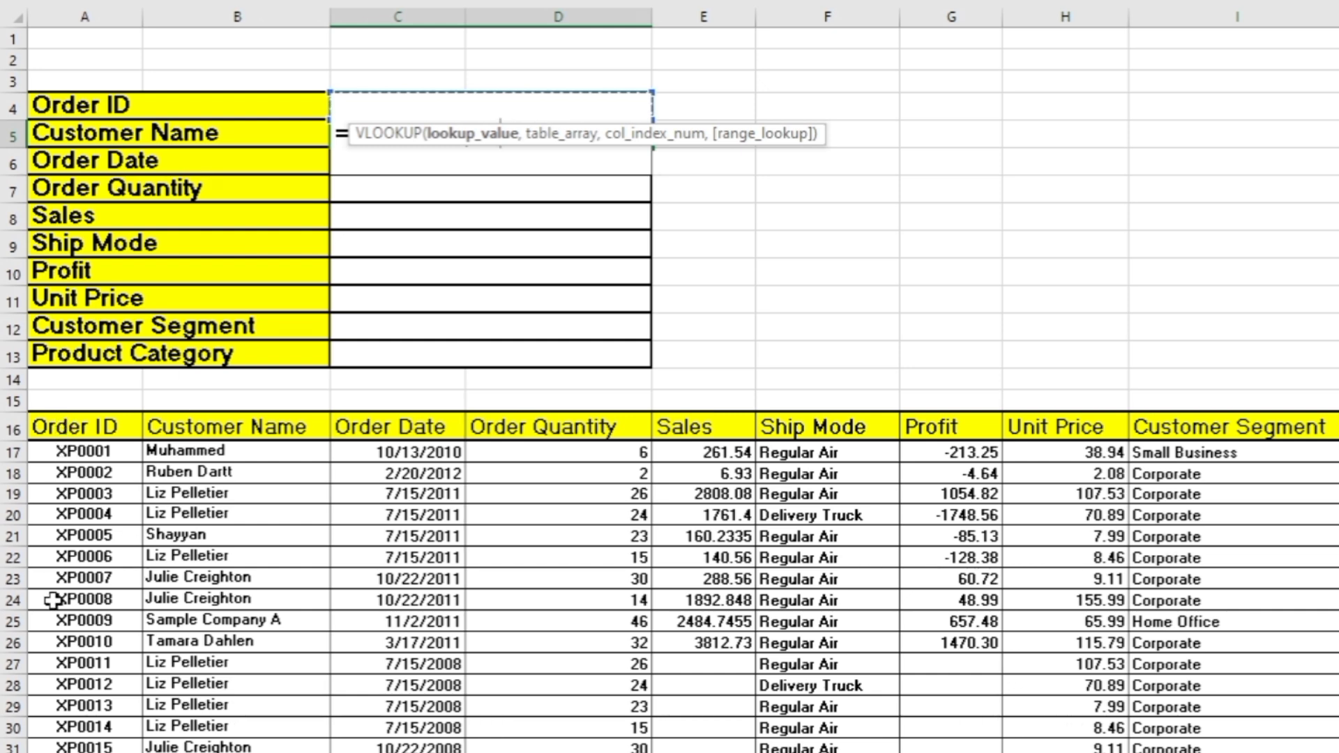
pyautogui.scroll(-2, 60, 597)
pyautogui.scroll(2, 490, 327)
pyautogui.write(',')
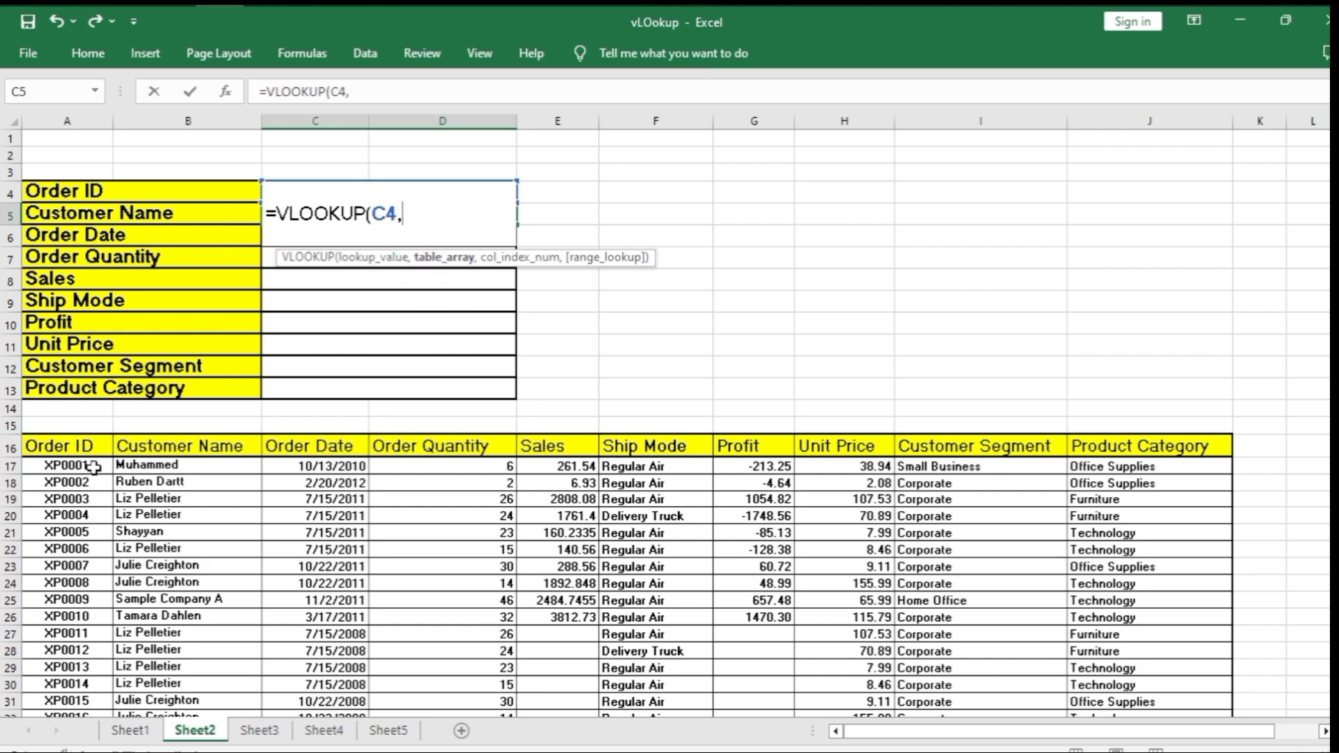
pyautogui.moveTo(95, 466); pyautogui.dragTo(488, 584)
pyautogui.press('BackSpace')
pyautogui.press('BackSpace')
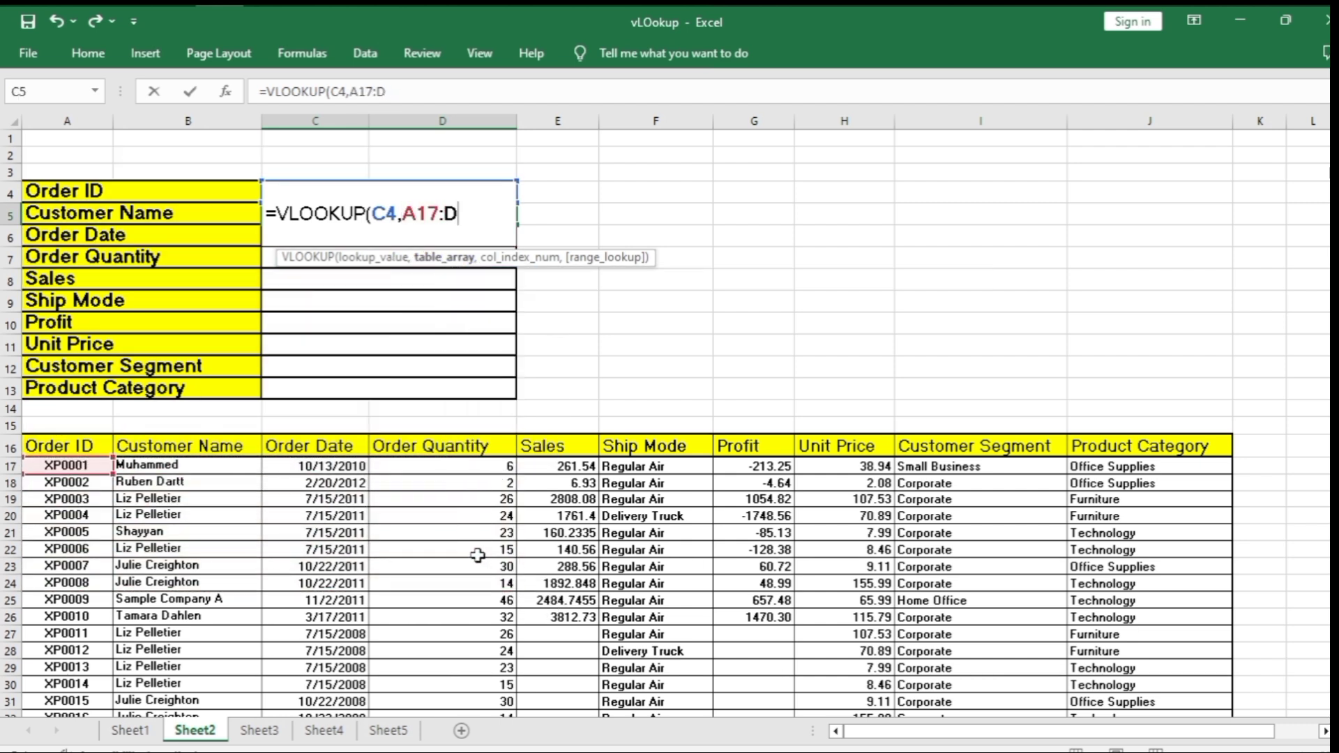
pyautogui.press('BackSpace')
pyautogui.press('BackSpace')
pyautogui.press('BackSpace')
pyautogui.press('BackSpace')
pyautogui.press('BackSpace')
# Step: Set the VLOOKUP table array to the full order data range A17:J1023, without the header row
pyautogui.click(73, 468)
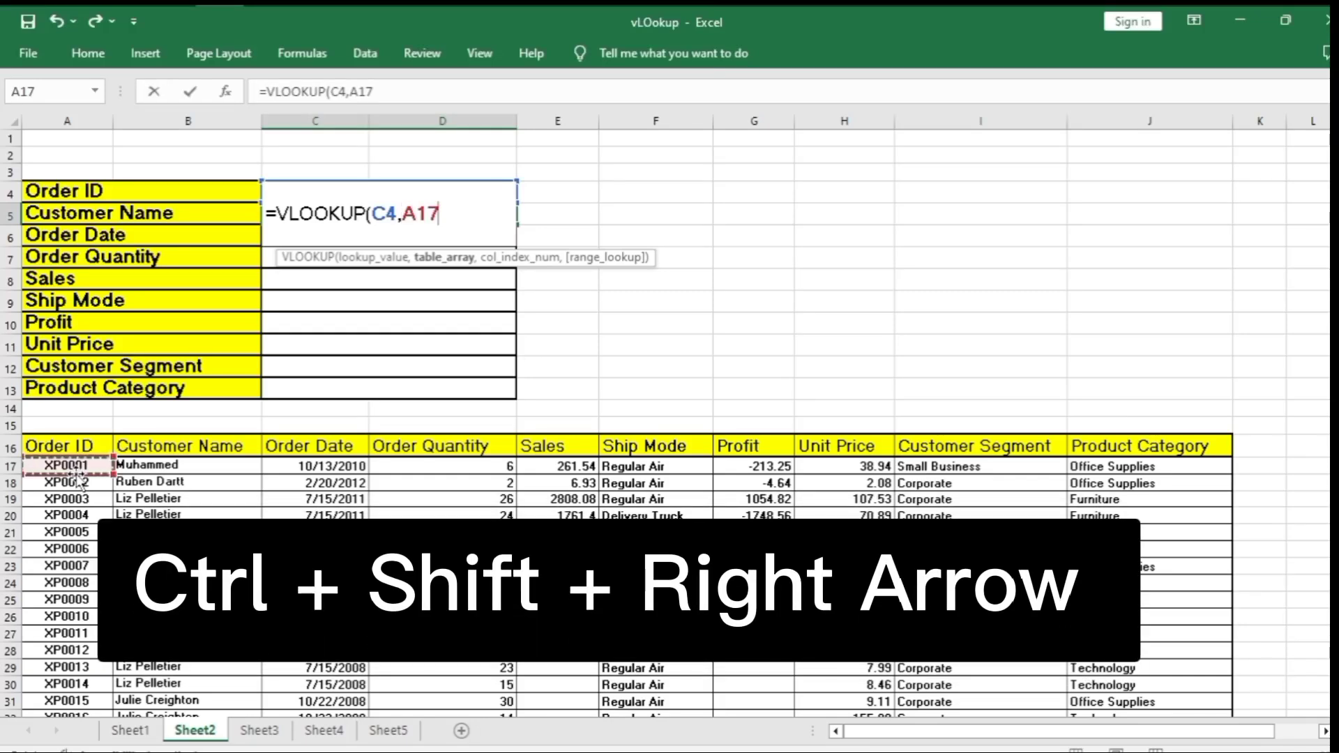
pyautogui.hotkey('ctrl', 'shift', 'Right')
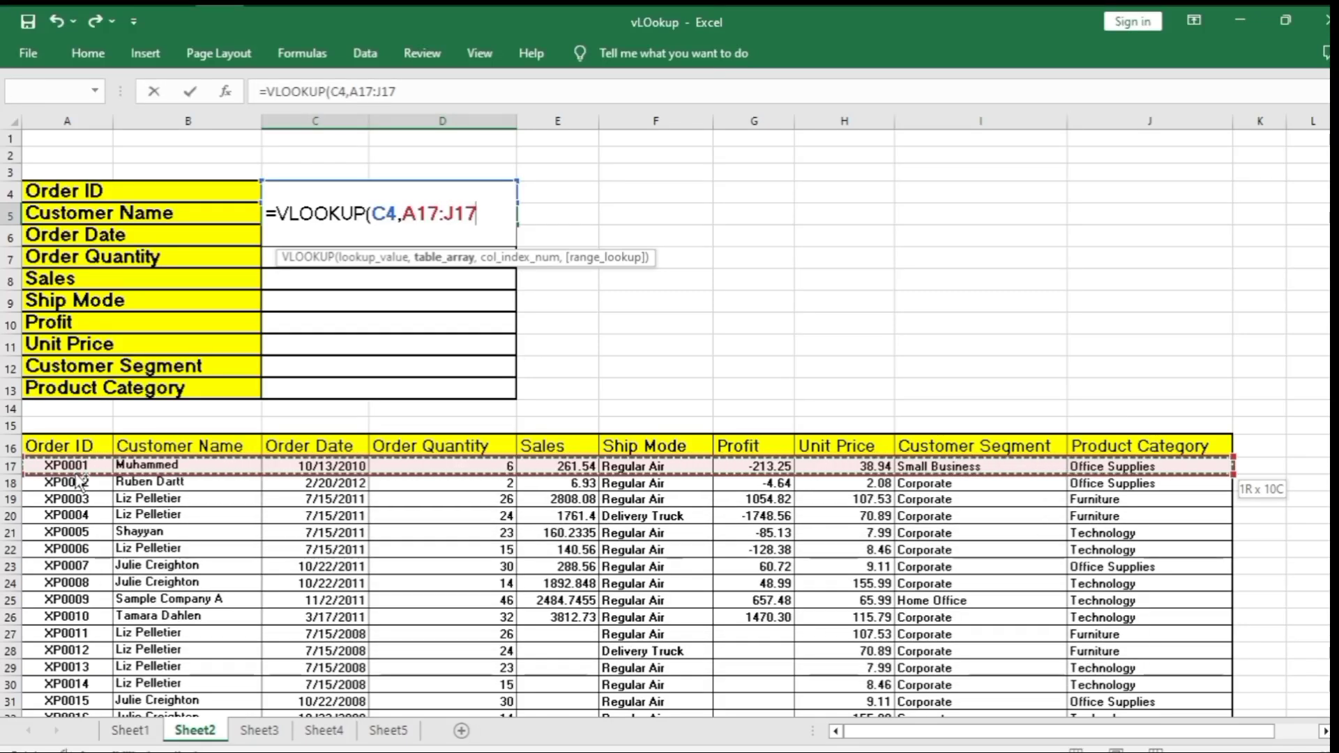
pyautogui.hotkey('ctrl', 'shift', 'Down')
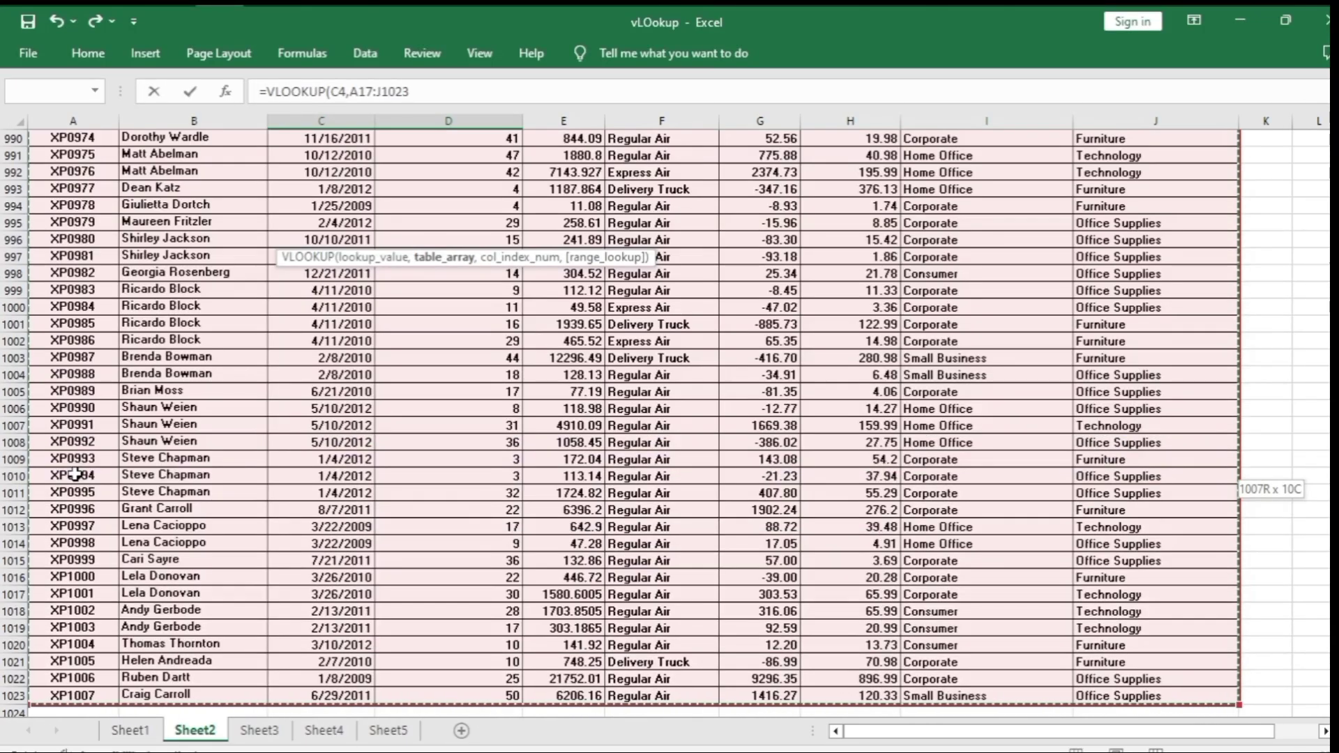
pyautogui.hotkey('ctrl', 'BackSpace')
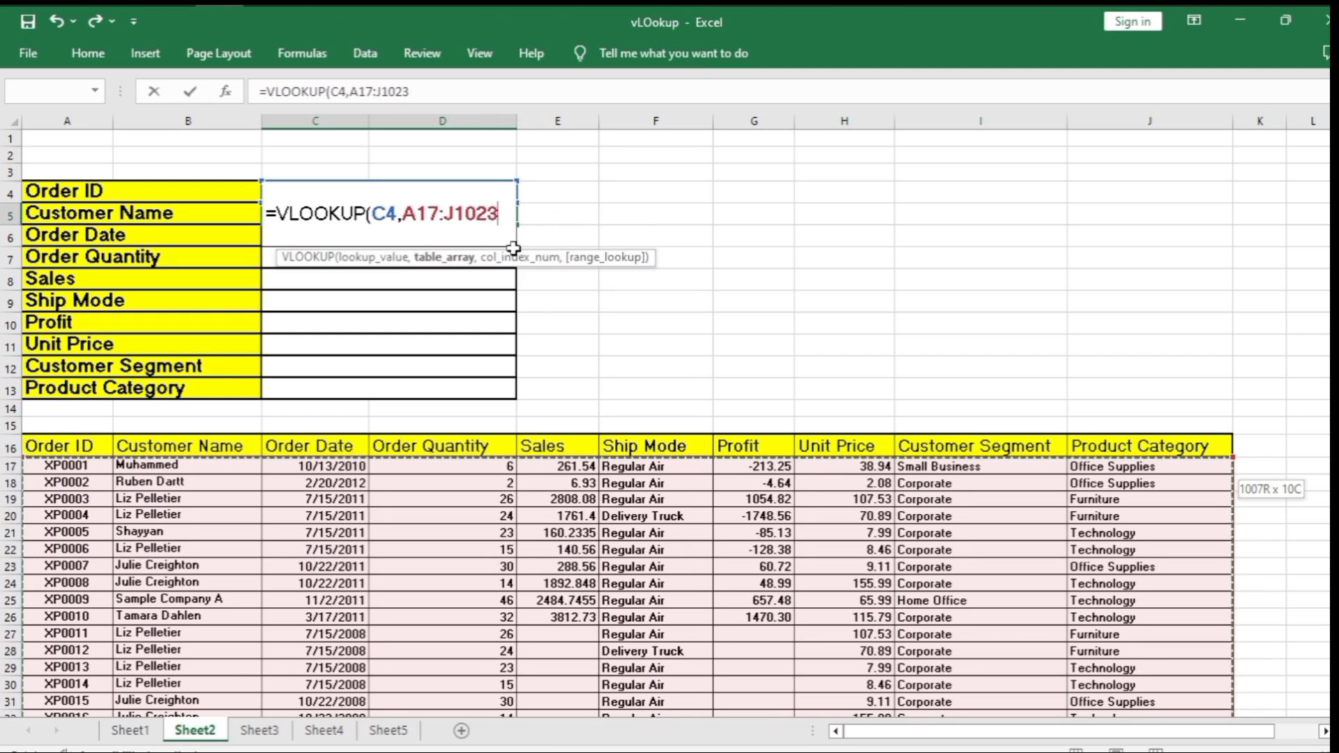
pyautogui.write(',')
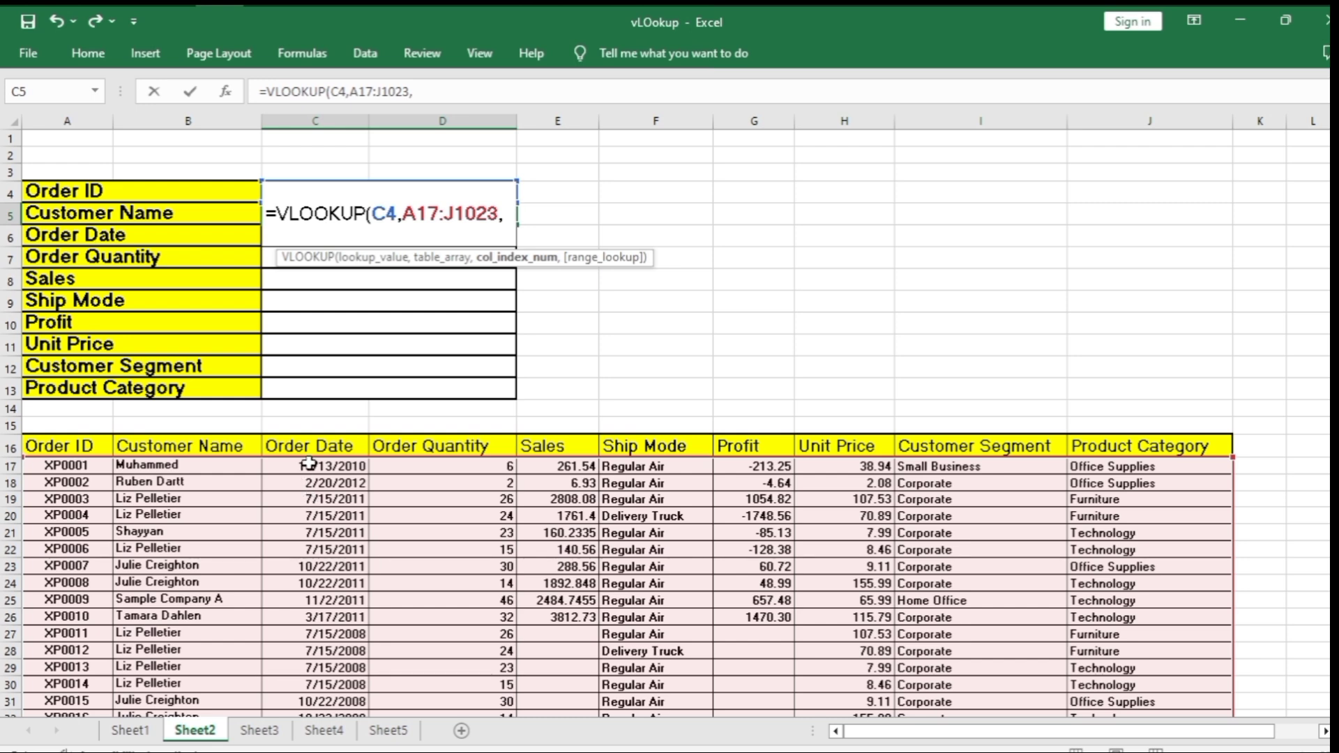
pyautogui.moveTo(304, 448); pyautogui.dragTo(904, 619)
pyautogui.press('BackSpace')
pyautogui.press('BackSpace')
pyautogui.press('BackSpace')
pyautogui.press('BackSpace')
pyautogui.press('BackSpace')
pyautogui.press('BackSpace')
pyautogui.press('BackSpace')
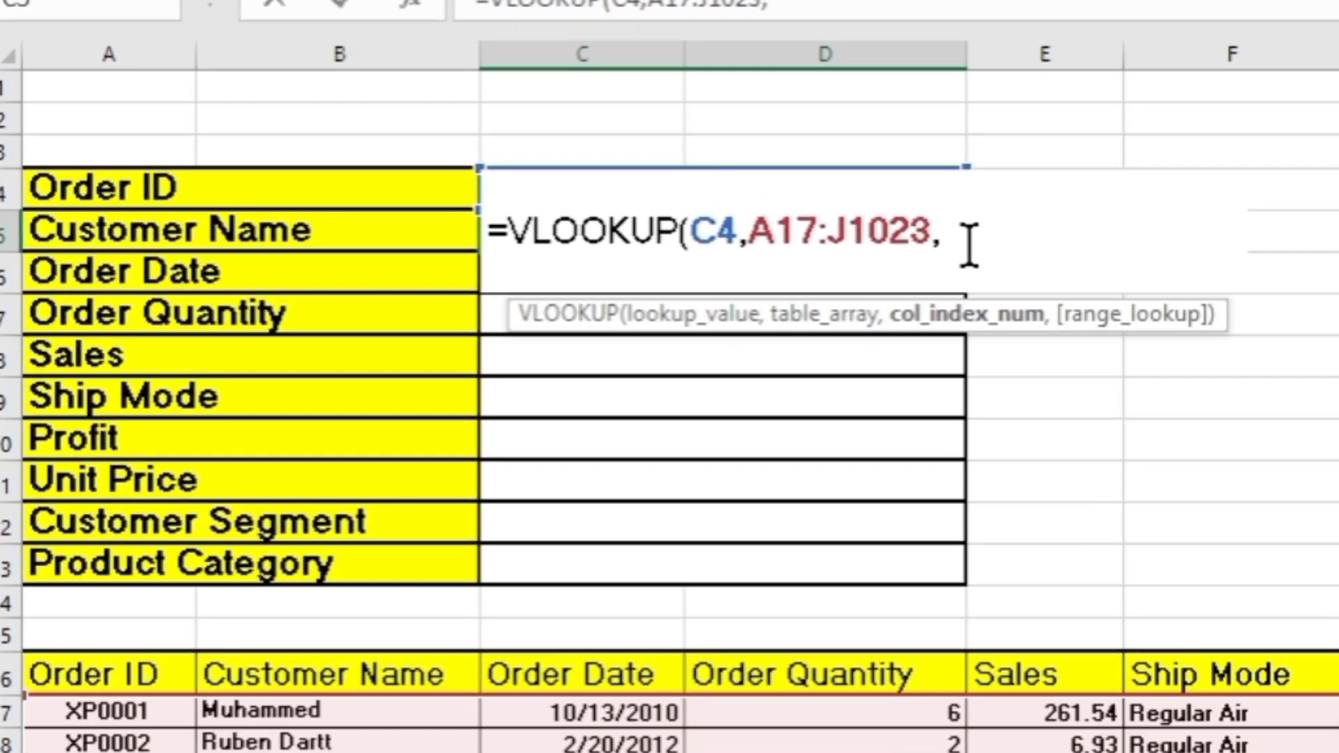
# Step: Complete the C5 VLOOKUP with column index 2 and range lookup 0 for an exact match
pyautogui.write('2')
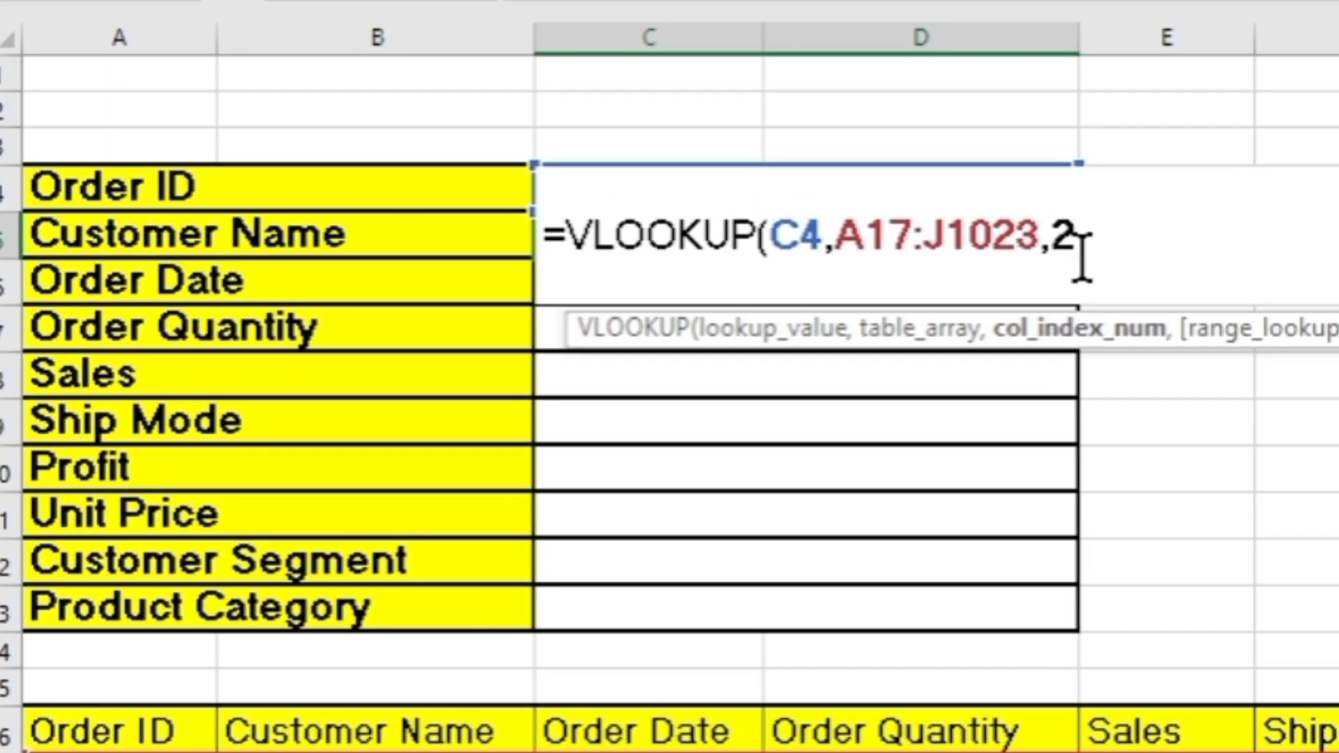
pyautogui.write(',')
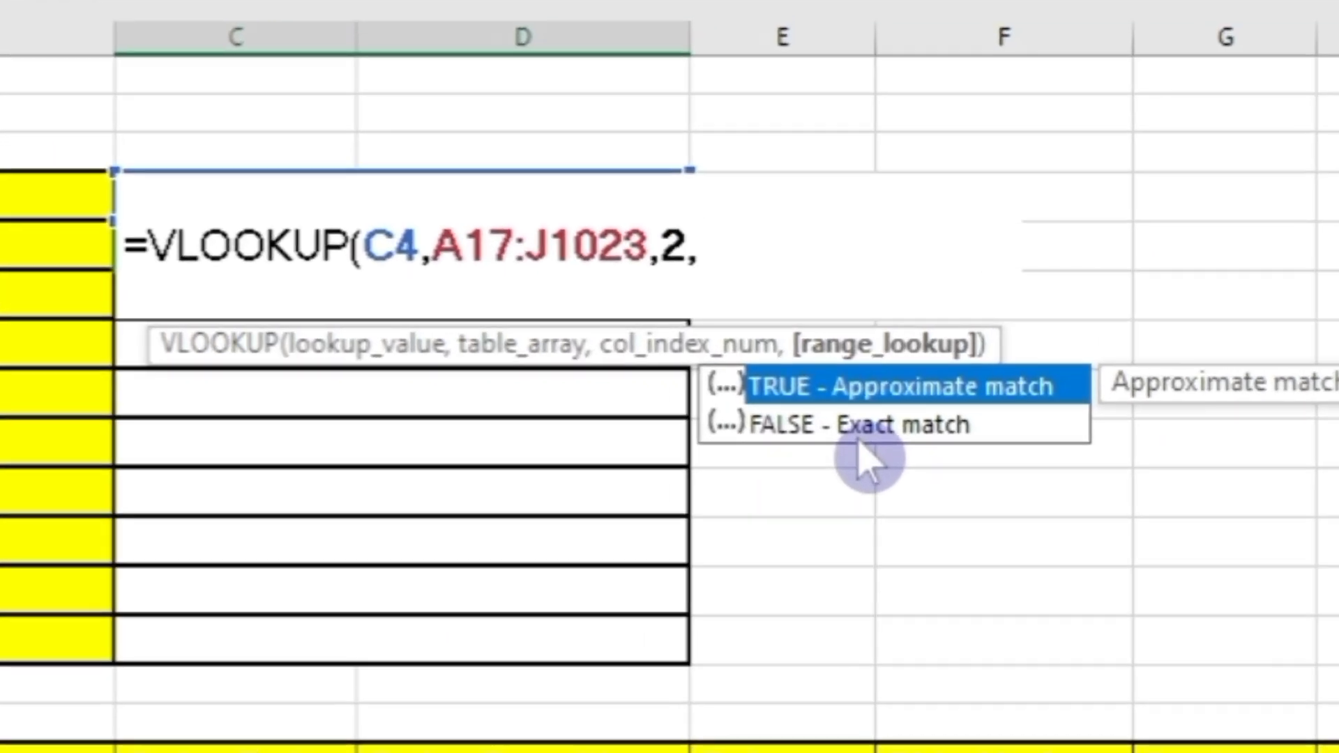
pyautogui.write('0')
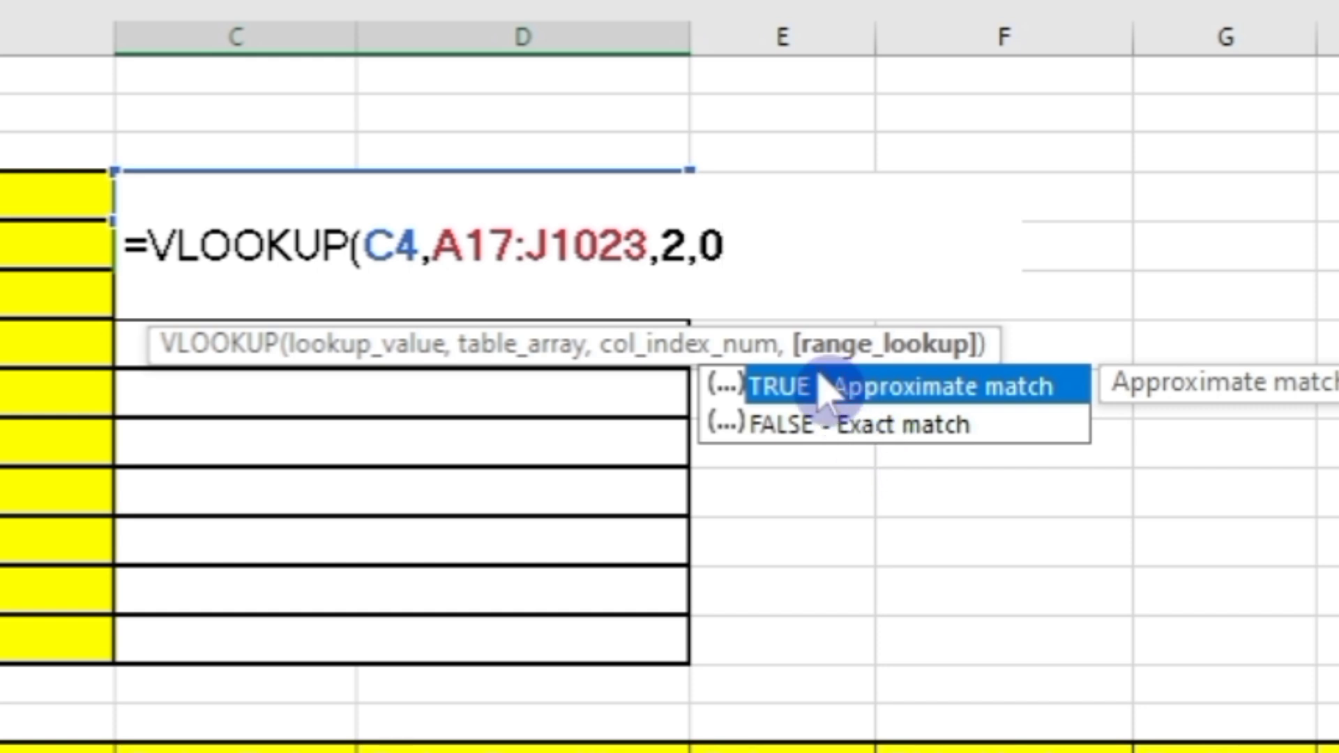
pyautogui.write(')')
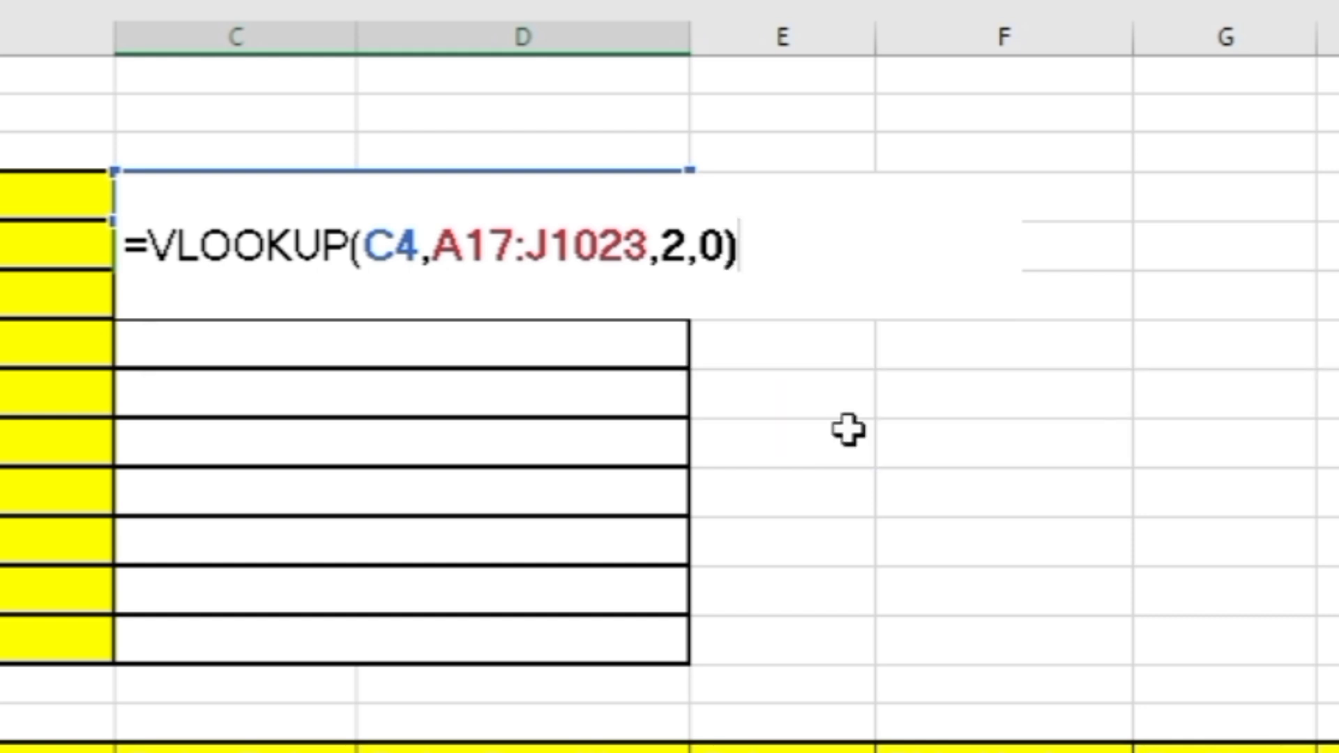
pyautogui.press('Return')
pyautogui.click(259, 256)
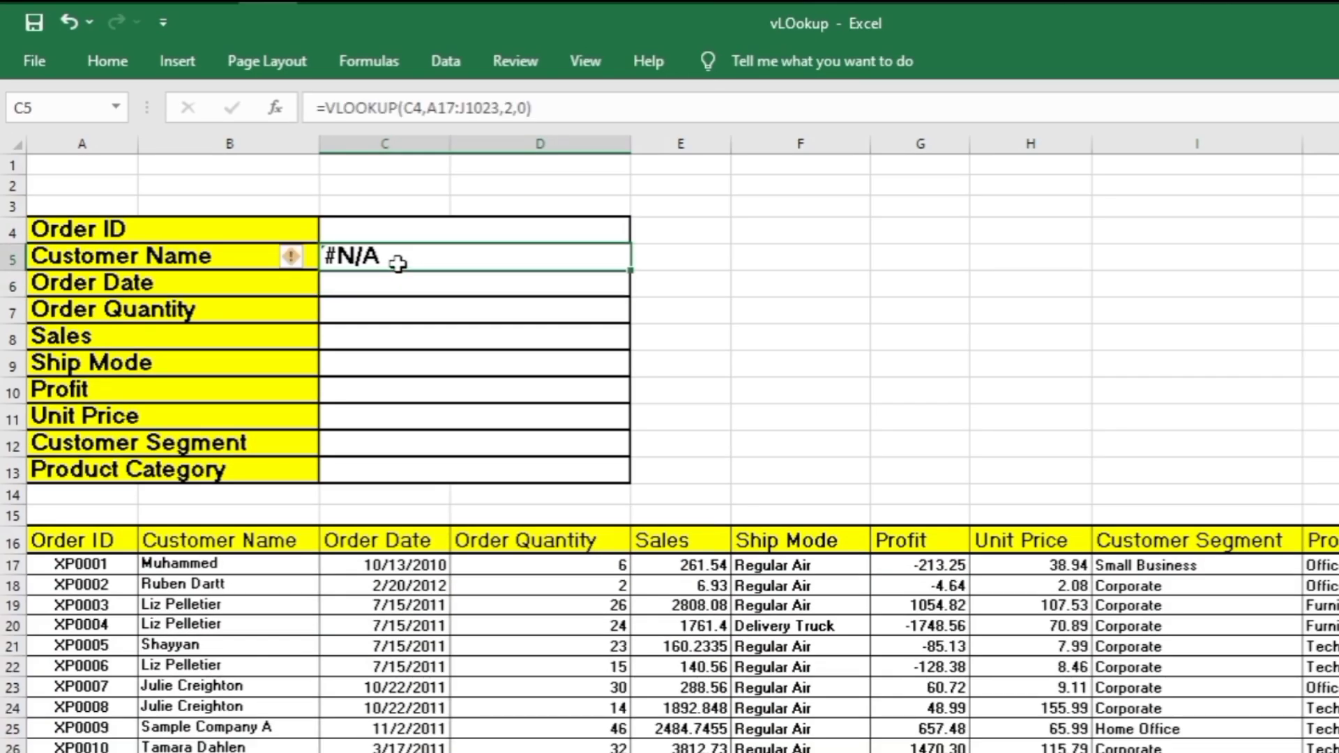
# Step: Test the Customer Name lookup by entering the order ID from row 21 in C4, followed by the one from row 17
pyautogui.click(371, 225)
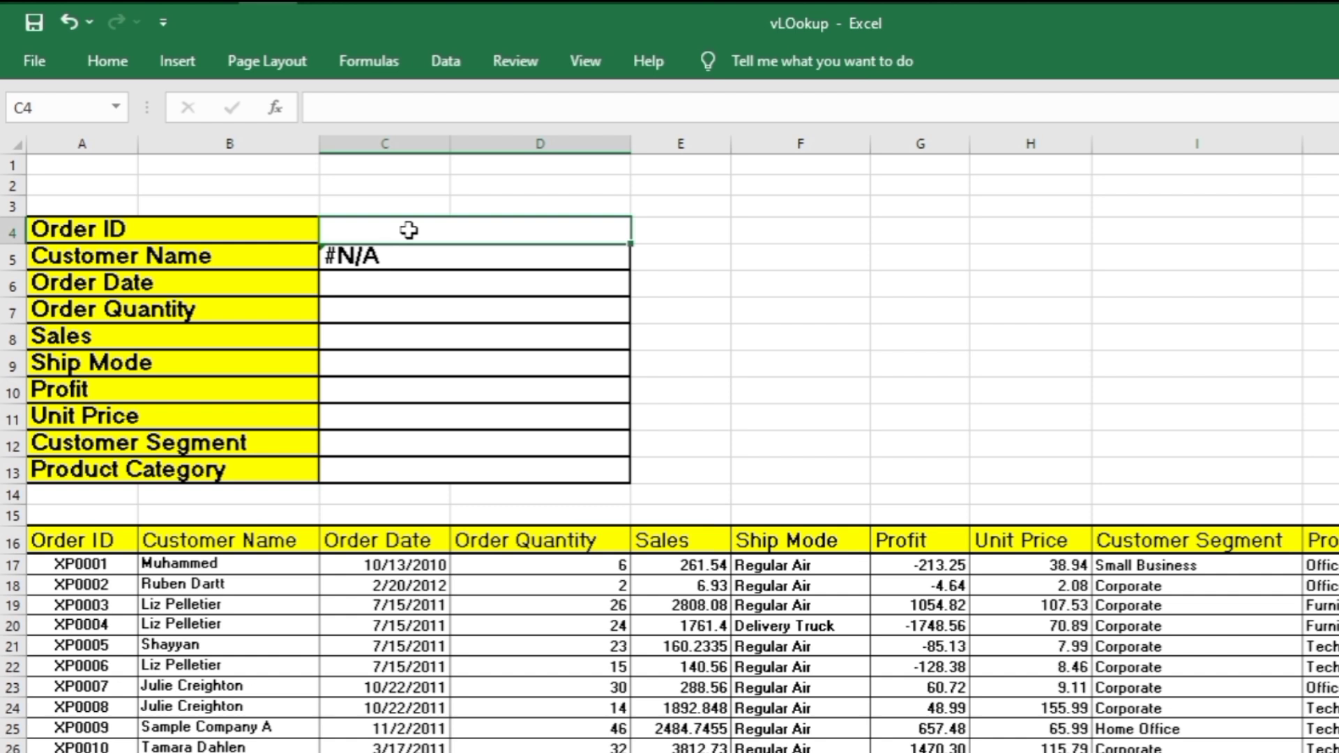
pyautogui.write('xp0005')
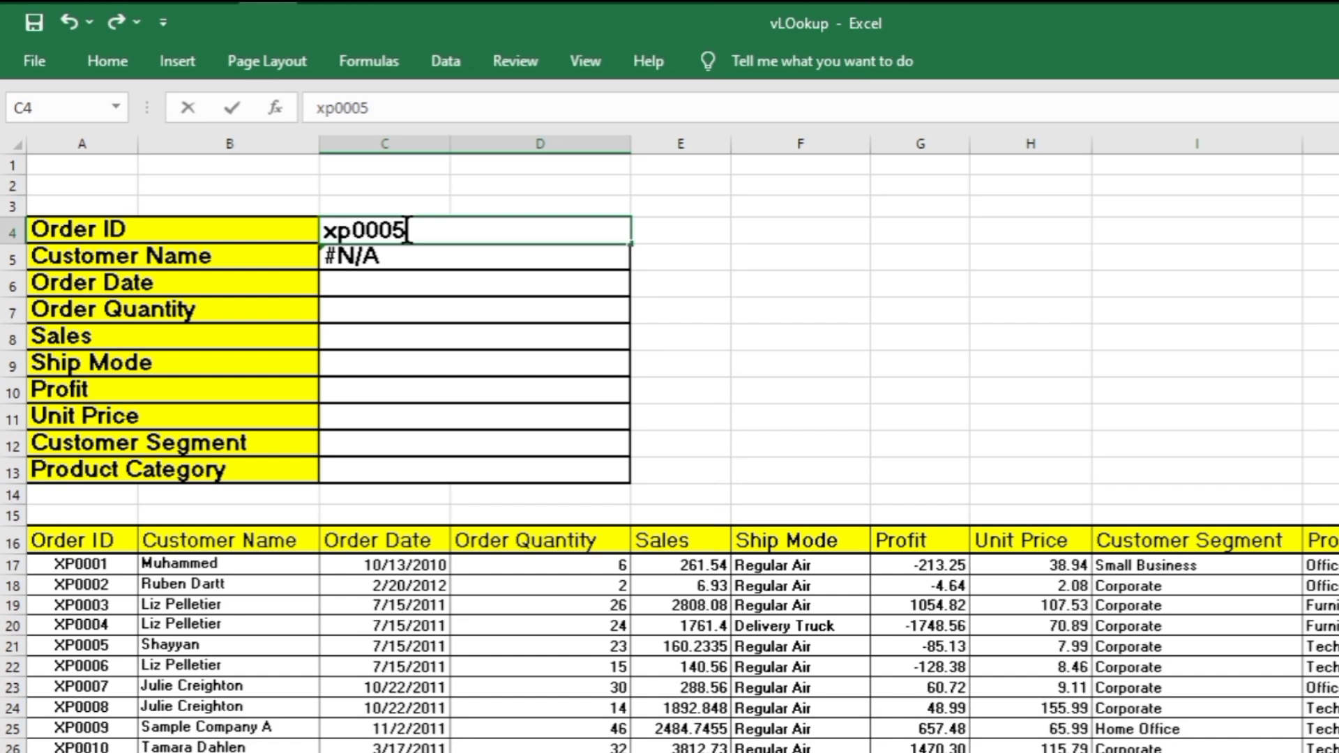
pyautogui.press('Return')
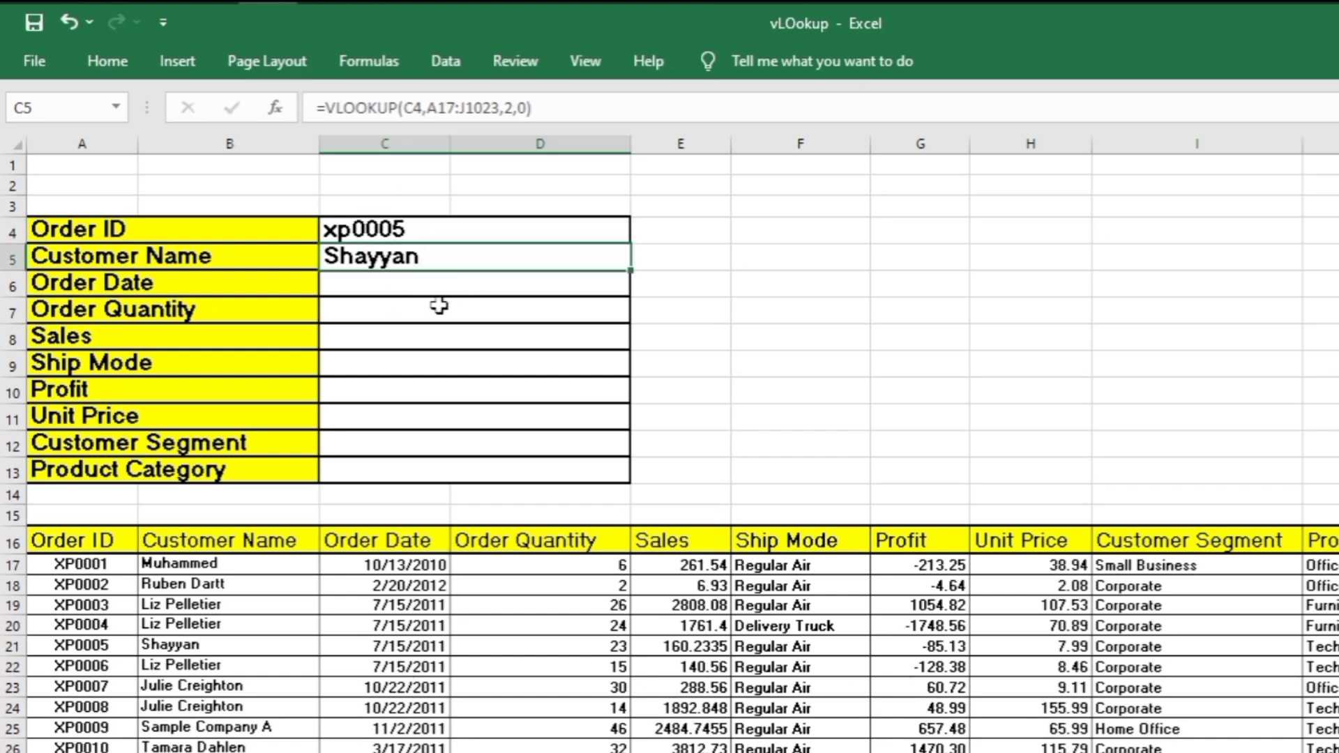
pyautogui.click(421, 225)
pyautogui.write('x')
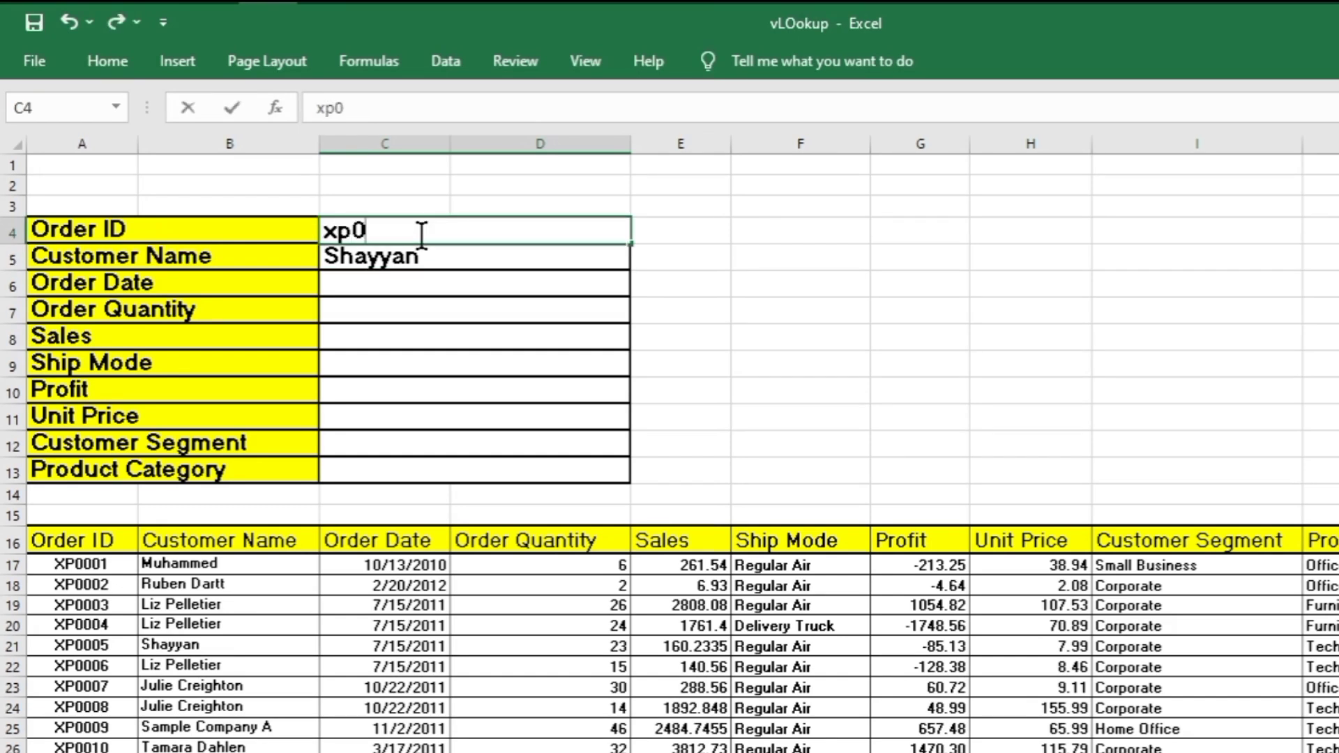
pyautogui.press('Return')
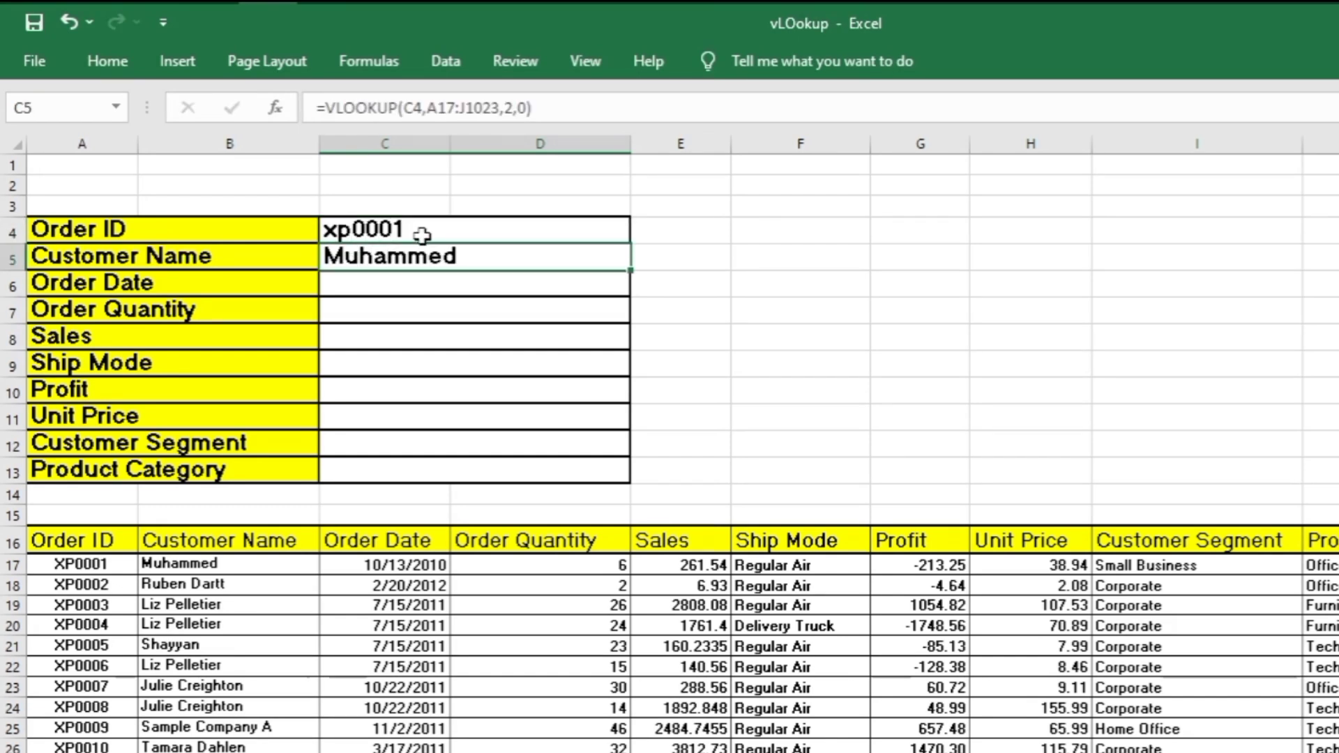
# Step: Fill the C5 formula down through C13 and inspect the copied formulas in the Sales and Order Date cells
pyautogui.click(443, 267)
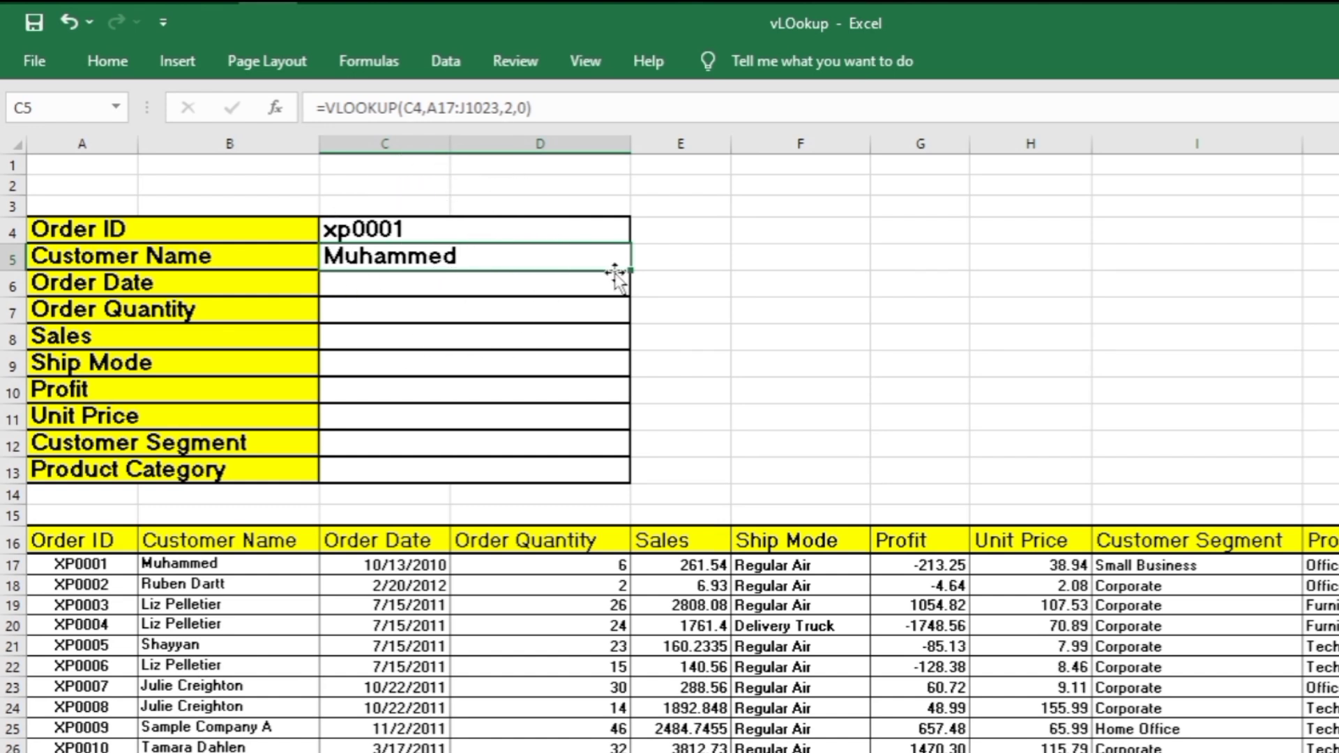
pyautogui.moveTo(633, 274); pyautogui.dragTo(631, 478)
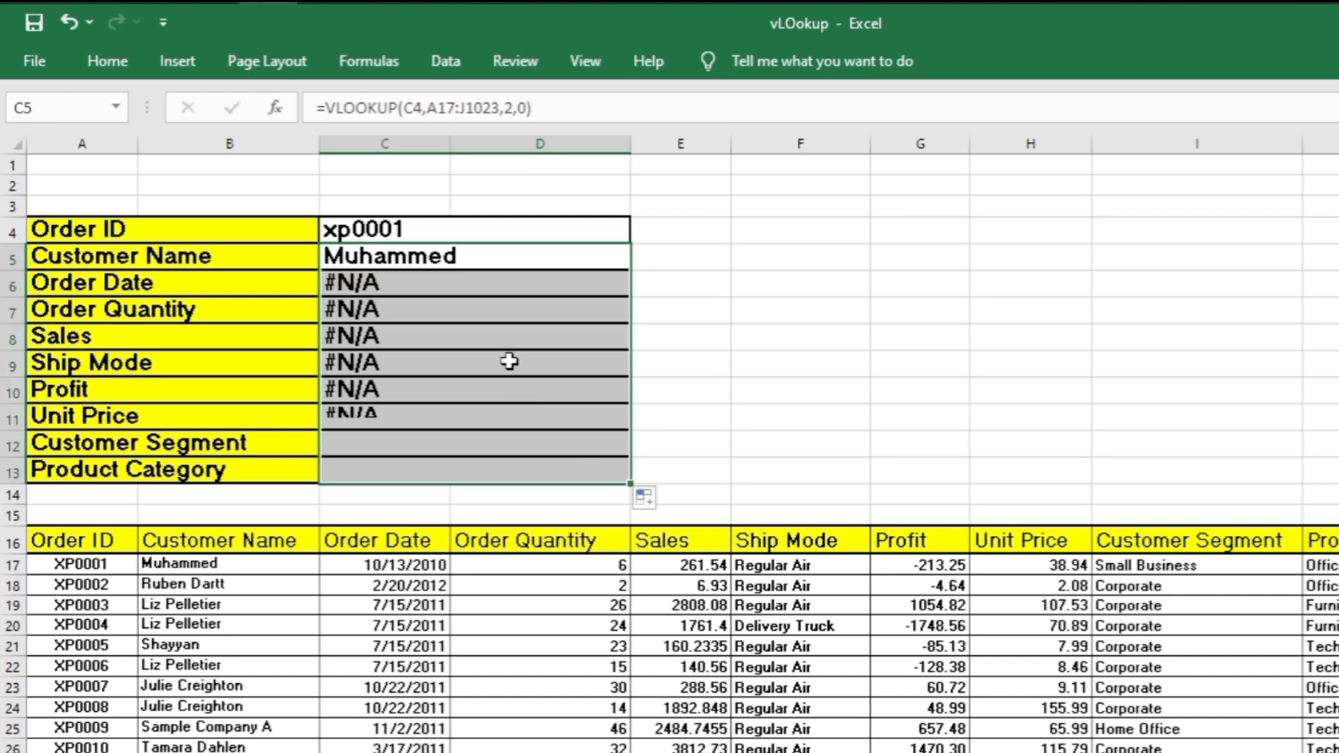
pyautogui.click(462, 328)
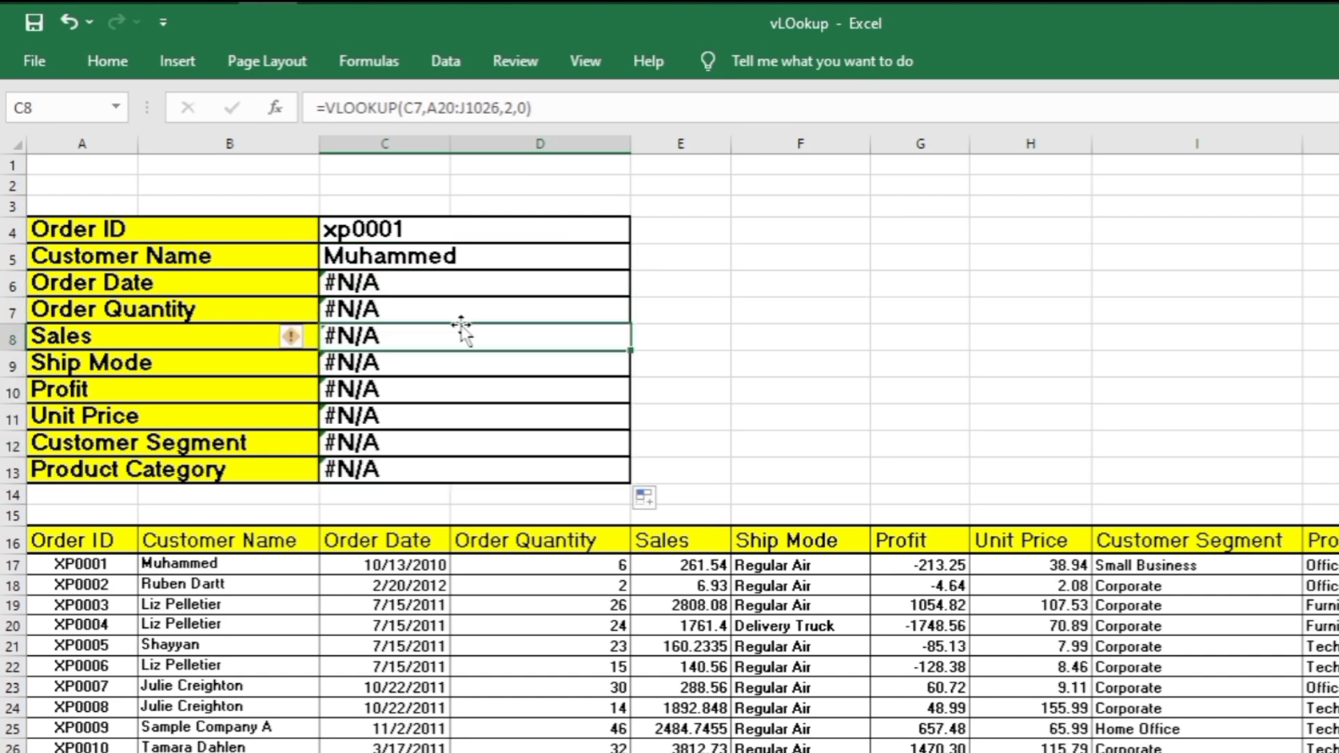
pyautogui.click(395, 281)
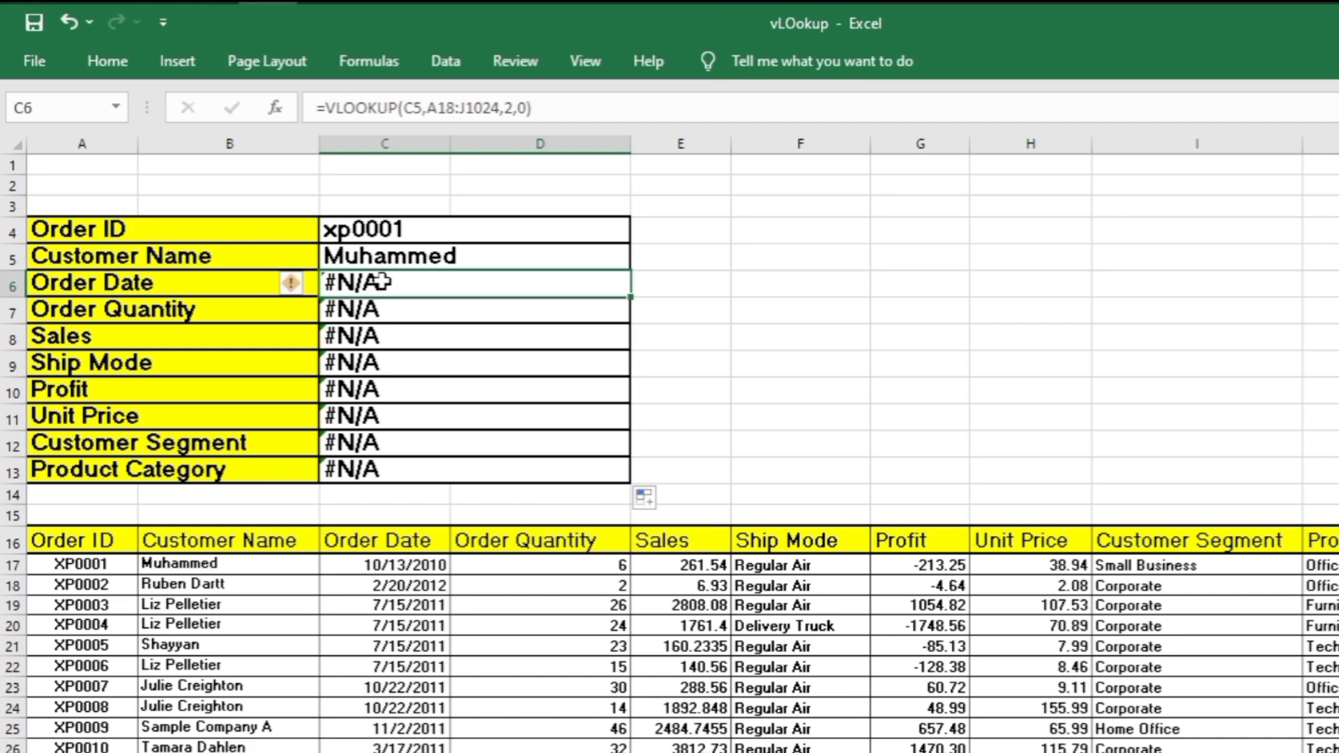
# Step: Make the lookup value in the C5 VLOOKUP formula an absolute reference, $C$4
pyautogui.click(453, 255)
pyautogui.doubleClick(449, 257)
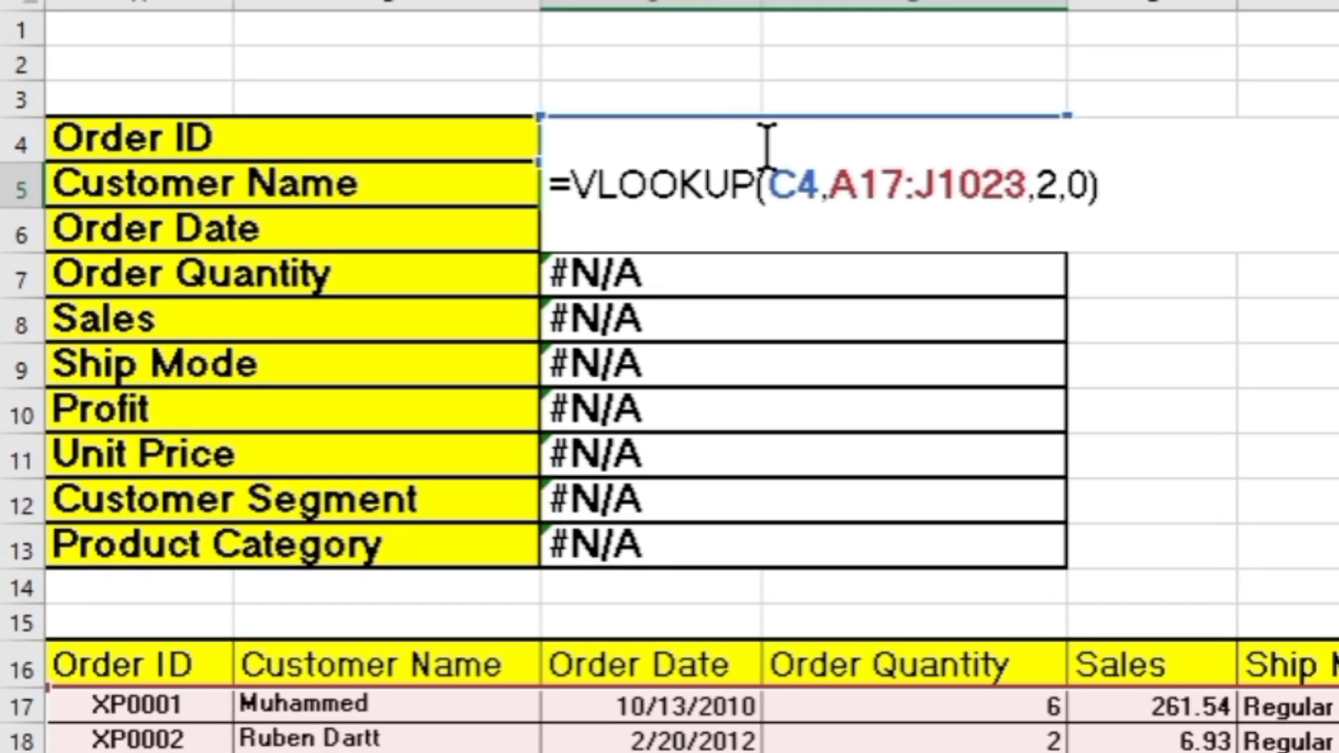
pyautogui.click(797, 188)
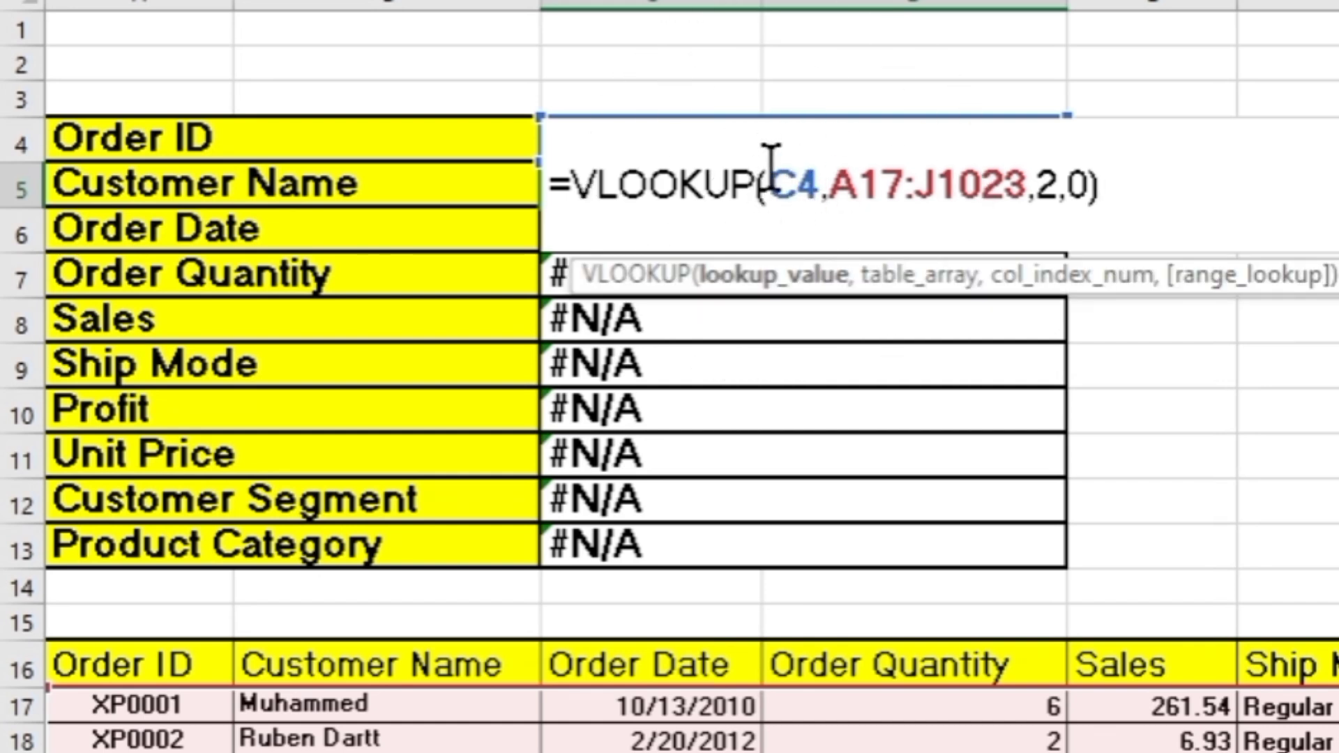
pyautogui.press('F4')
pyautogui.click(789, 187)
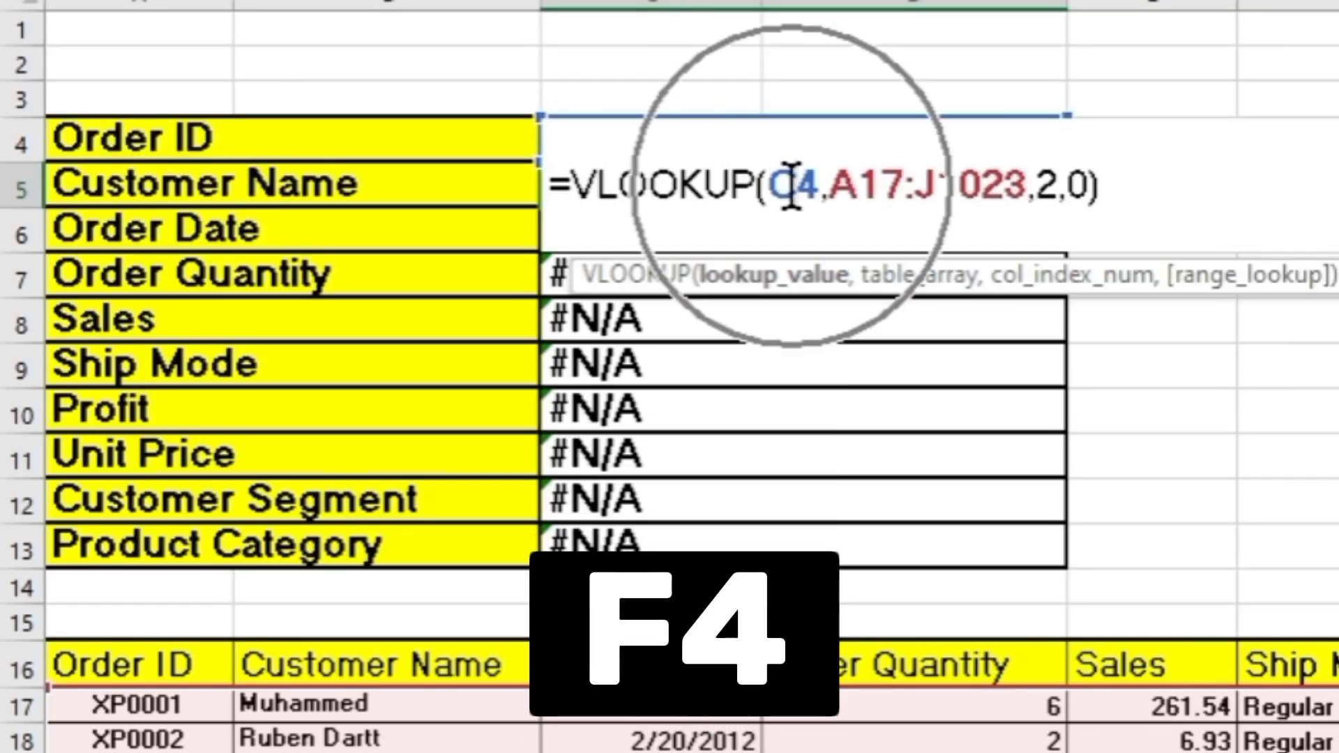
pyautogui.press('F4')
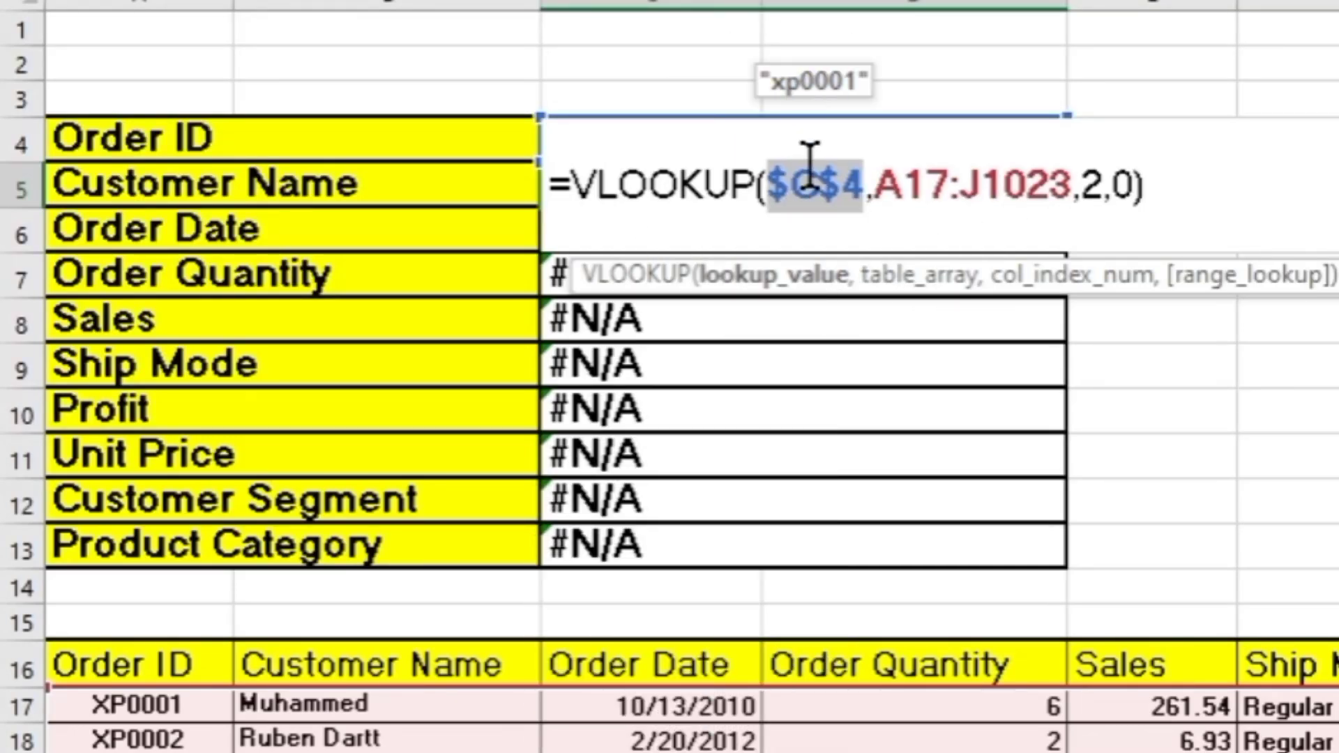
pyautogui.click(863, 185)
pyautogui.doubleClick(842, 199)
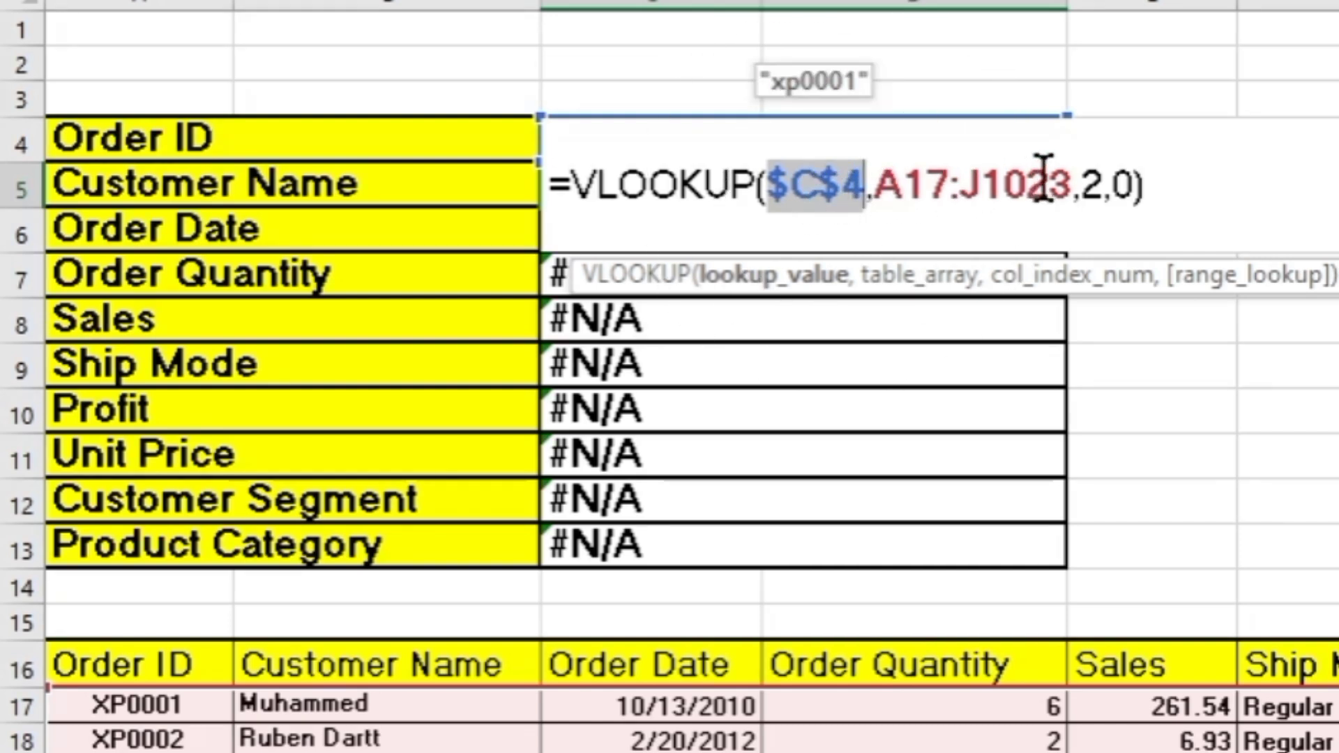
# Step: Lock the C5 formula's table array as $A$17:$J$1023 and fill the revised formula down through C13
pyautogui.moveTo(1071, 185); pyautogui.dragTo(888, 209)
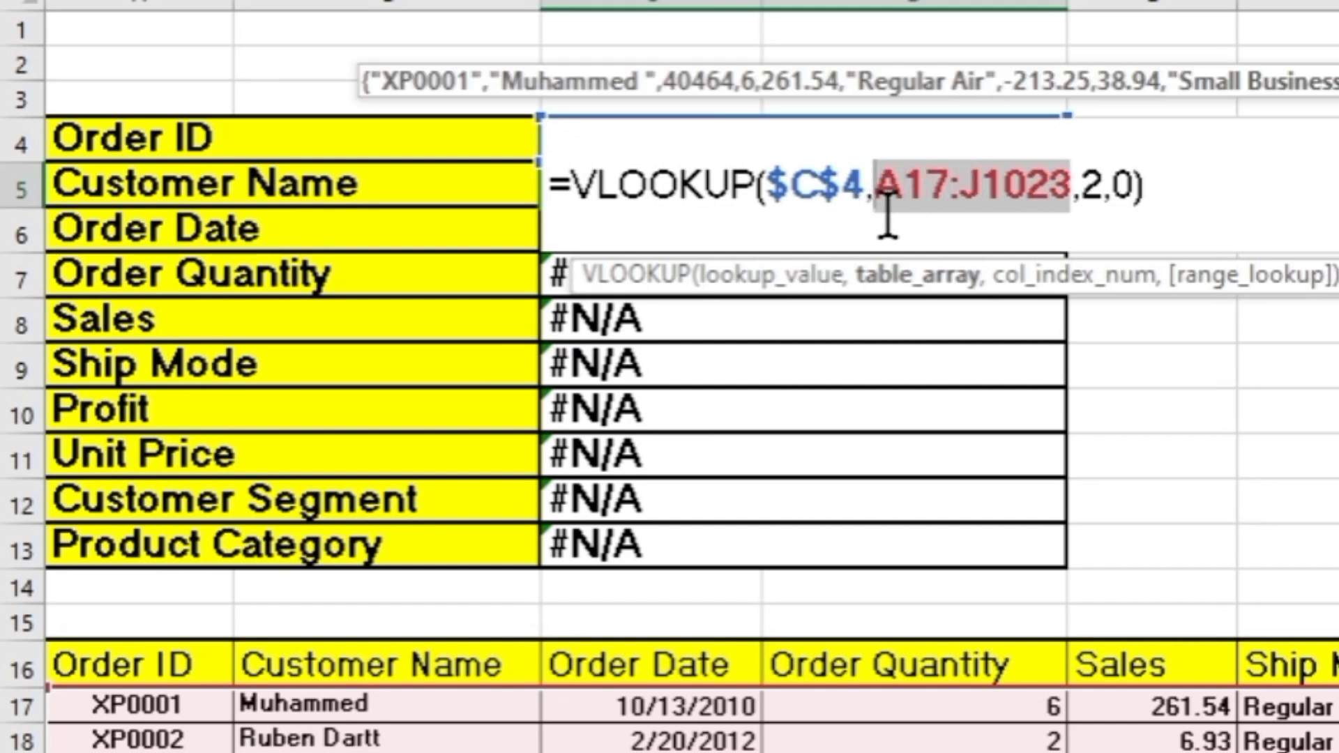
pyautogui.press('F4')
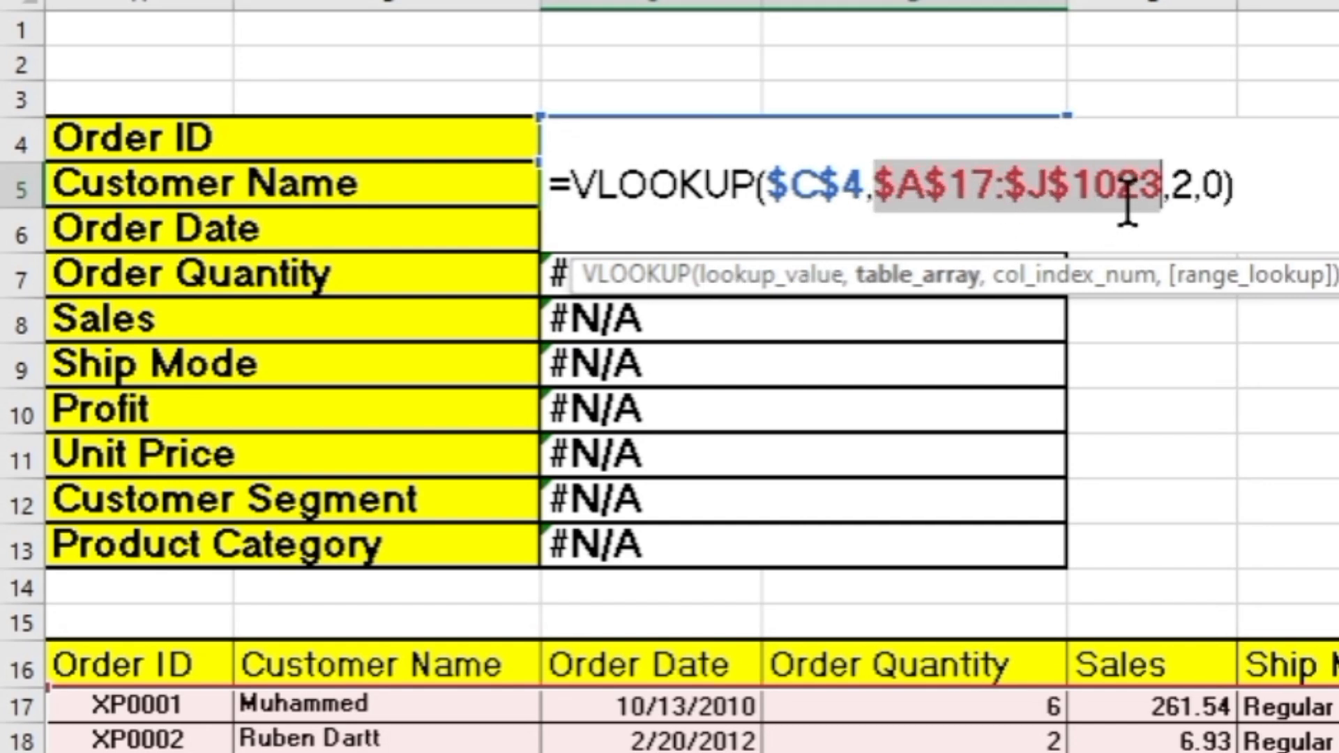
pyautogui.press('Return')
pyautogui.click(952, 198)
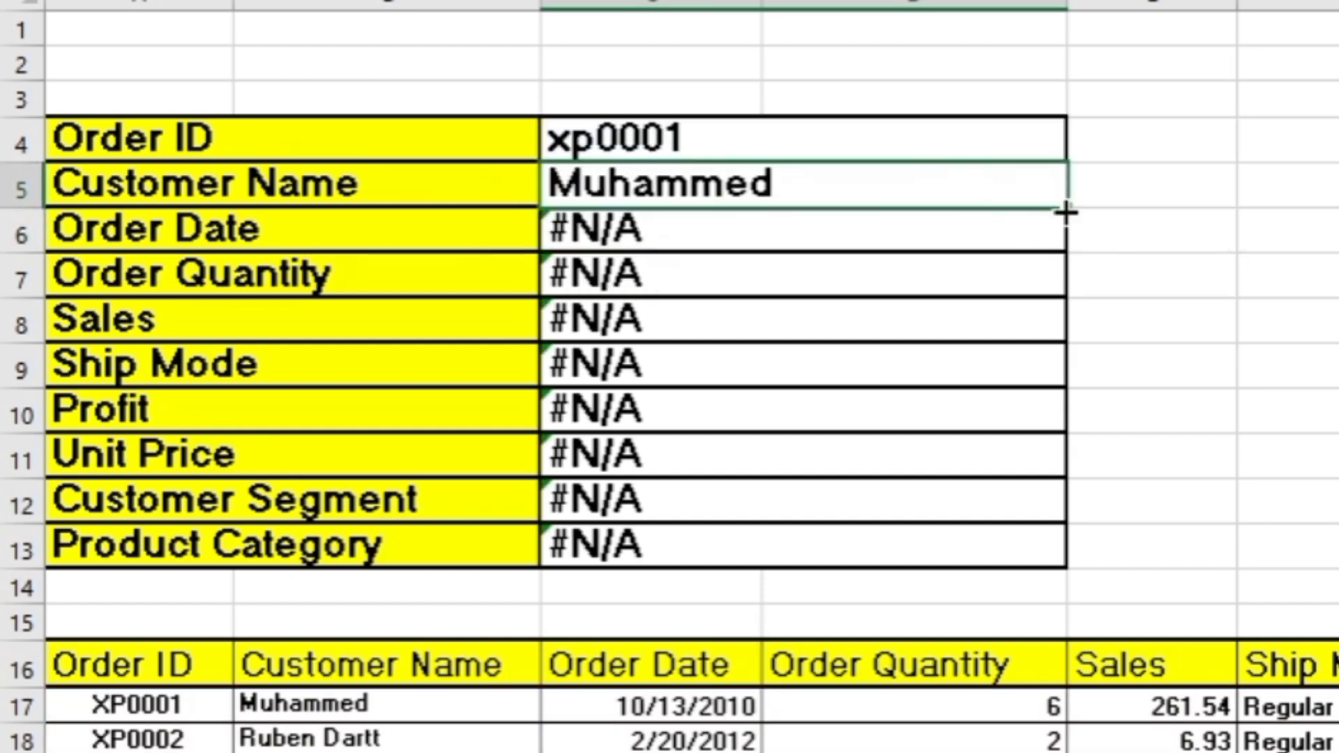
pyautogui.moveTo(1071, 209); pyautogui.dragTo(1043, 565)
# Step: Examine the references in the copied formulas of the Order Date and Sales cells
pyautogui.click(940, 244)
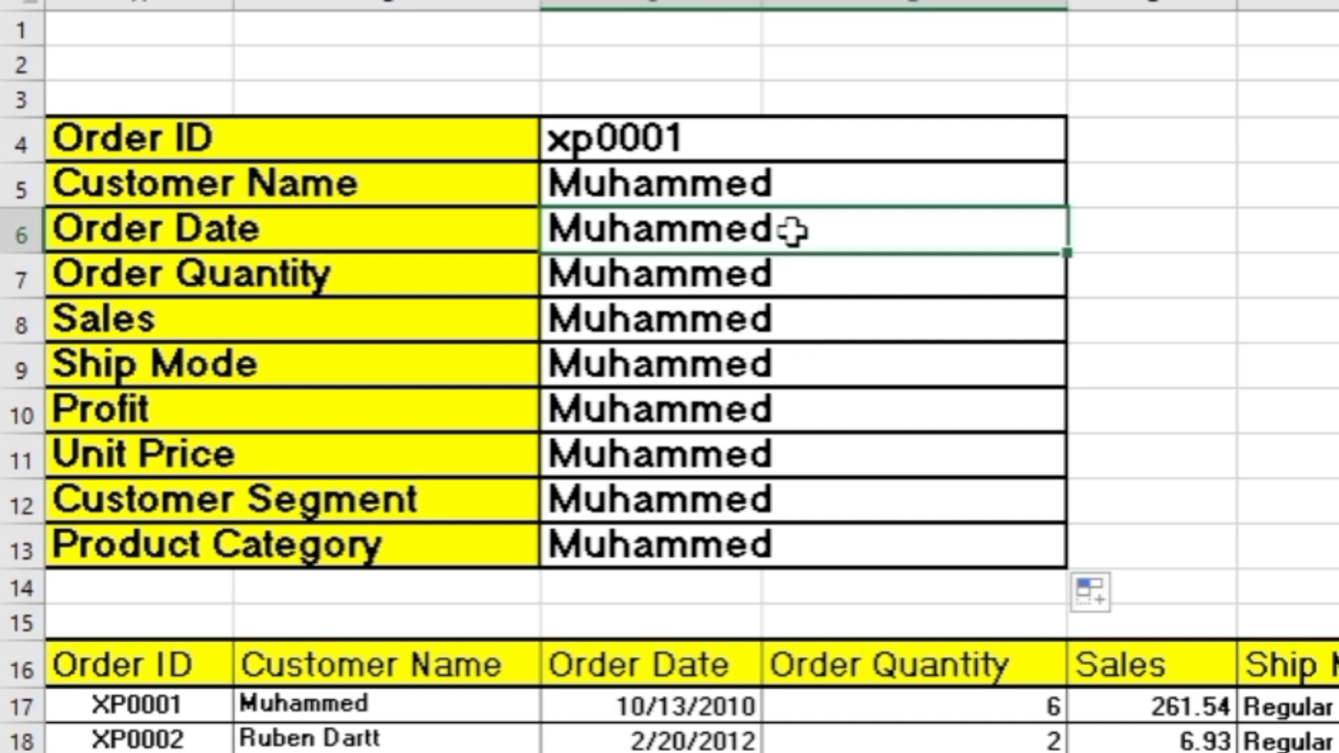
pyautogui.click(807, 192)
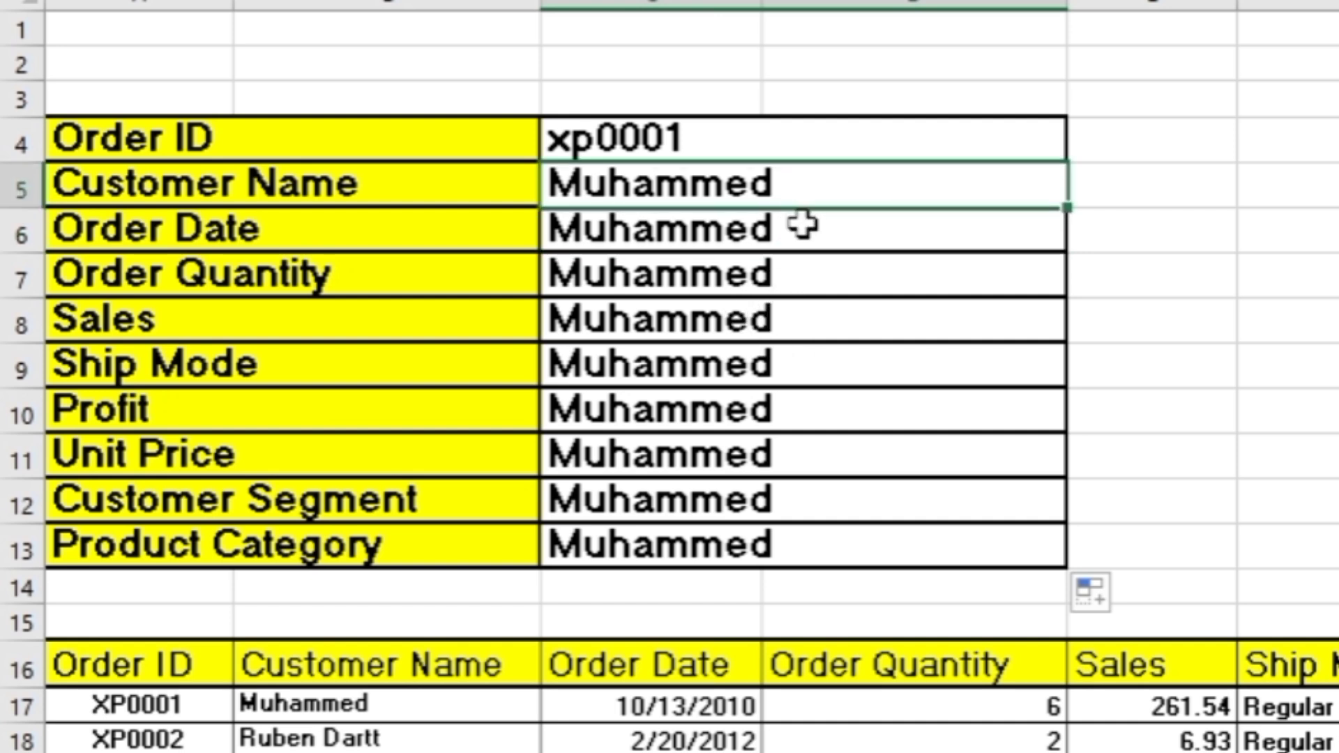
pyautogui.press('Down')
pyautogui.press('Down')
pyautogui.click(769, 241)
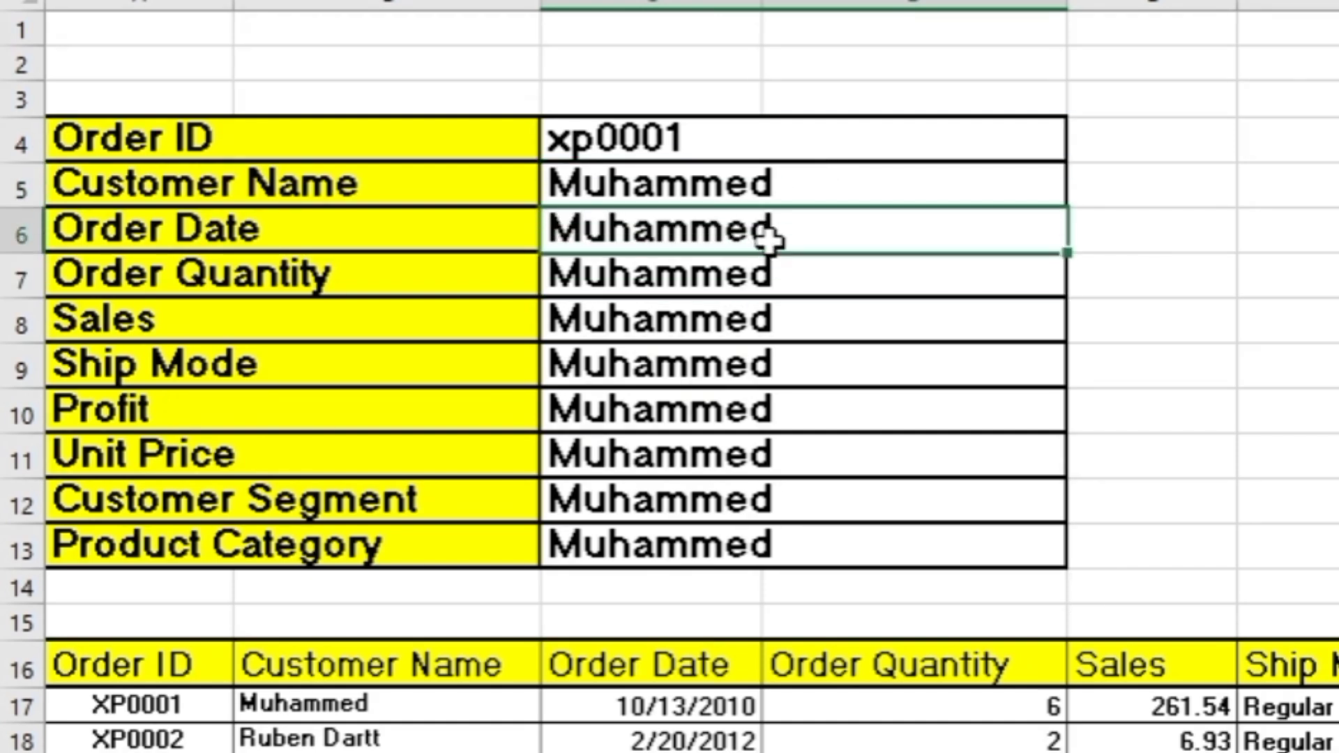
pyautogui.doubleClick(769, 240)
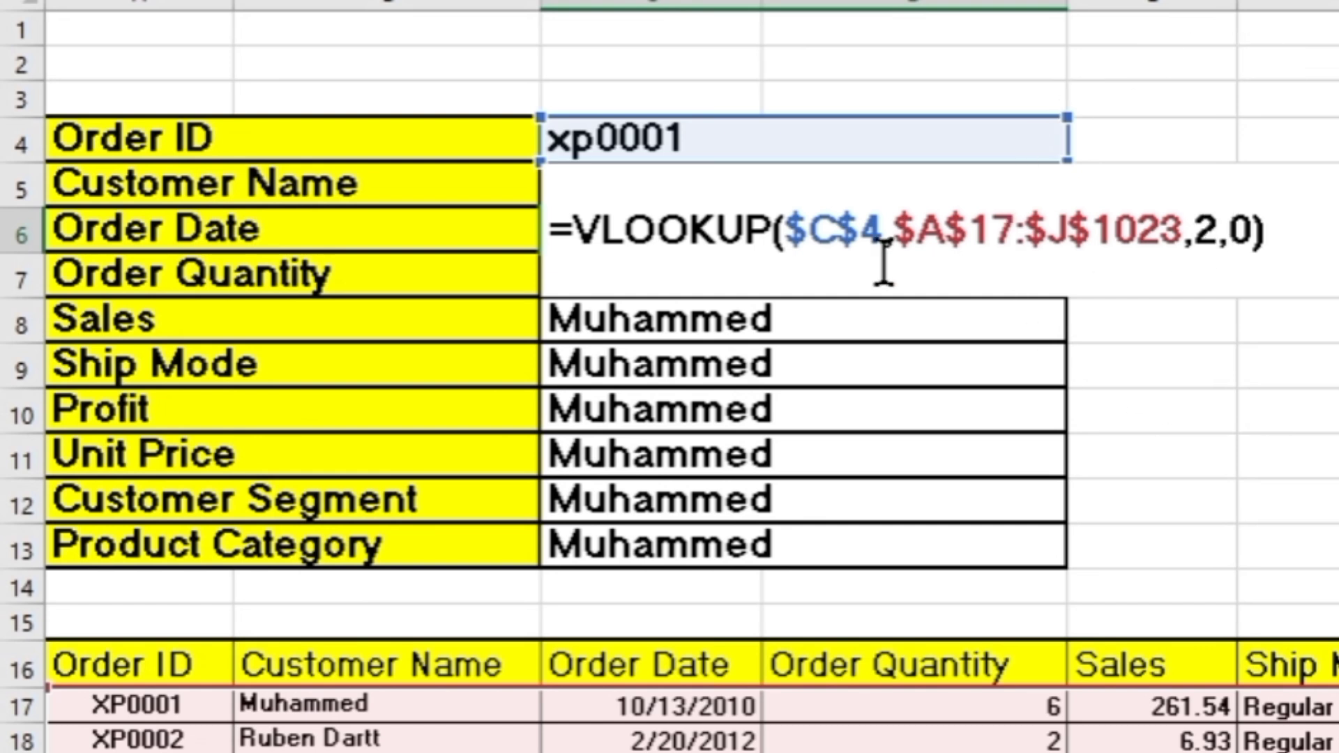
pyautogui.click(807, 319)
pyautogui.doubleClick(807, 320)
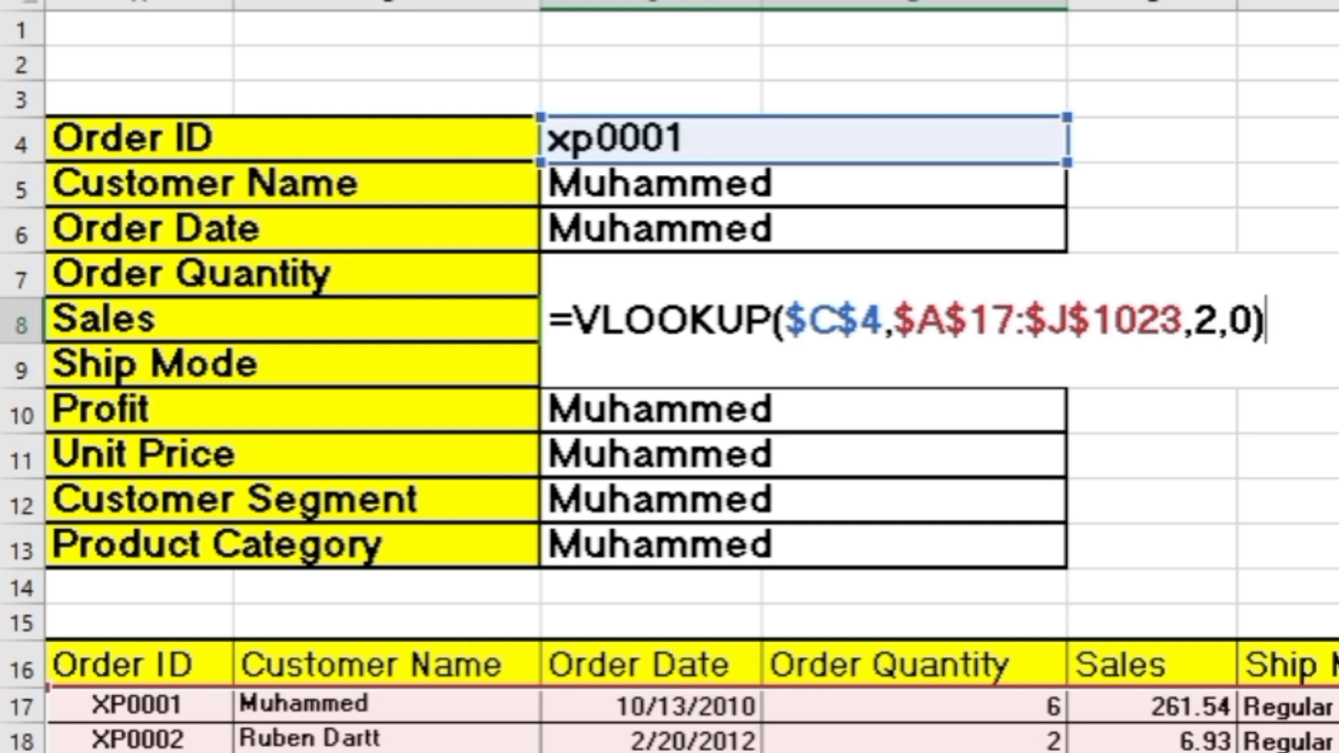
pyautogui.press('Return')
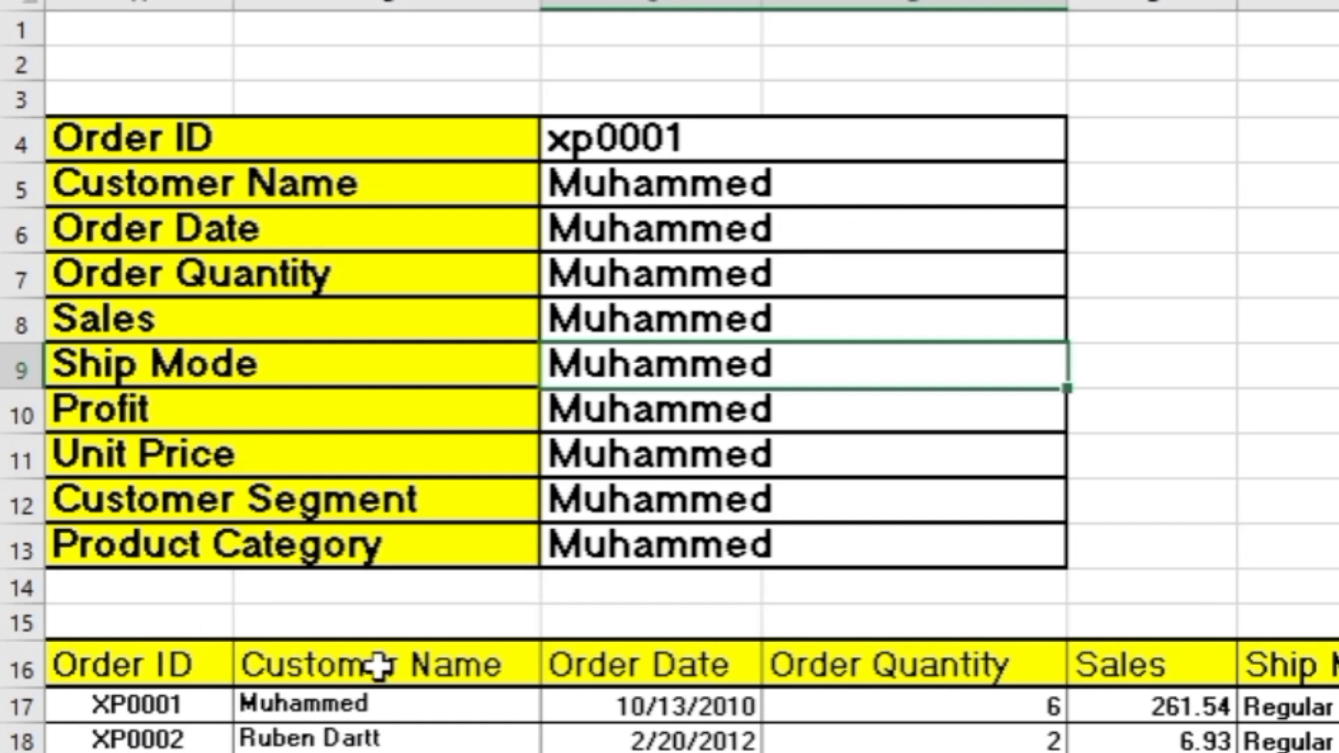
# Step: Set the column index of the Order Date VLOOKUP in C6 to 3
pyautogui.click(711, 224)
pyautogui.doubleClick(711, 225)
pyautogui.doubleClick(1205, 233)
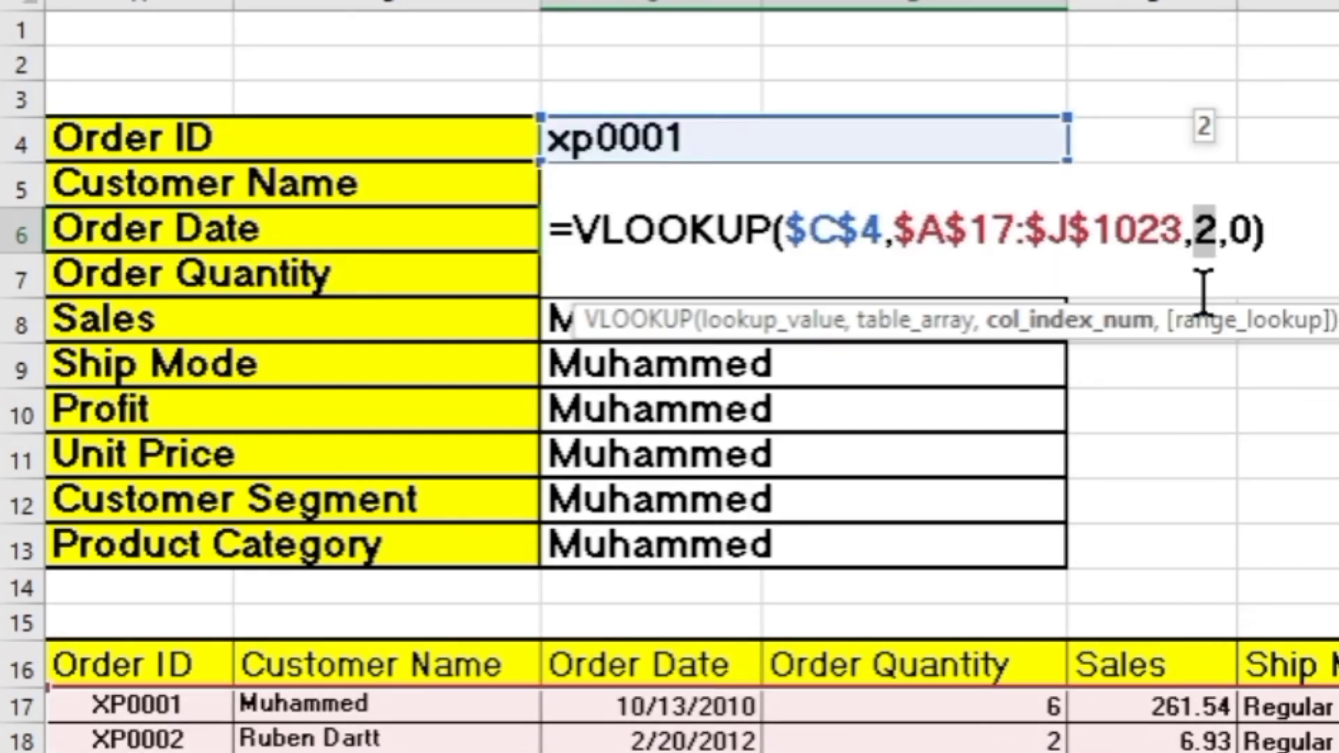
pyautogui.write('3')
pyautogui.press('Return')
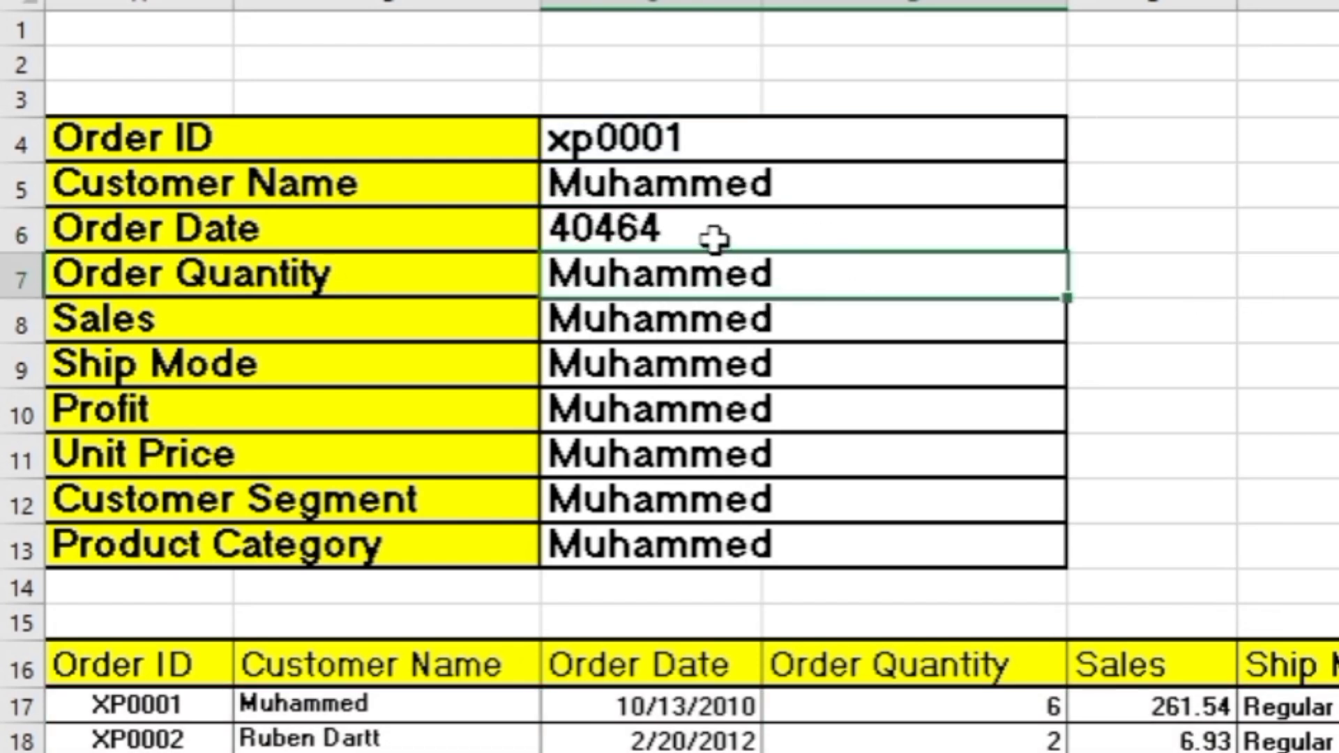
# Step: Set the column index of the Order Quantity VLOOKUP in C7 to 4
pyautogui.press('F2')
pyautogui.doubleClick(1204, 276)
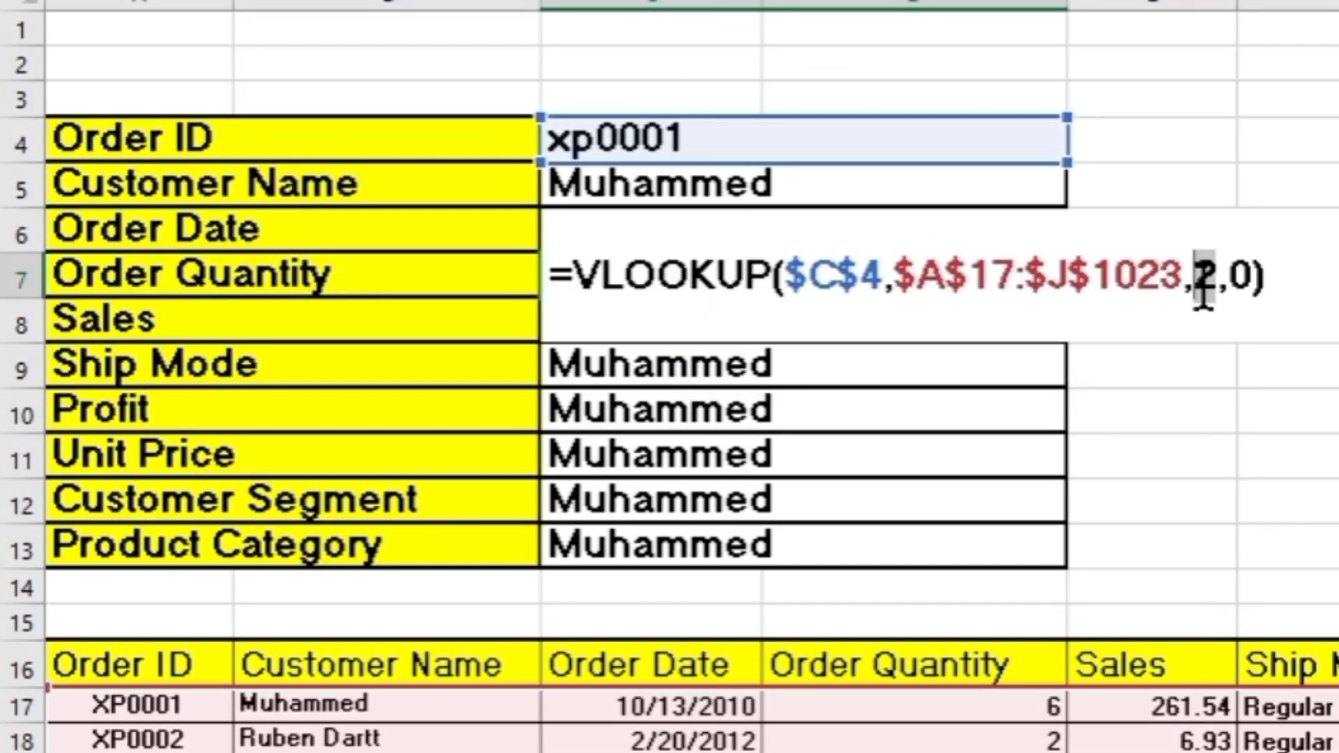
pyautogui.write('4')
pyautogui.press('Return')
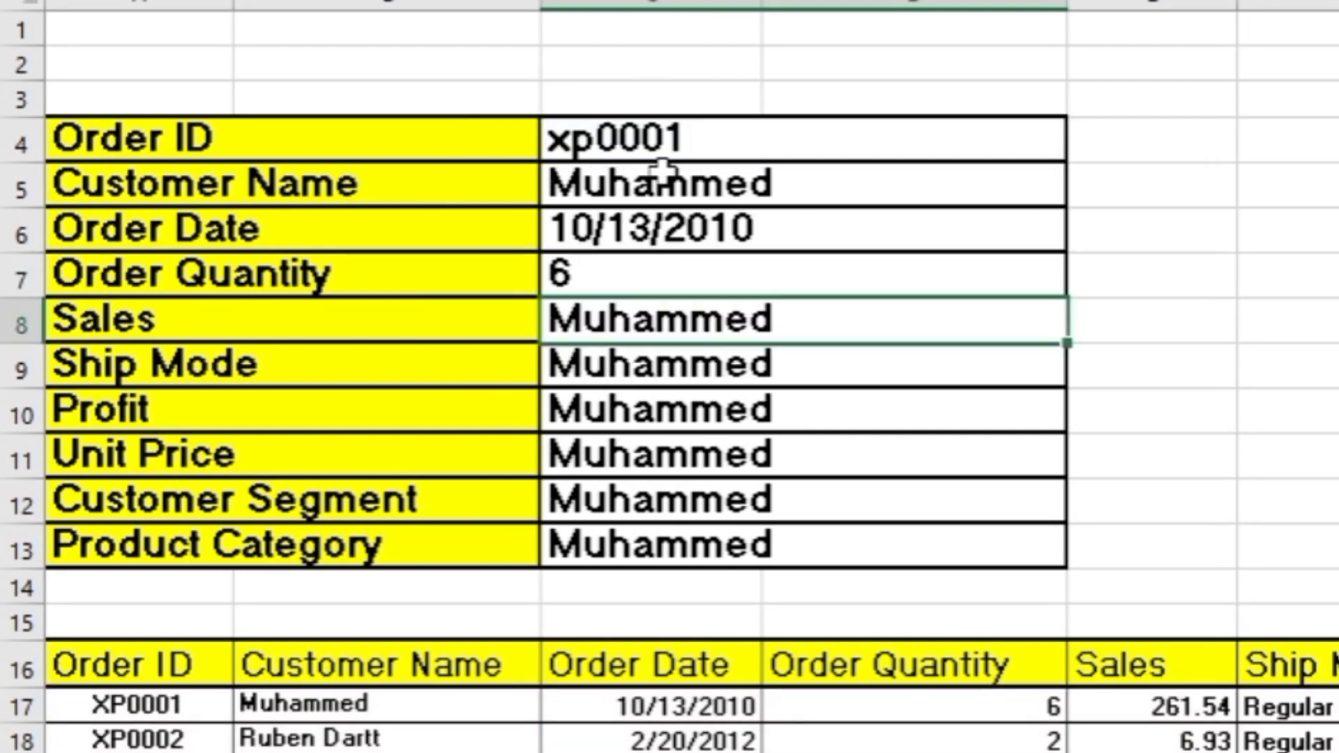
pyautogui.moveTo(697, 199)
pyautogui.mouseDown()
pyautogui.moveTo(705, 306)
pyautogui.moveTo(699, 279)
pyautogui.mouseUp()
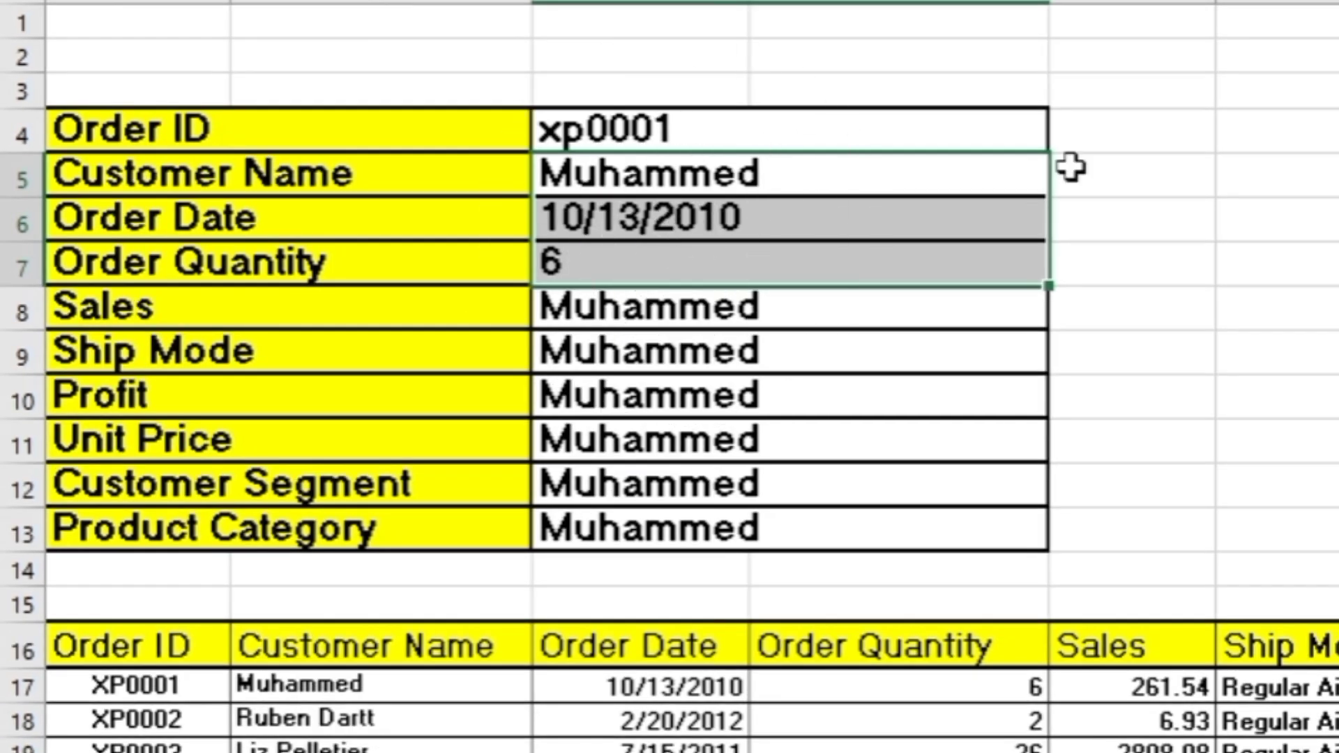
pyautogui.click(780, 211)
pyautogui.click(786, 167)
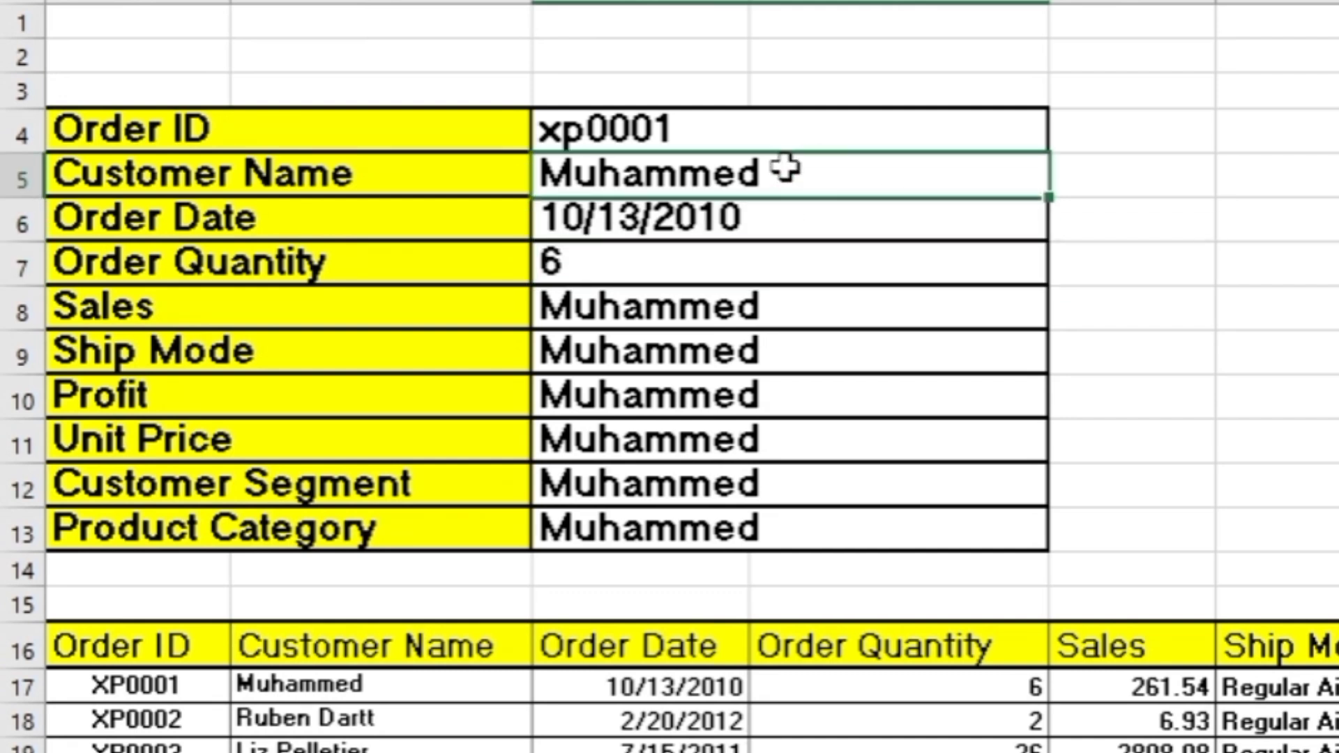
pyautogui.click(836, 325)
# Step: Enter =ROW() in F5 beside the lookup form and fill it down through F13
pyautogui.click(1262, 170)
pyautogui.write('=ROW()')
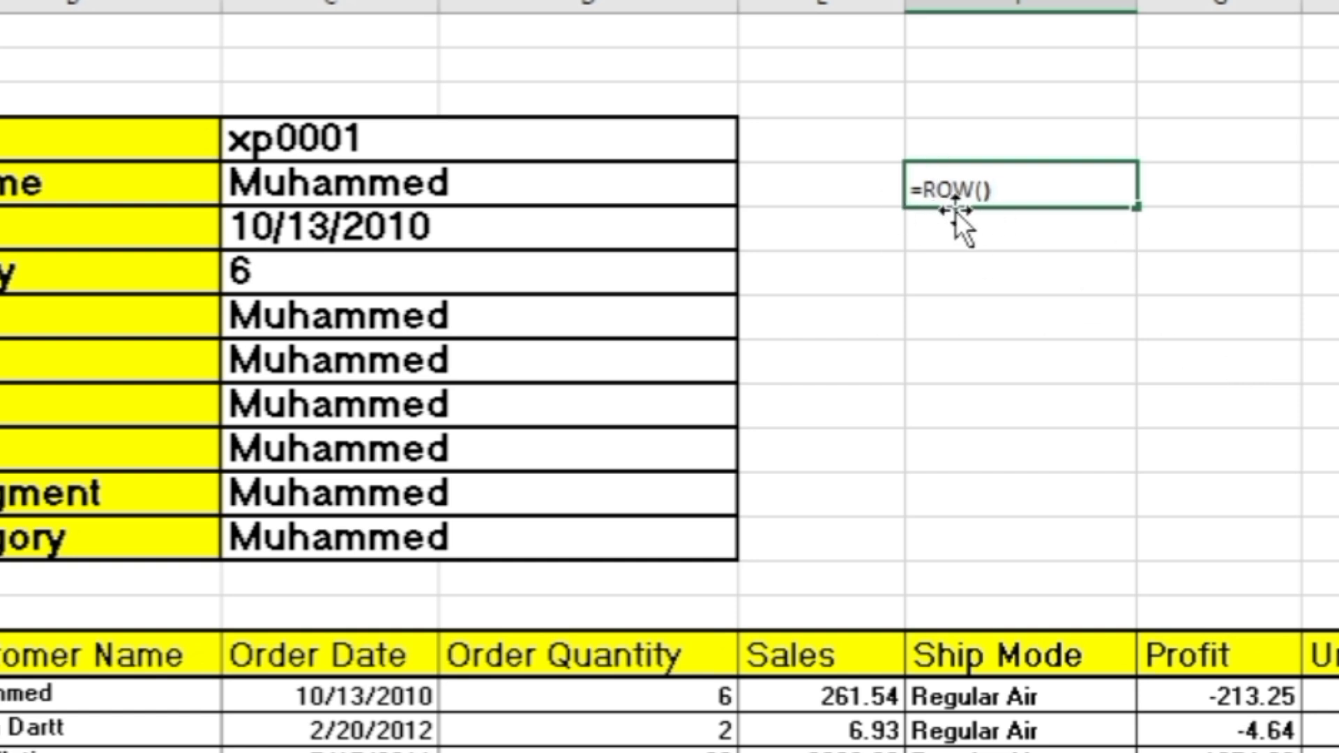
pyautogui.hotkey('ctrl', 'Return')
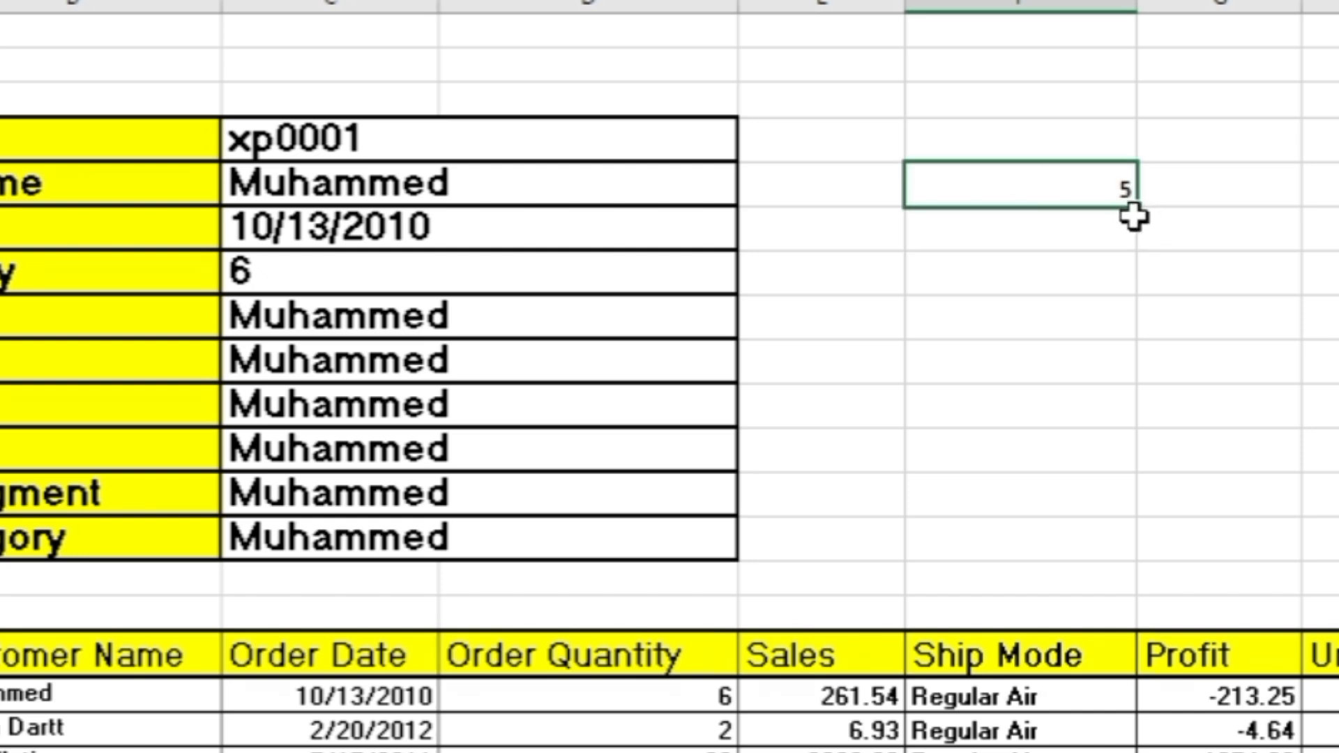
pyautogui.moveTo(1135, 208); pyautogui.dragTo(1108, 553)
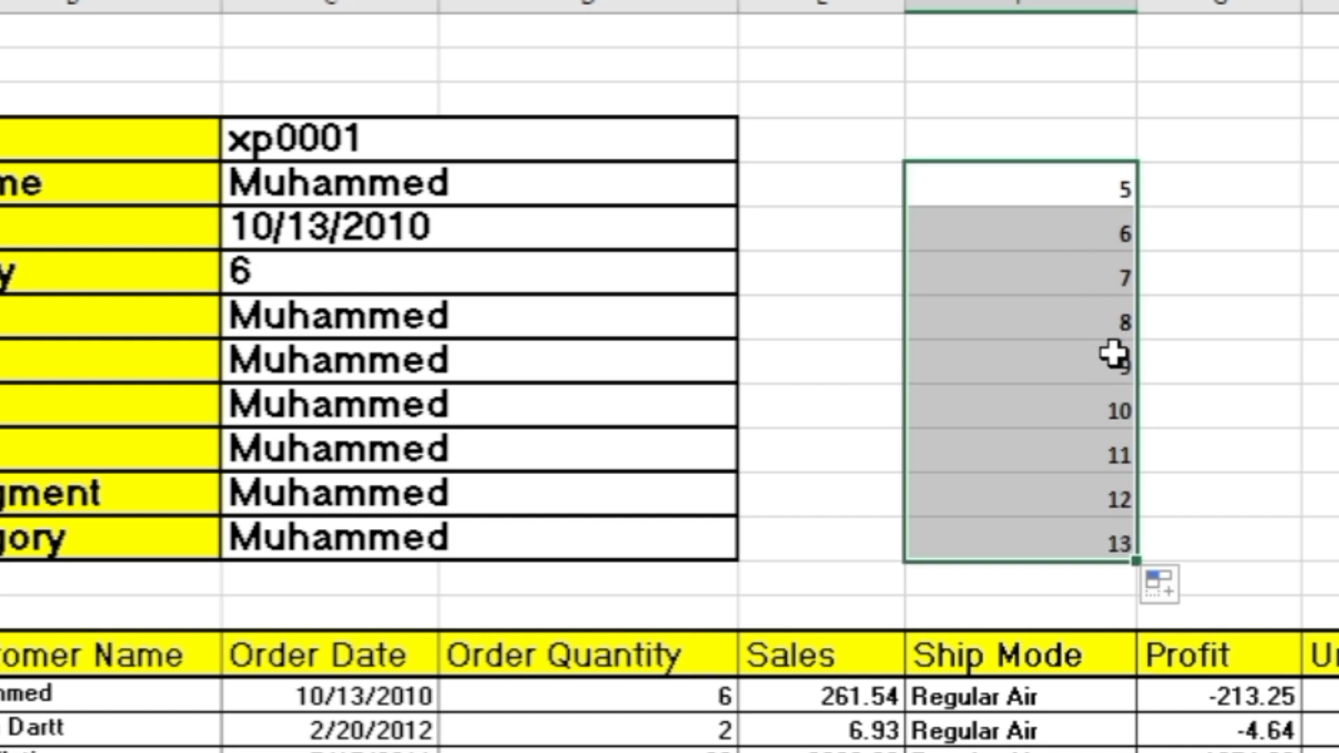
pyautogui.click(1161, 272)
pyautogui.click(1100, 189)
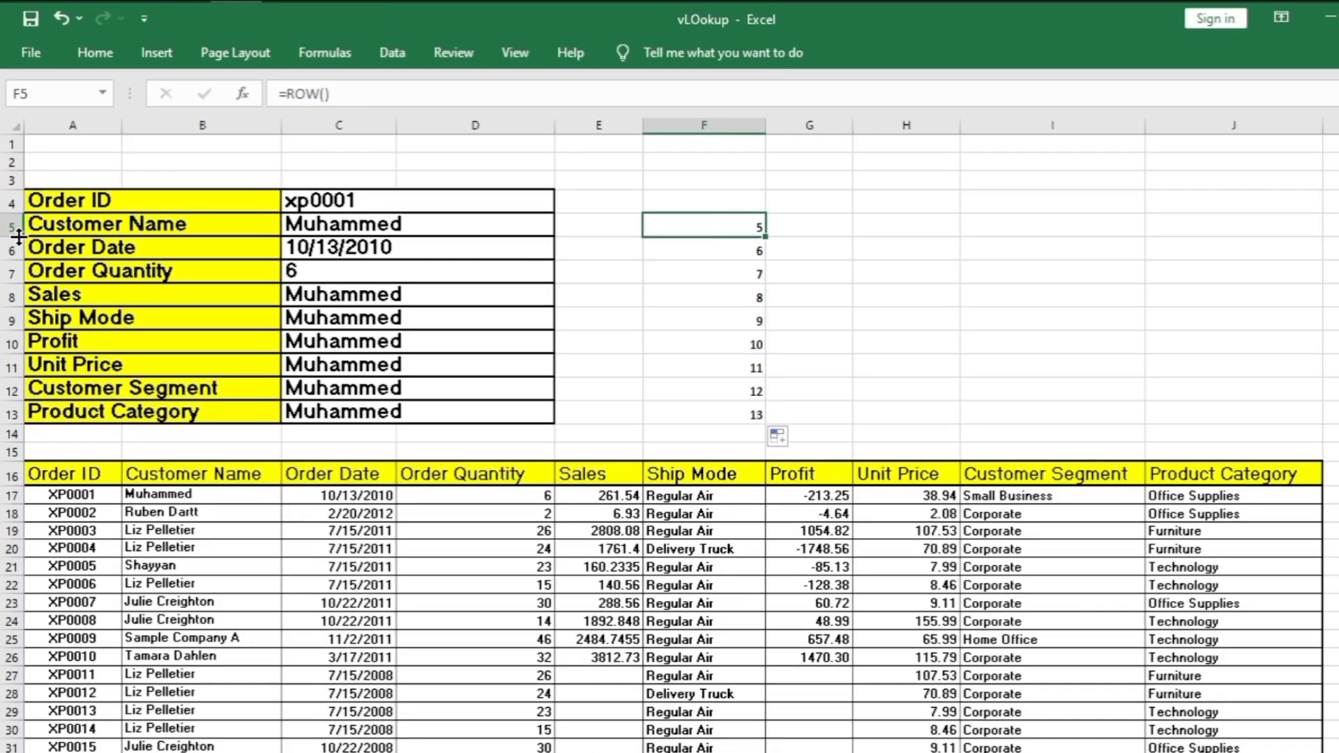
# Step: Clear the VLOOKUP formulas from the form's result cells C5 through C13
pyautogui.click(738, 229)
pyautogui.click(458, 226)
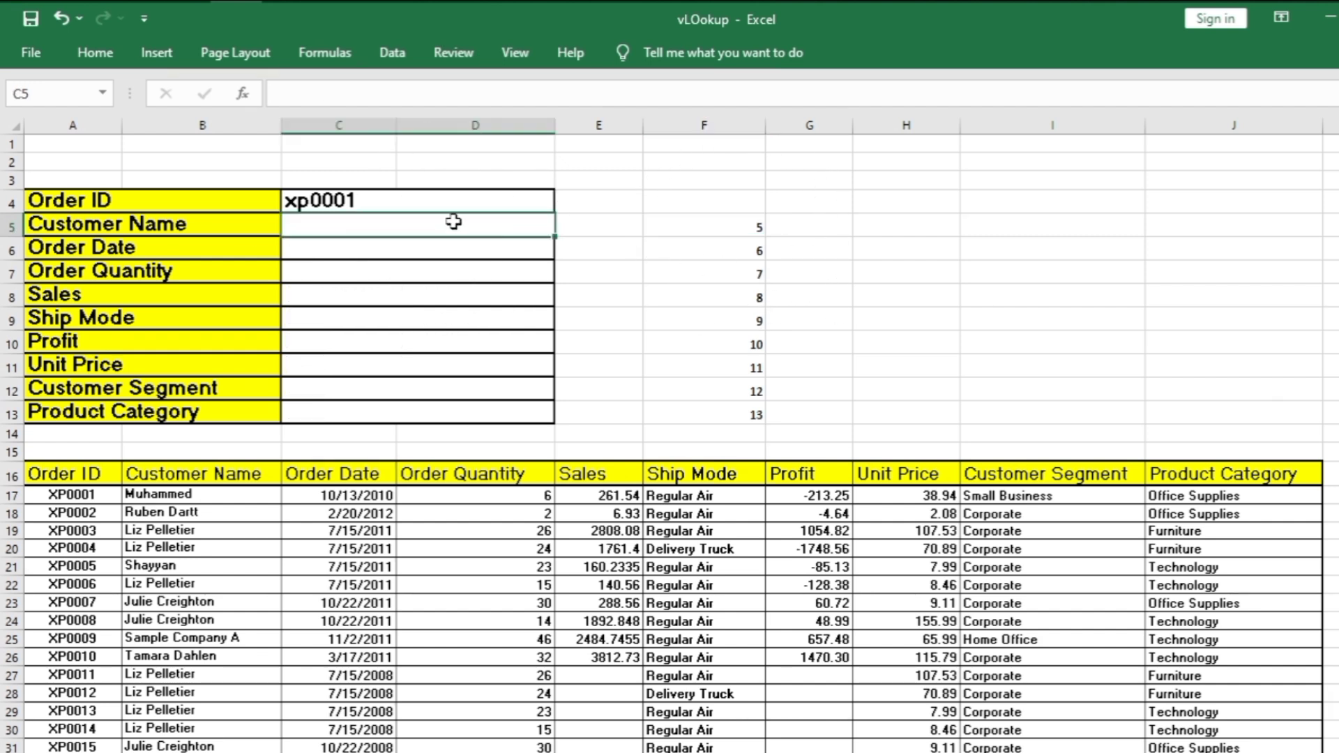
# Step: Define the workbook-scoped name Sale_Record for the whole order table including its headers, Sheet2 range A16:J1023
pyautogui.click(344, 563)
pyautogui.click(457, 580)
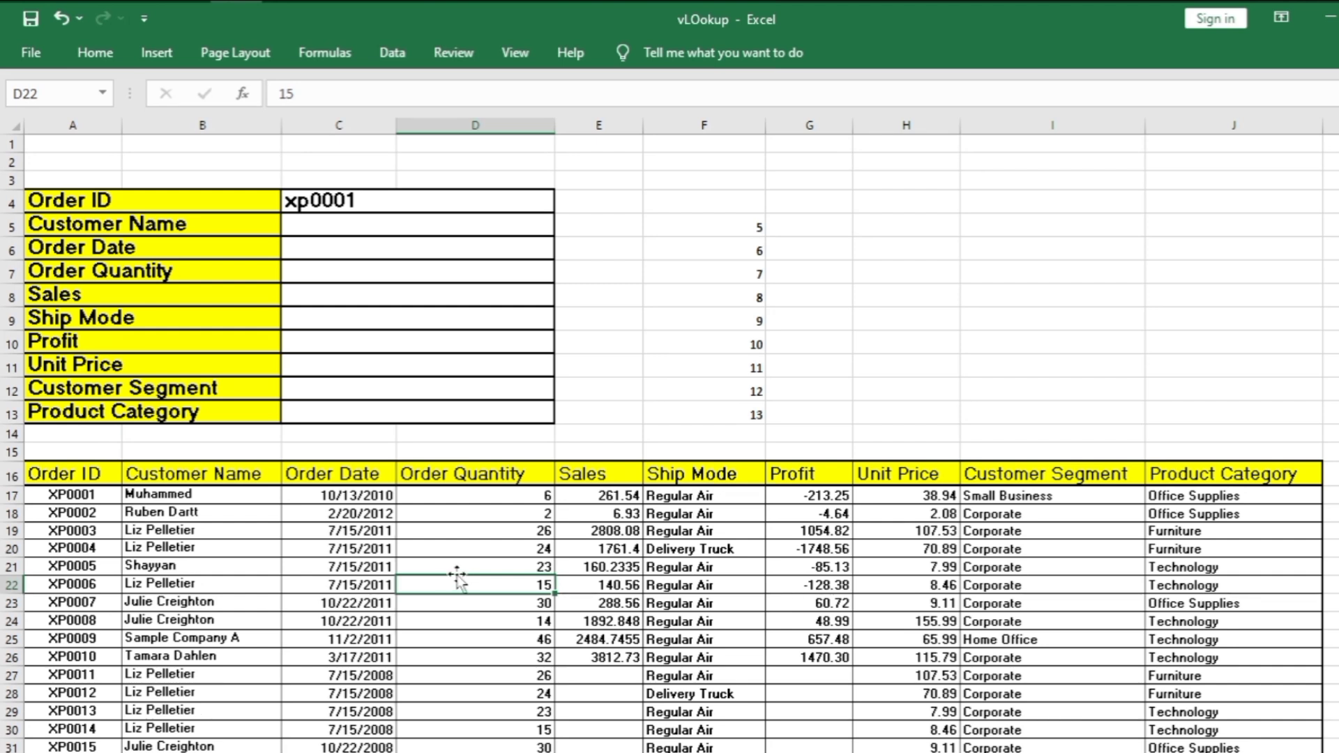
pyautogui.press('ctrl')
pyautogui.press('ctrl')
pyautogui.press('ctrl')
pyautogui.hotkey('ctrl', 'a')
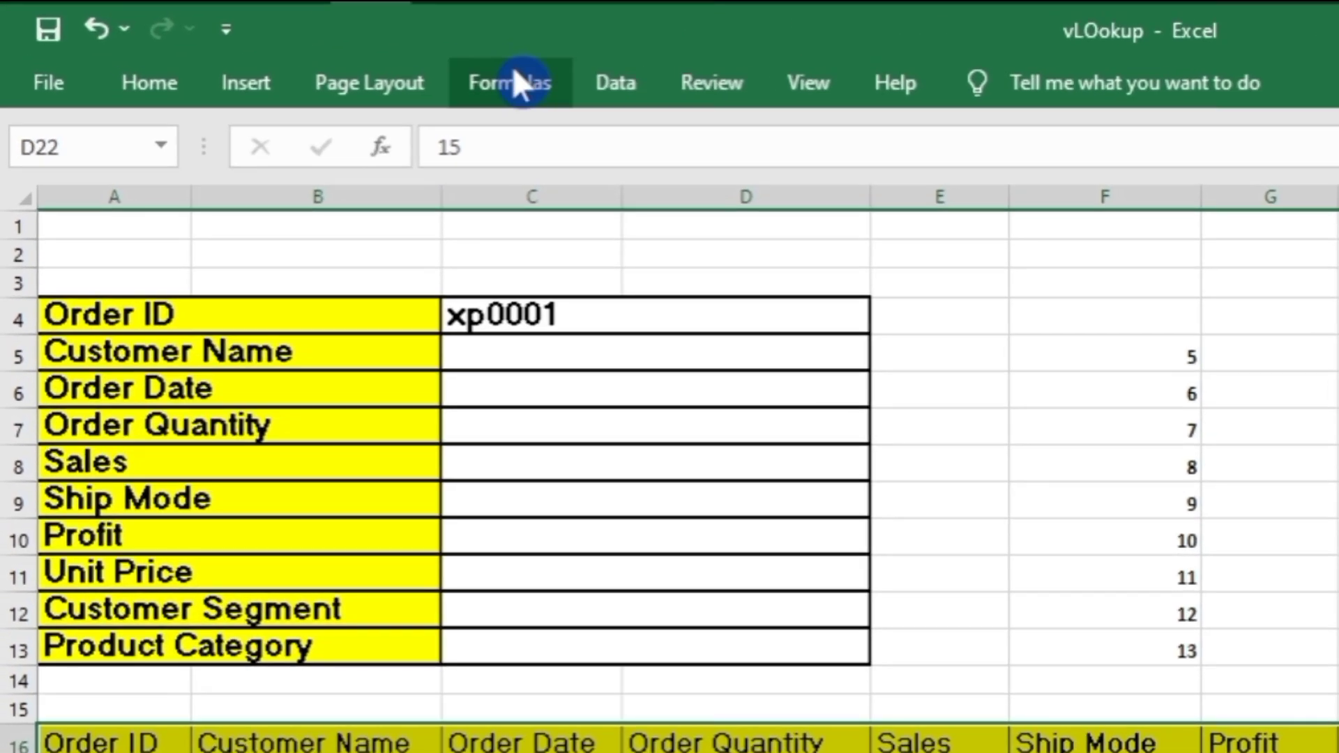
pyautogui.click(517, 81)
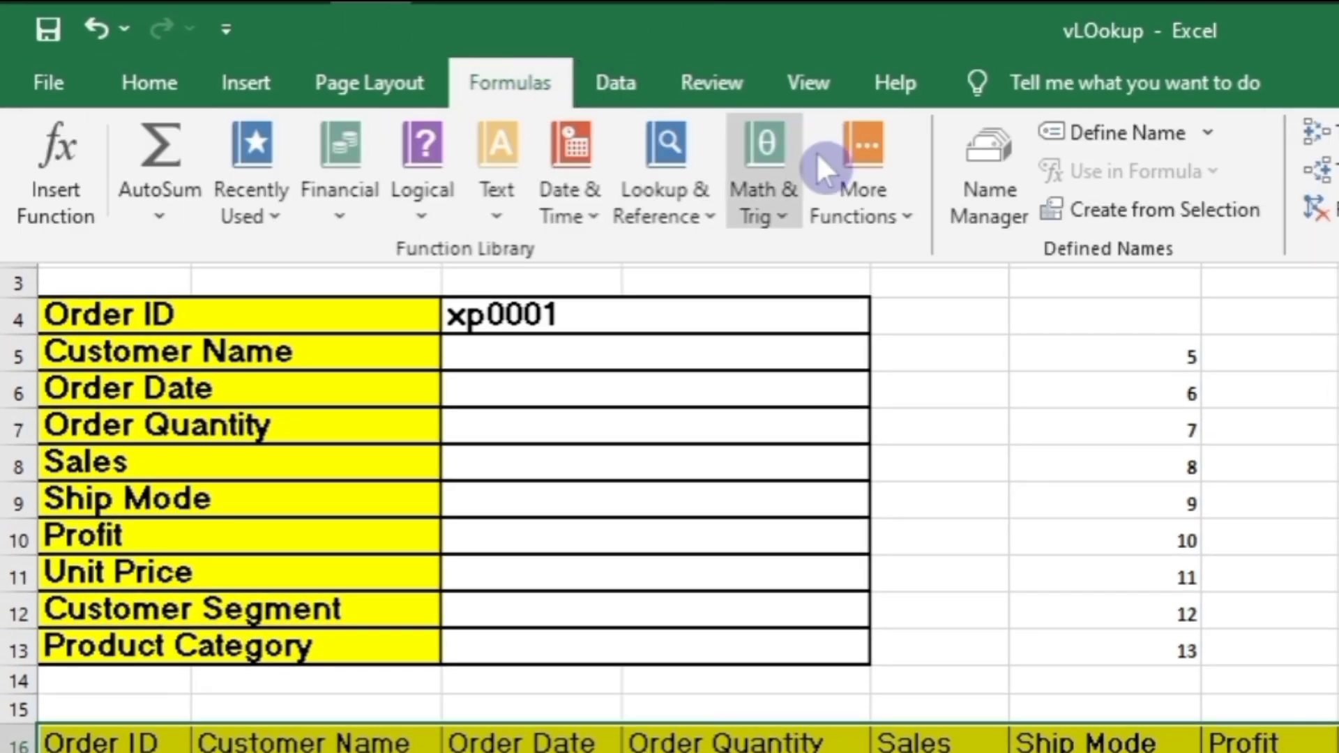
pyautogui.click(1003, 197)
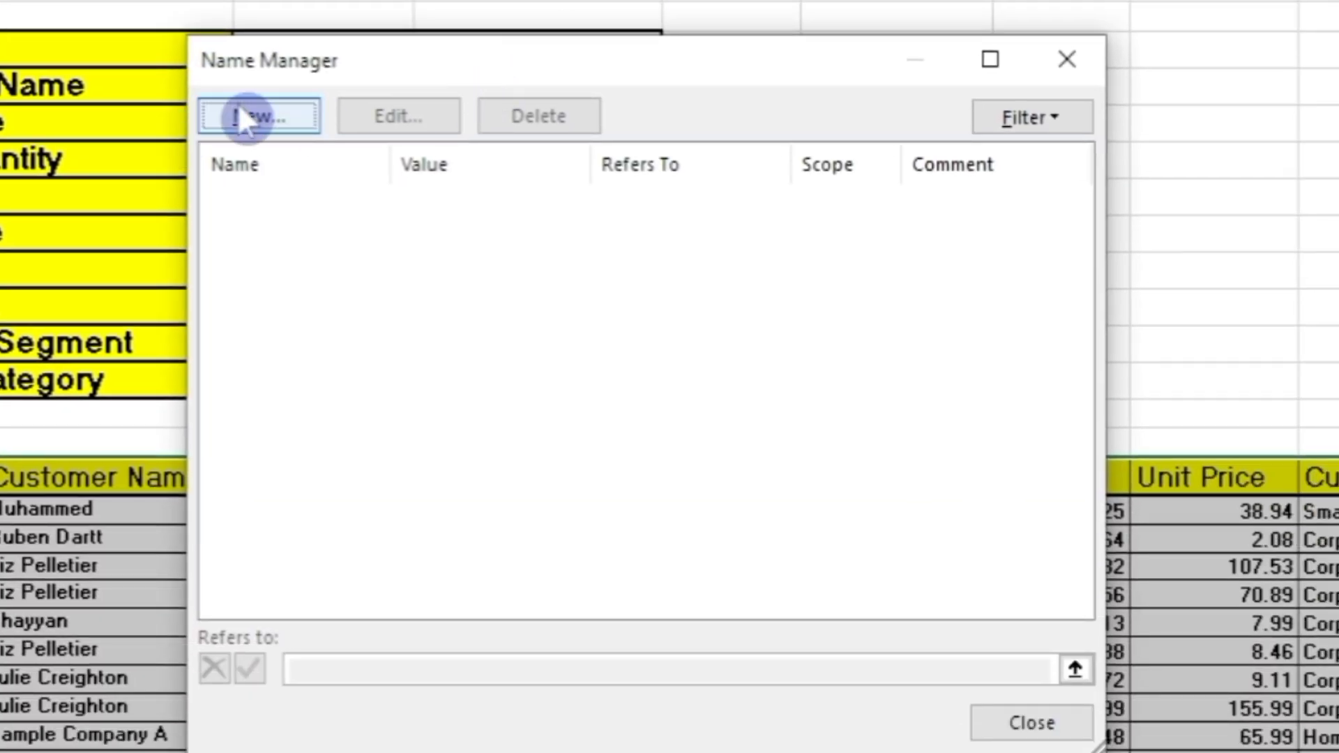
pyautogui.click(274, 126)
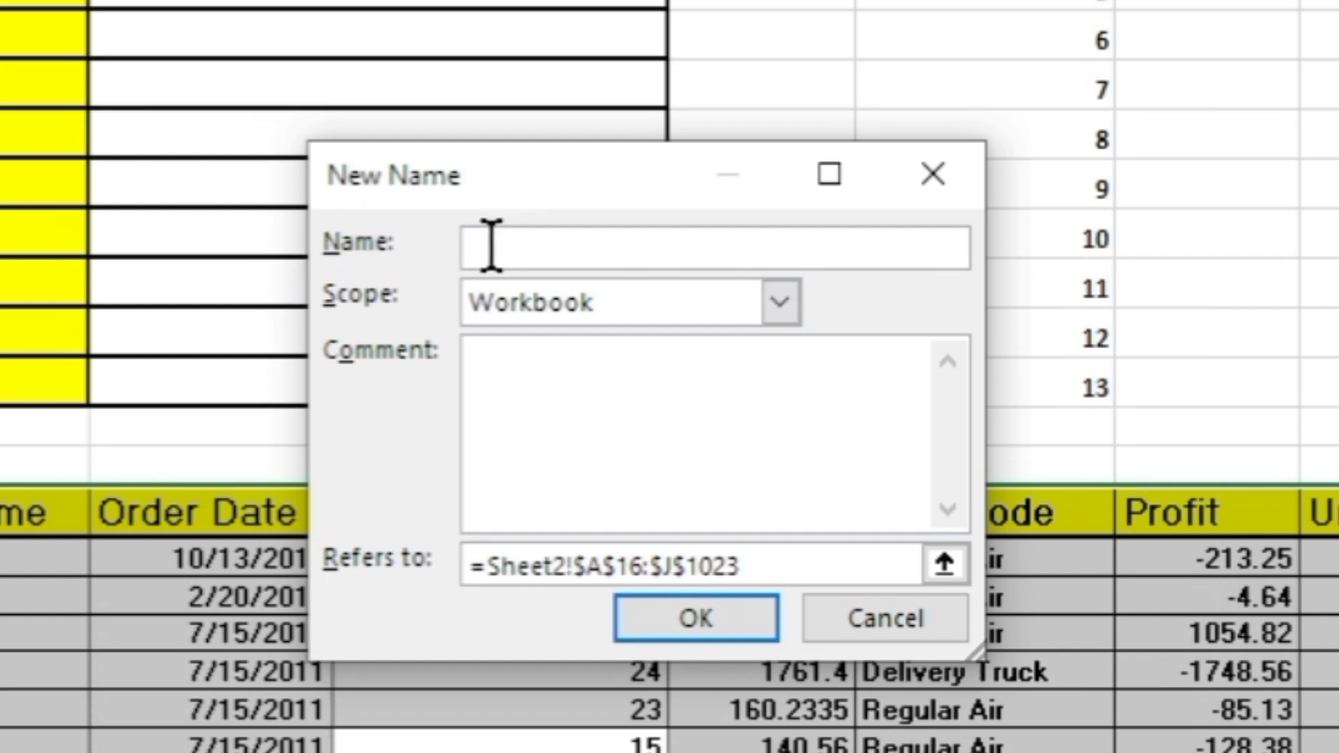
pyautogui.write('Sale_Record')
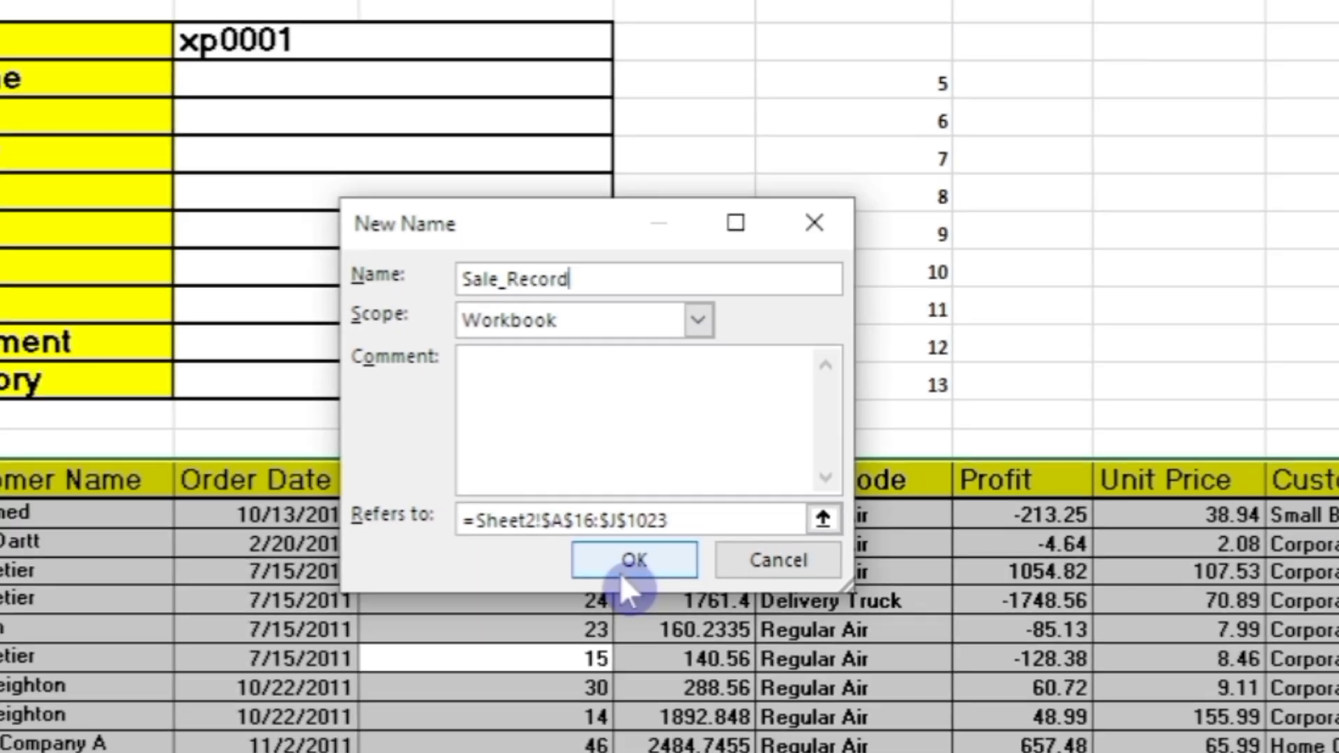
pyautogui.click(621, 577)
# Step: Start a VLOOKUP formula in C5 with the absolute reference $C$4 as lookup value and the named range Sale_Record as table
pyautogui.click(354, 201)
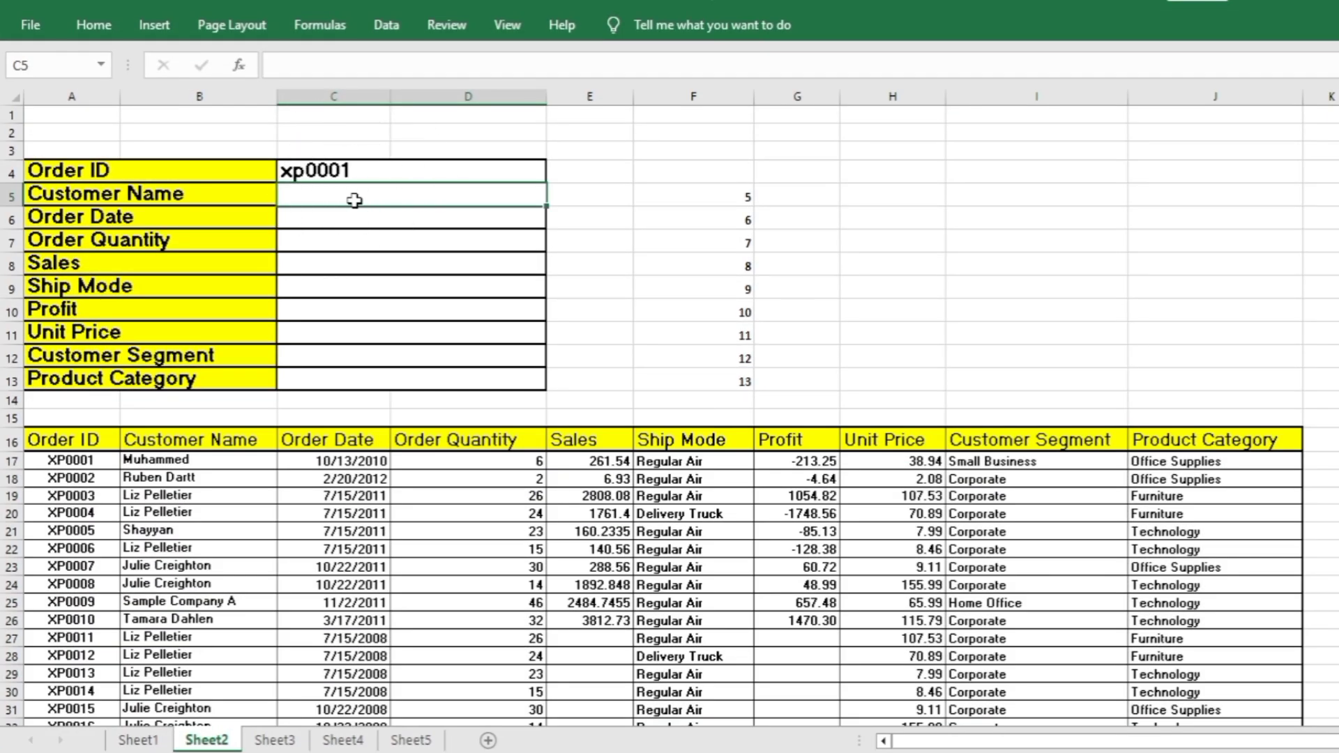
pyautogui.write('=vlo')
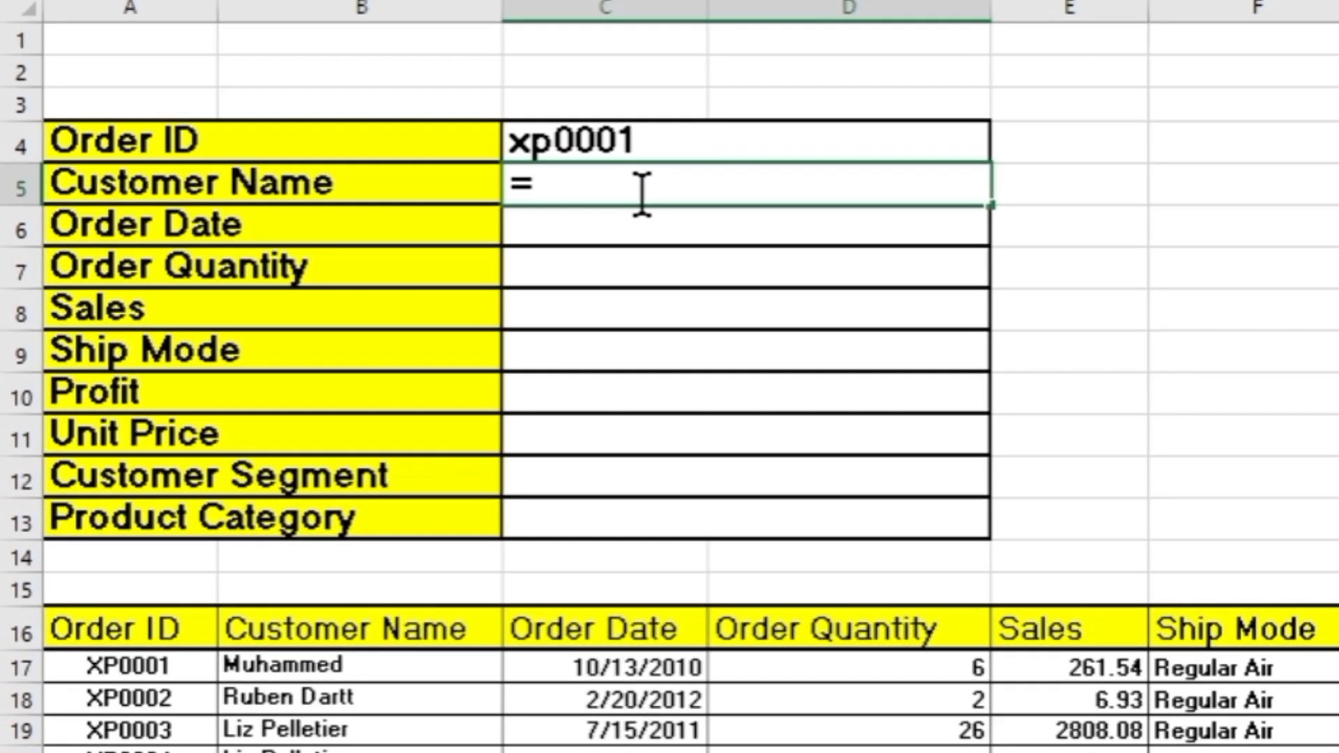
pyautogui.press('Tab')
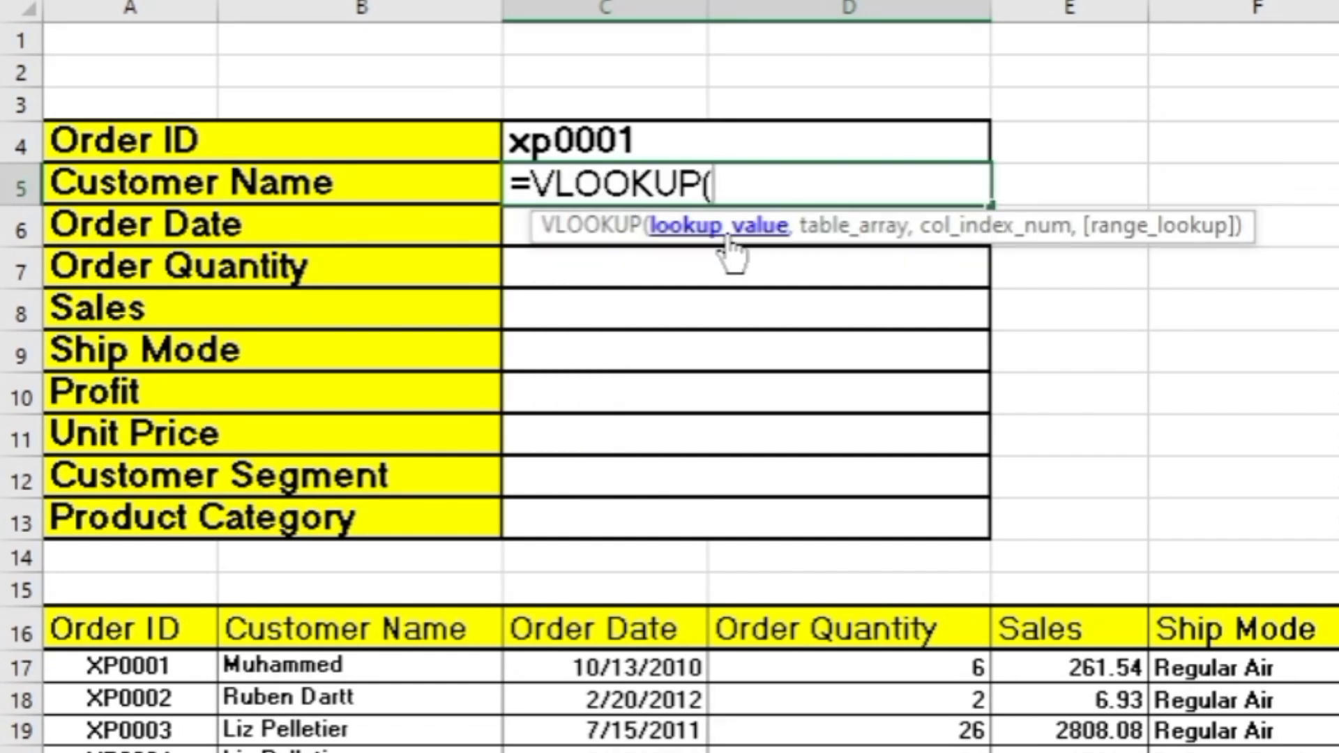
pyautogui.click(693, 145)
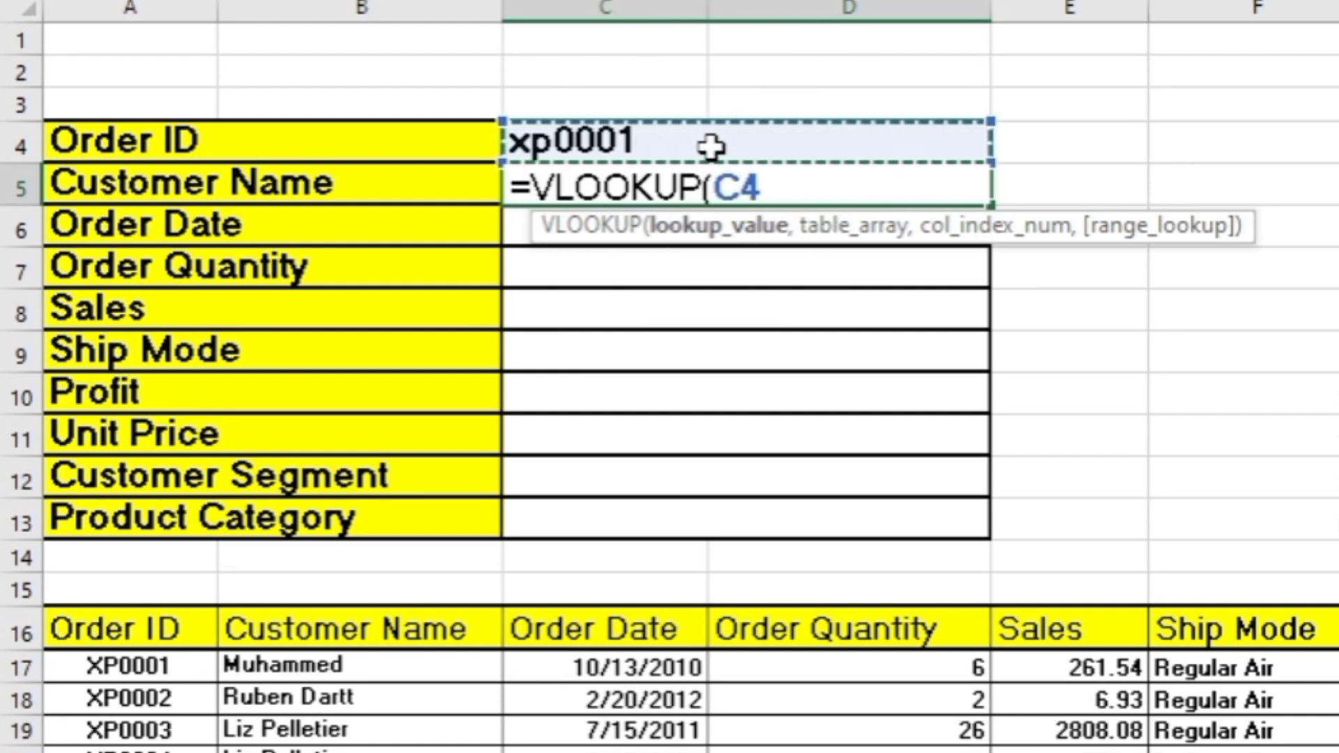
pyautogui.press('F4')
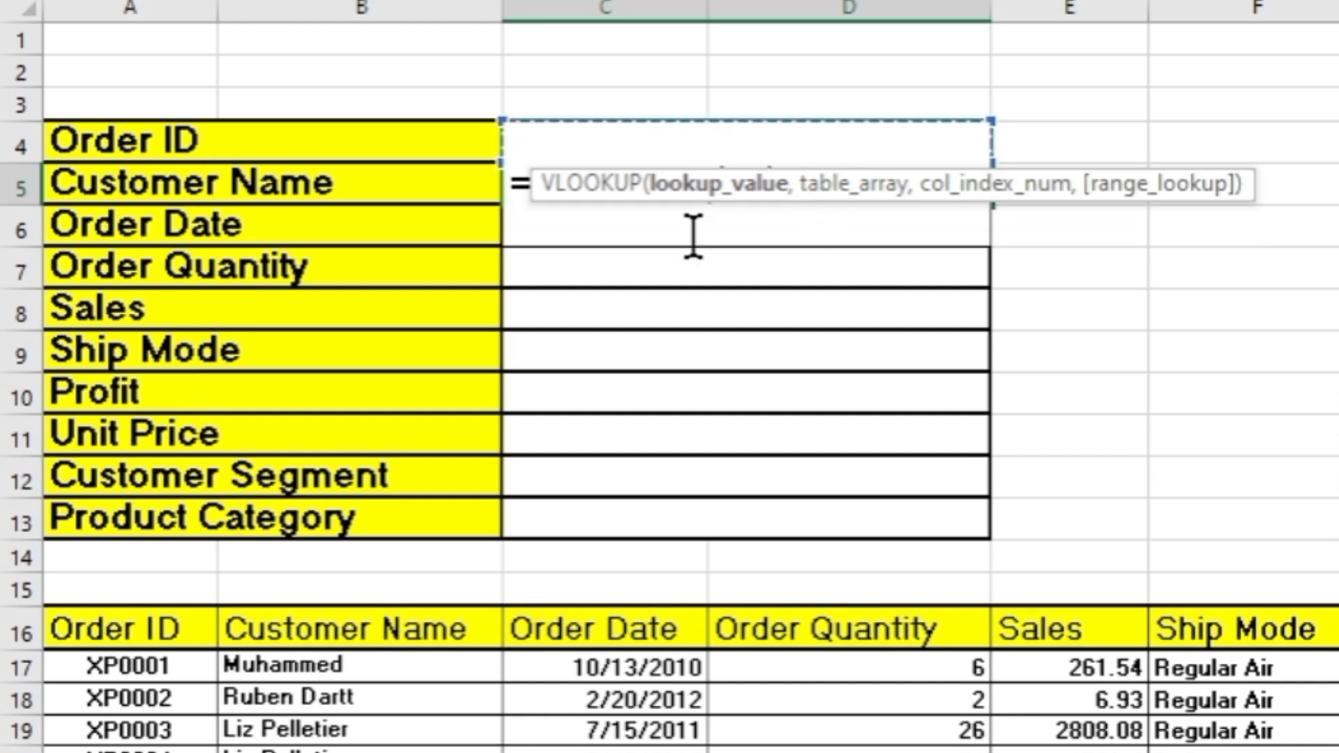
pyautogui.write(',')
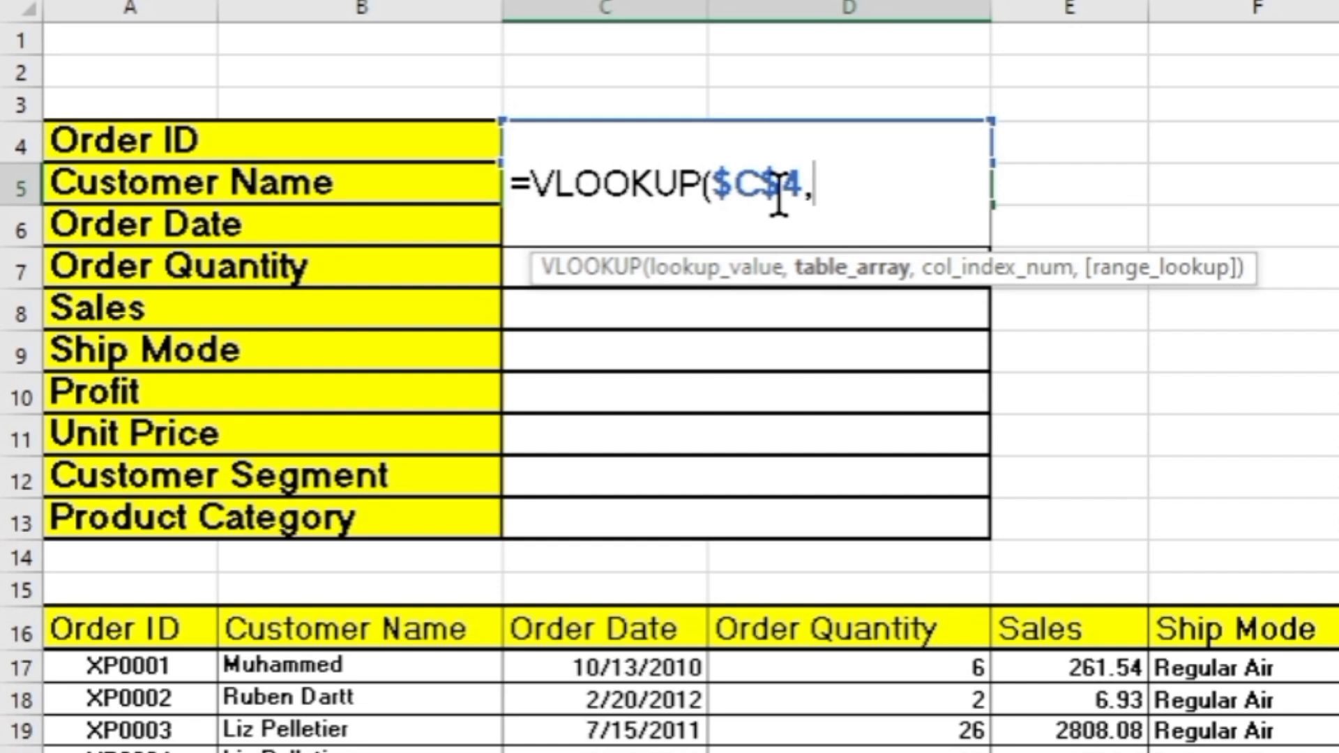
pyautogui.write('Sale')
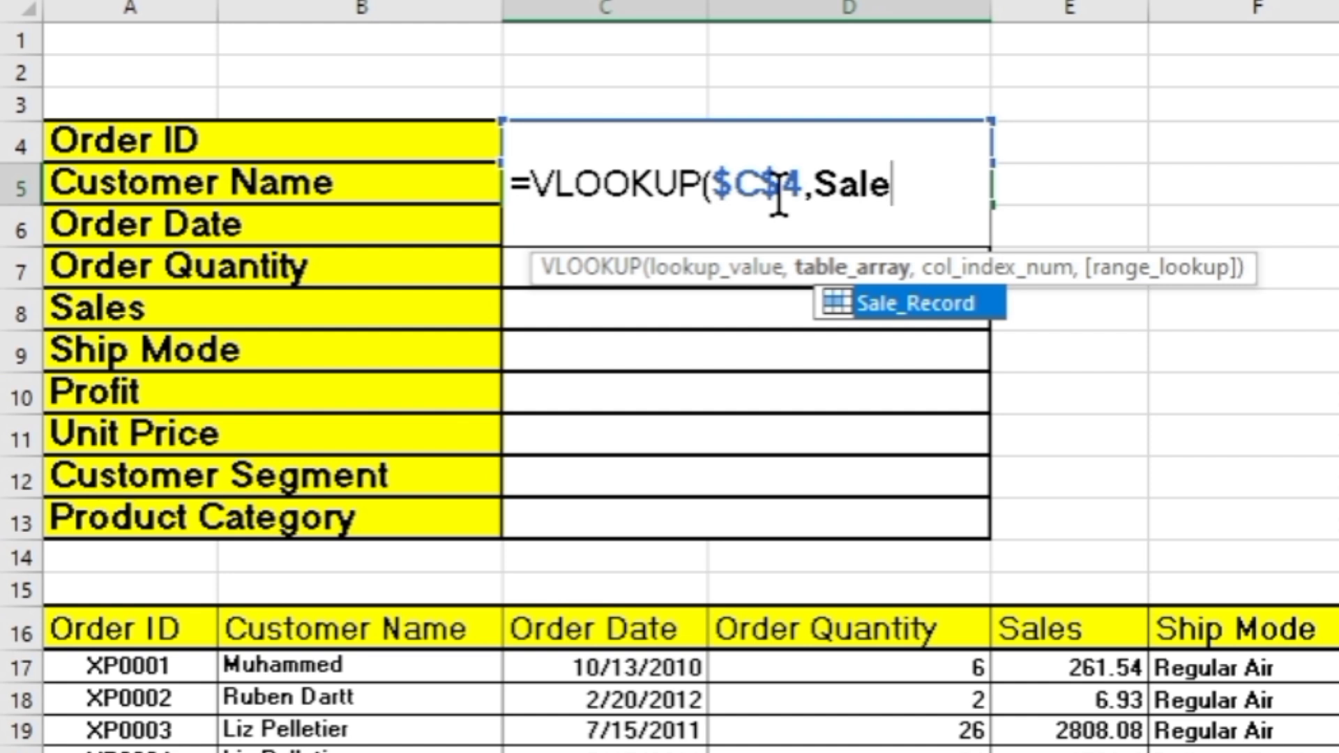
pyautogui.doubleClick(927, 302)
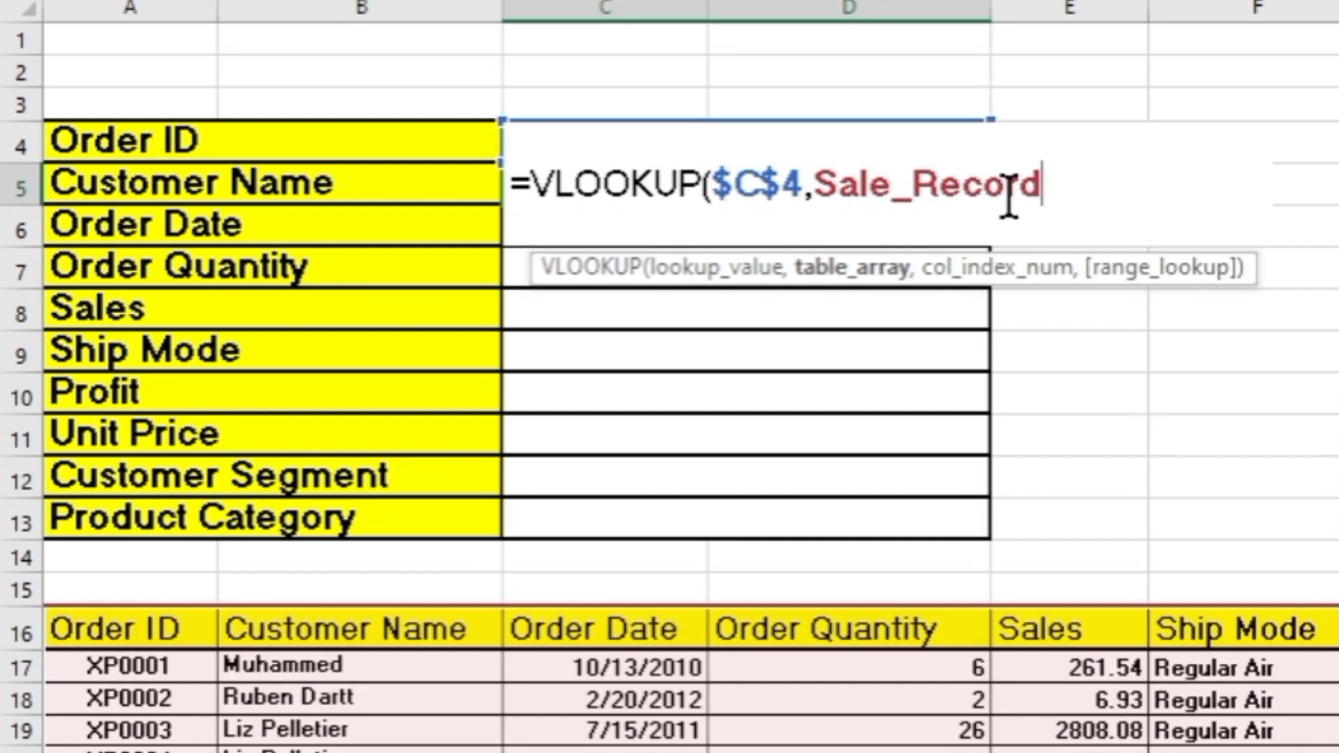
# Step: Complete the C5 VLOOKUP with ROW() as the column index and 0 for an exact match
pyautogui.write(',')
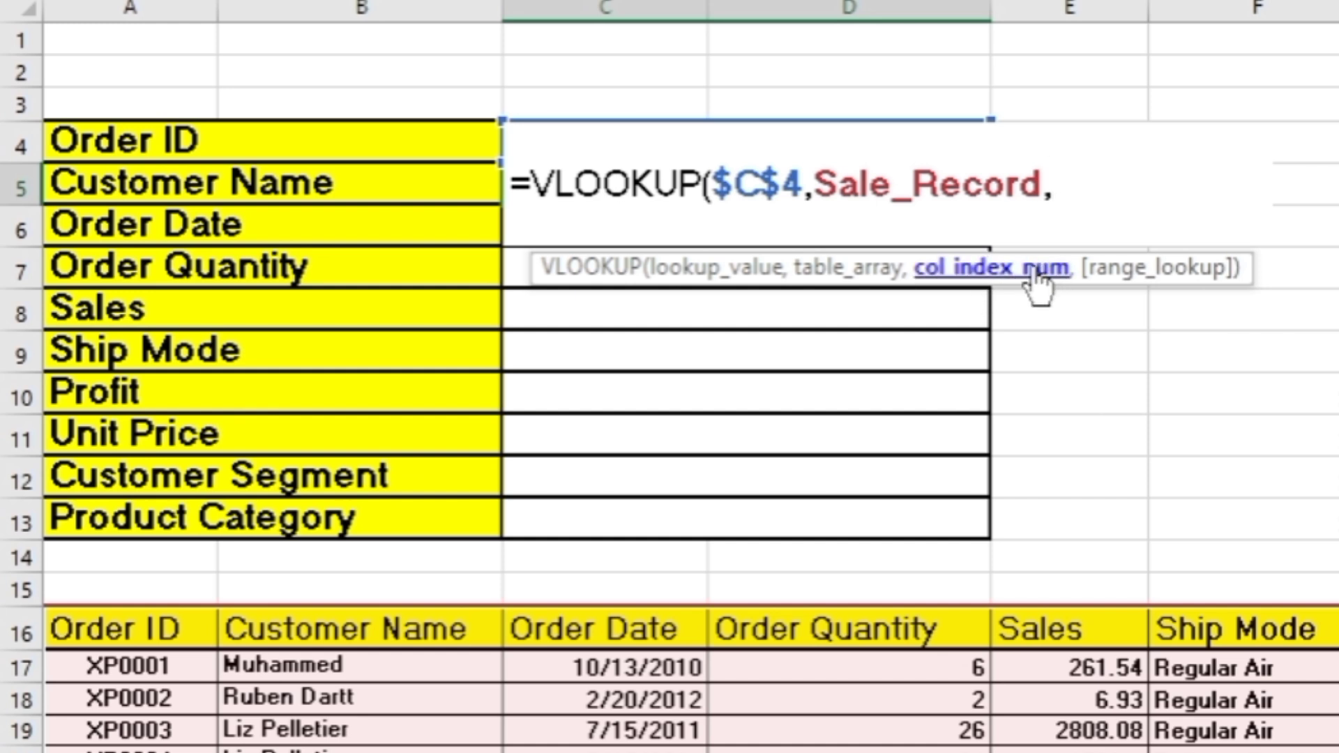
pyautogui.write('Row')
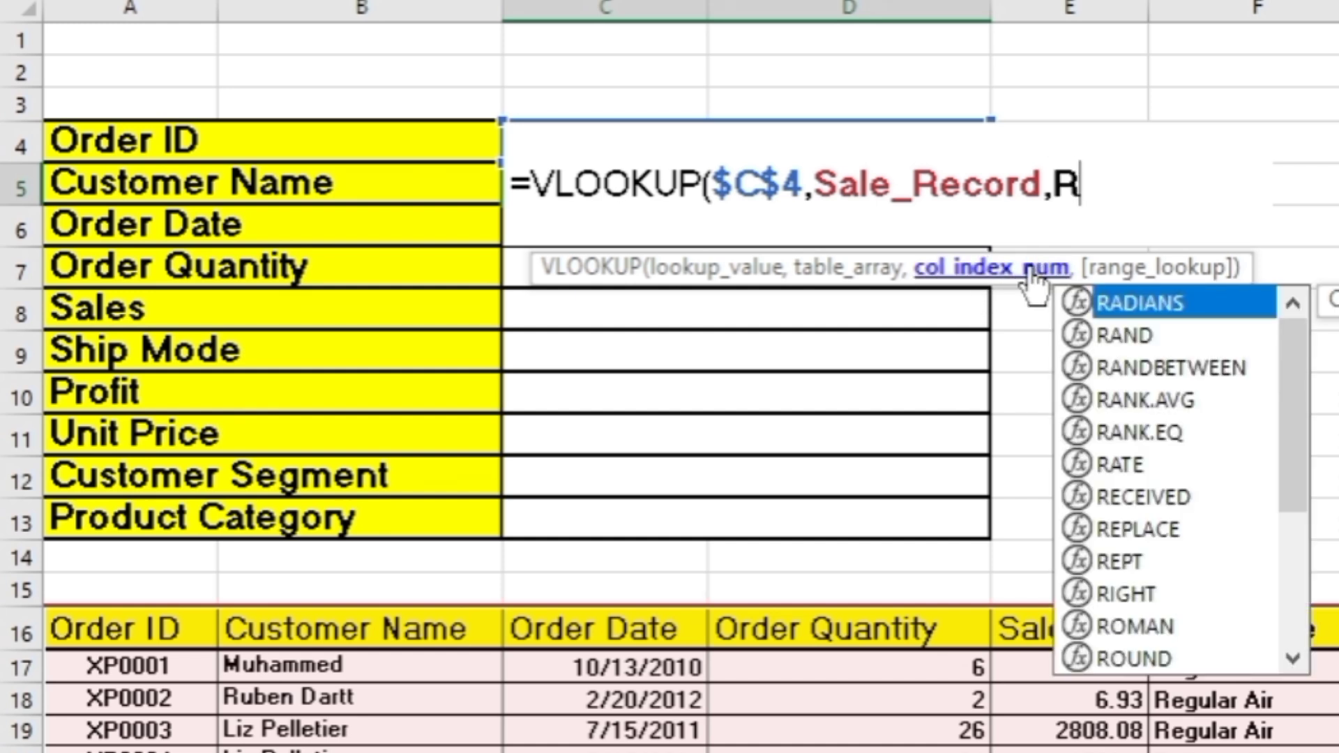
pyautogui.press('Tab')
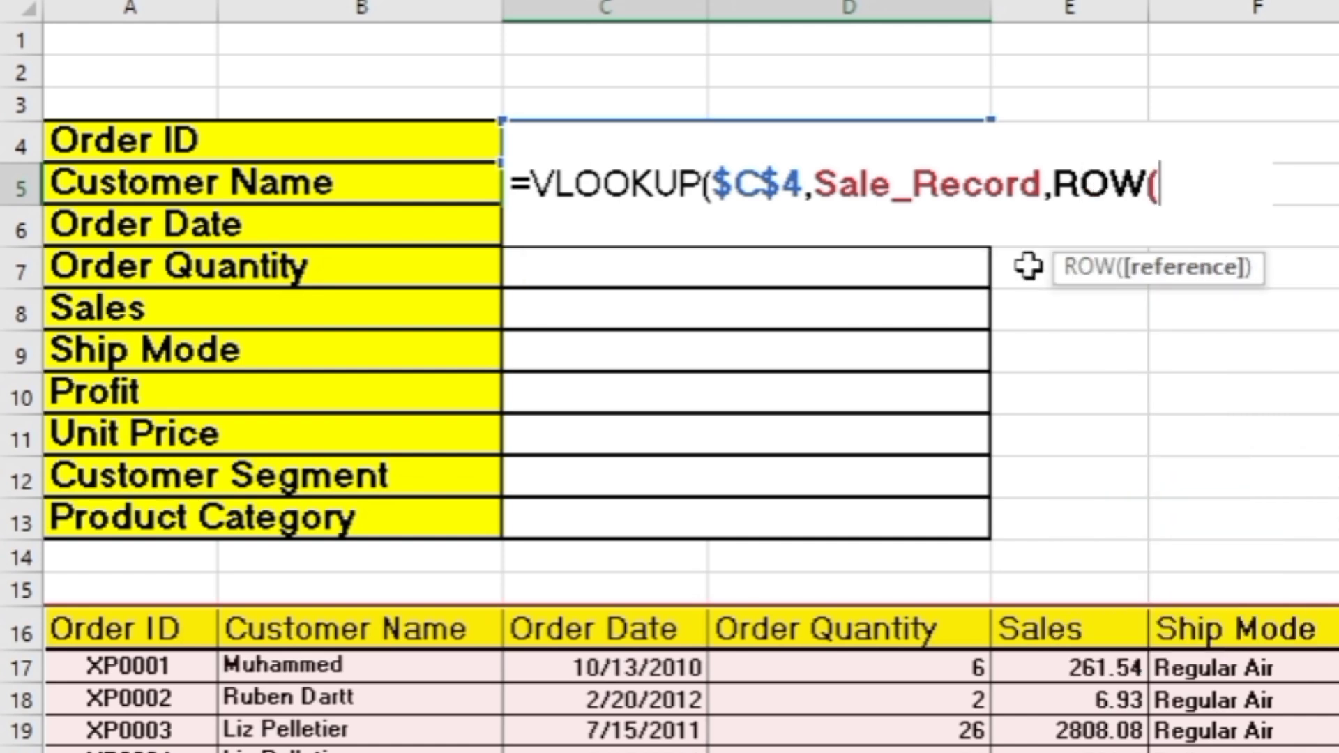
pyautogui.write(')')
pyautogui.click(1178, 201)
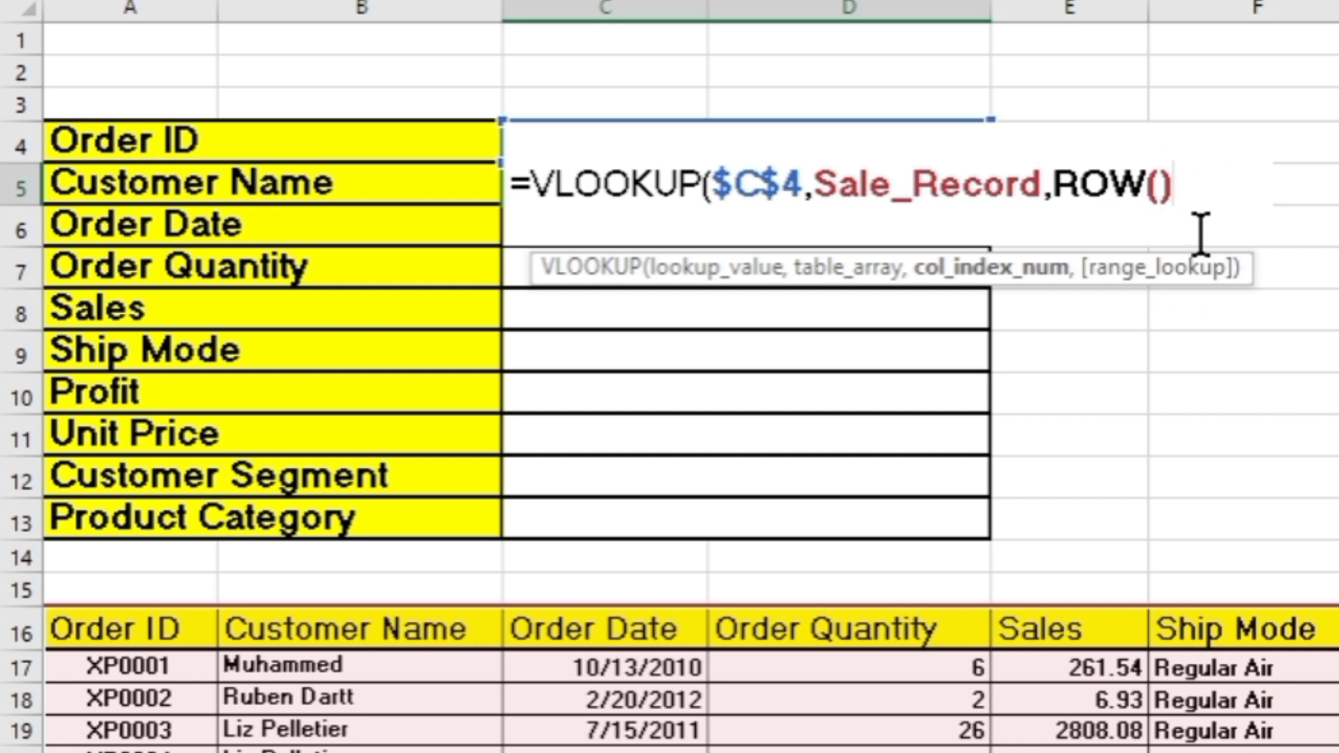
pyautogui.write(',')
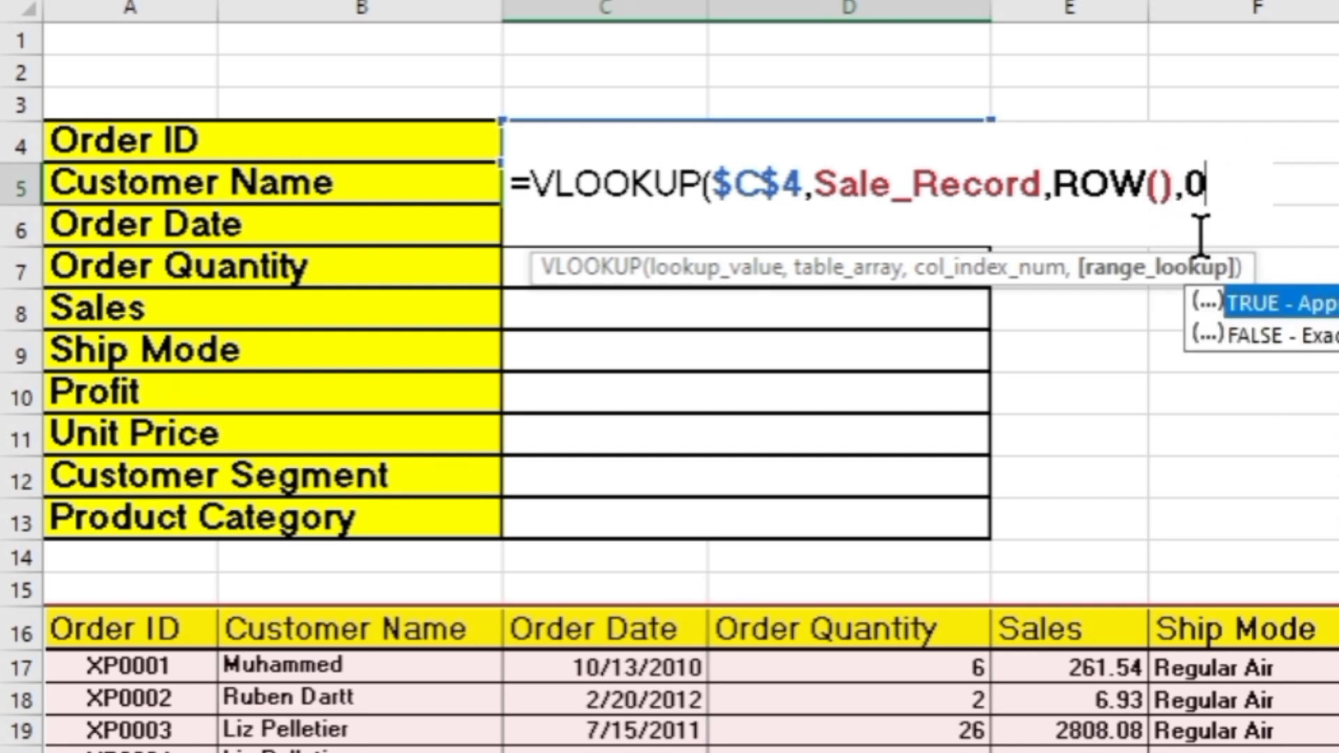
pyautogui.write('0)')
pyautogui.press('Return')
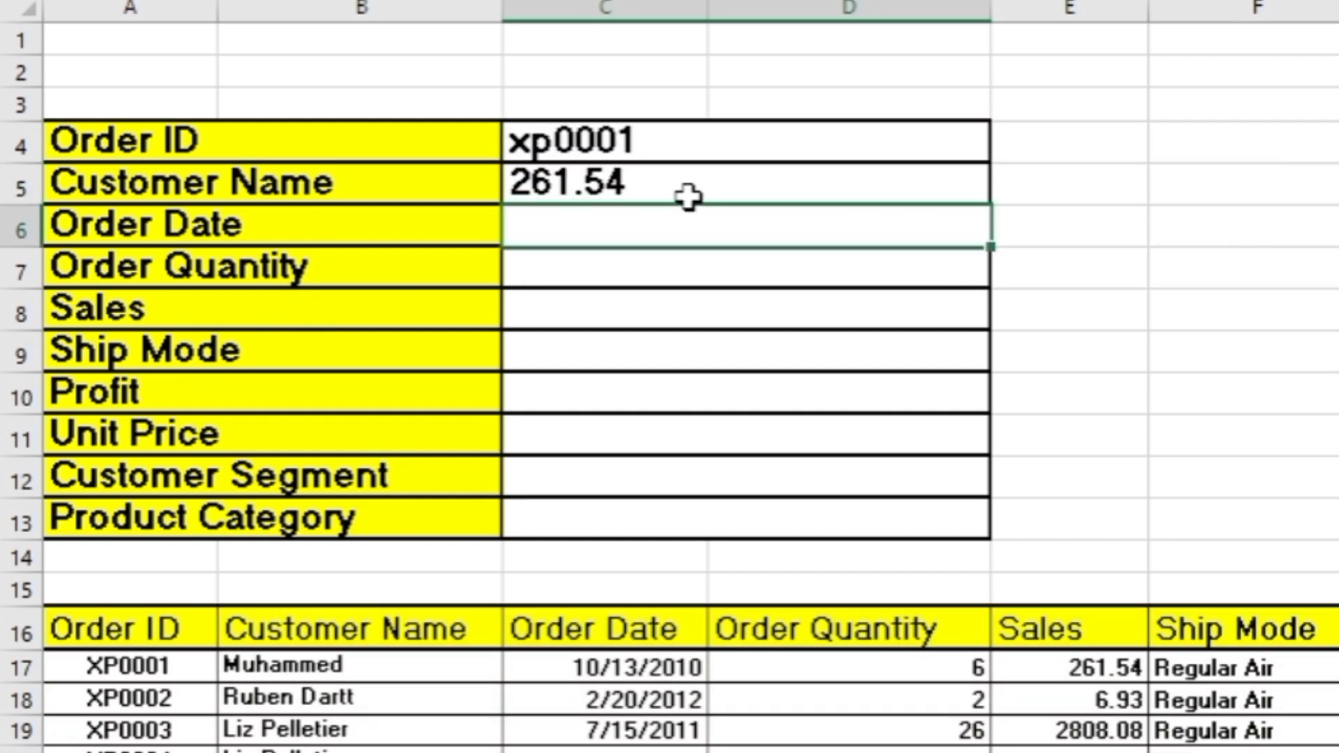
# Step: Change the column index of the Customer Name VLOOKUP in C5 to ROW()-3
pyautogui.click(661, 186)
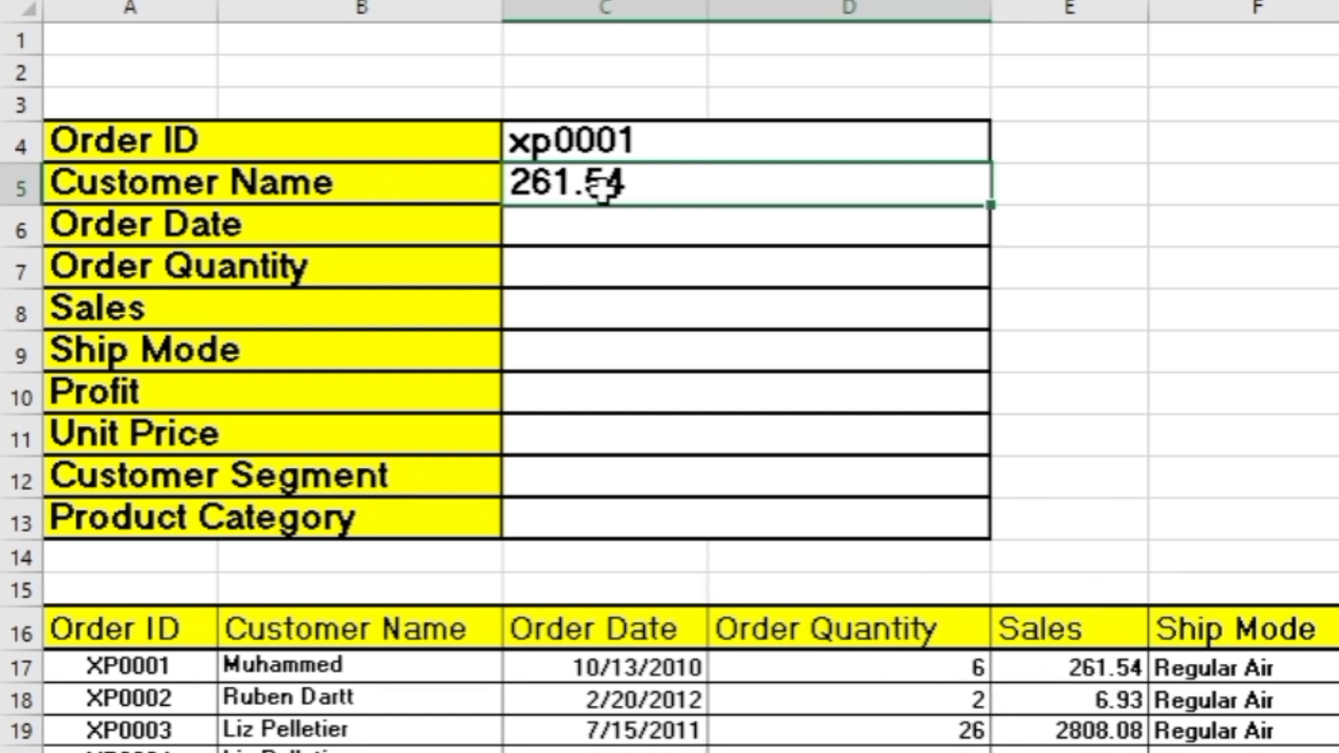
pyautogui.press('F2')
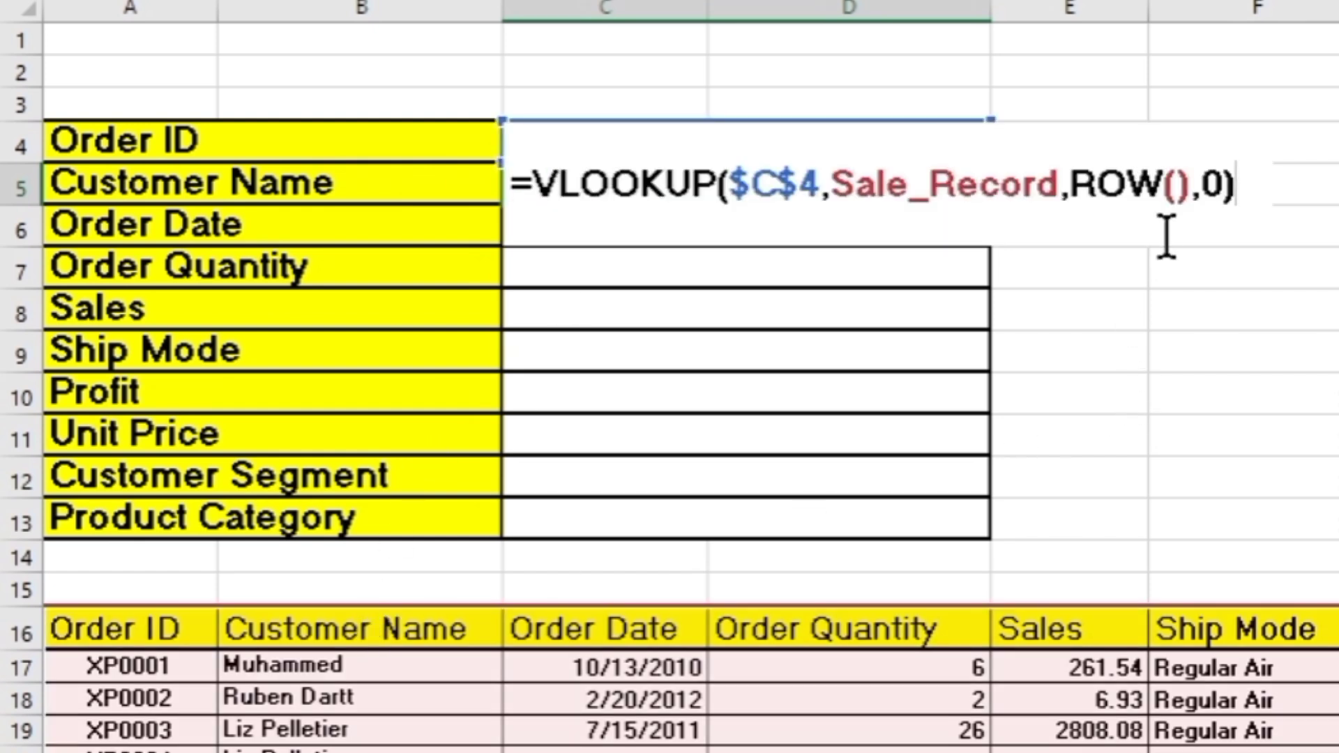
pyautogui.click(1189, 191)
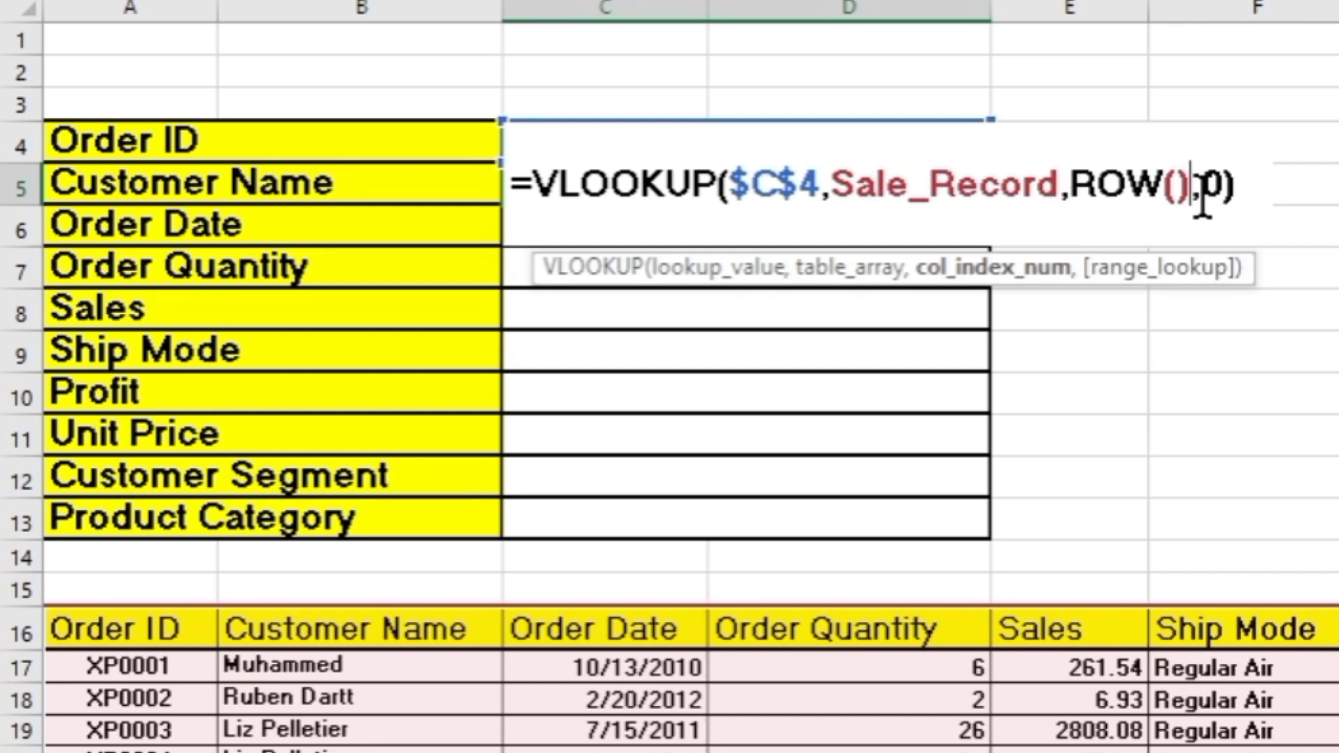
pyautogui.press('Left')
pyautogui.press('Left')
pyautogui.press('Left')
pyautogui.write('-')
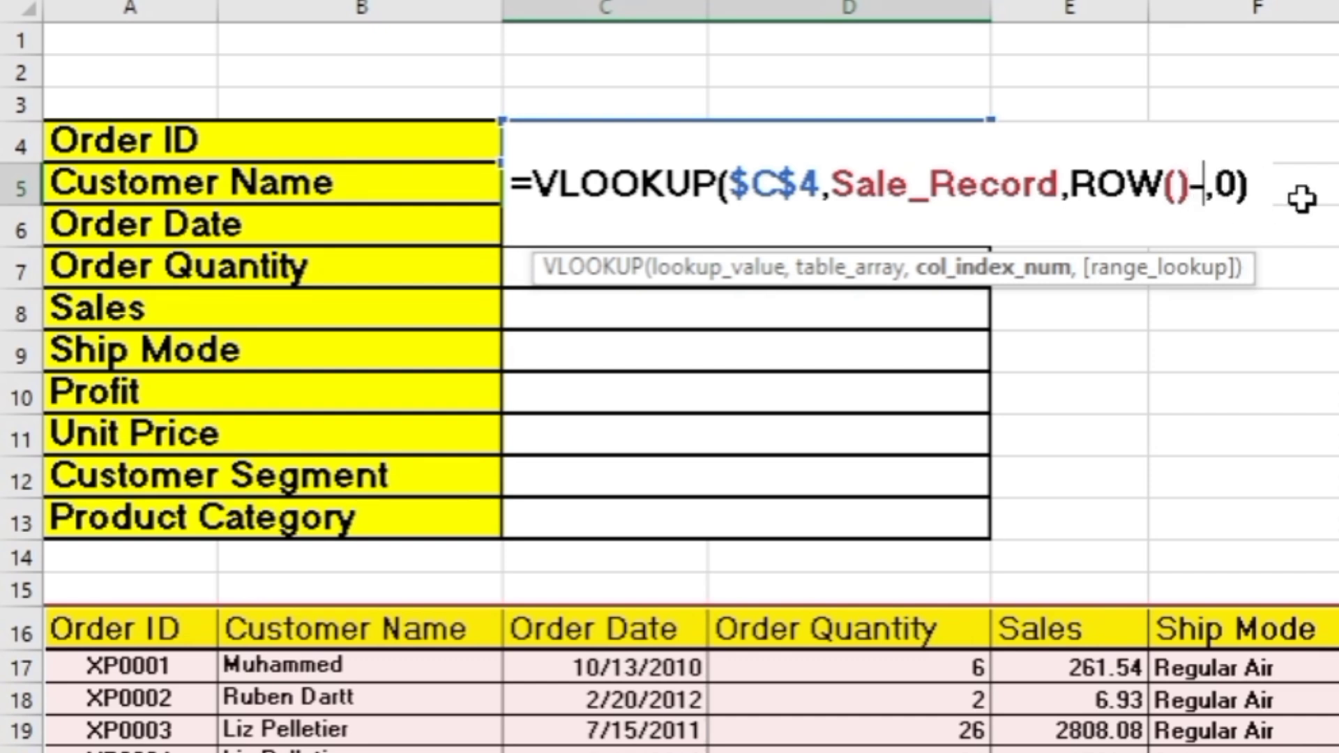
pyautogui.write('3')
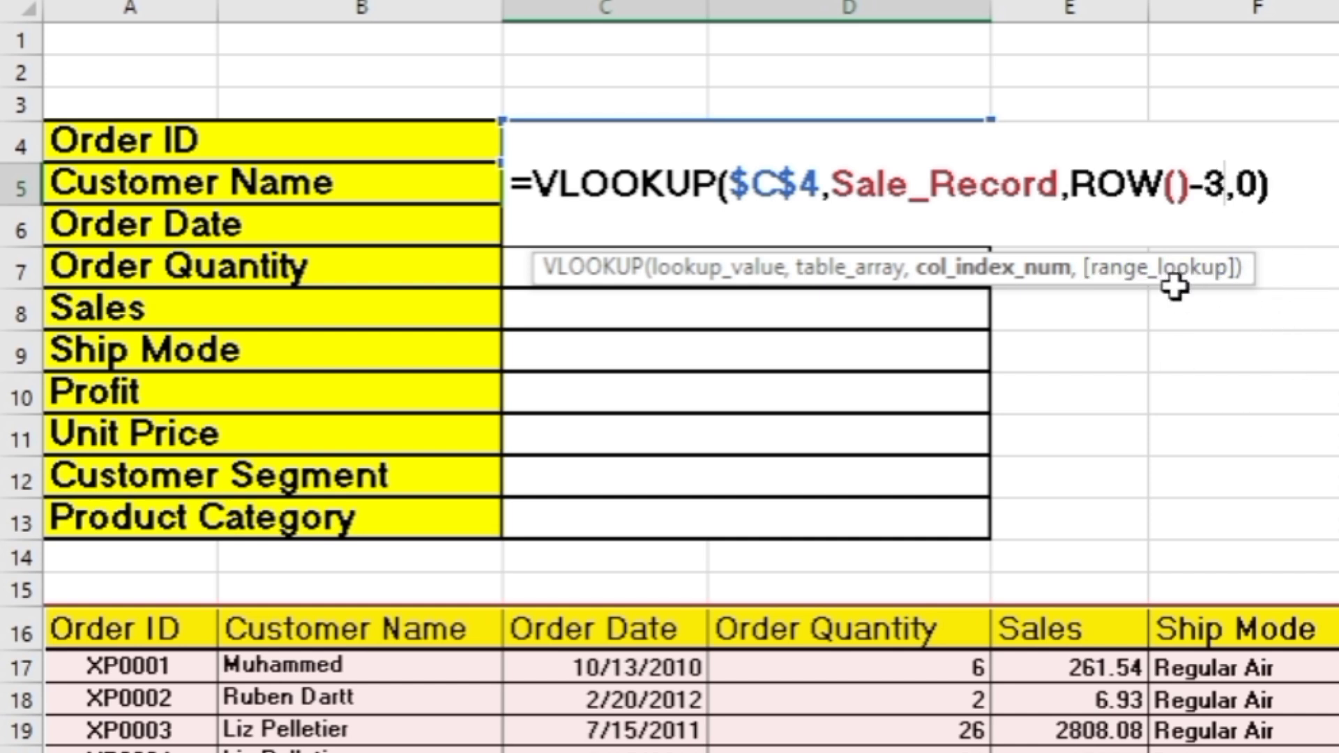
pyautogui.press('Return')
# Step: Fill the C5 lookup formula down through the Product Category cell C13
pyautogui.click(849, 187)
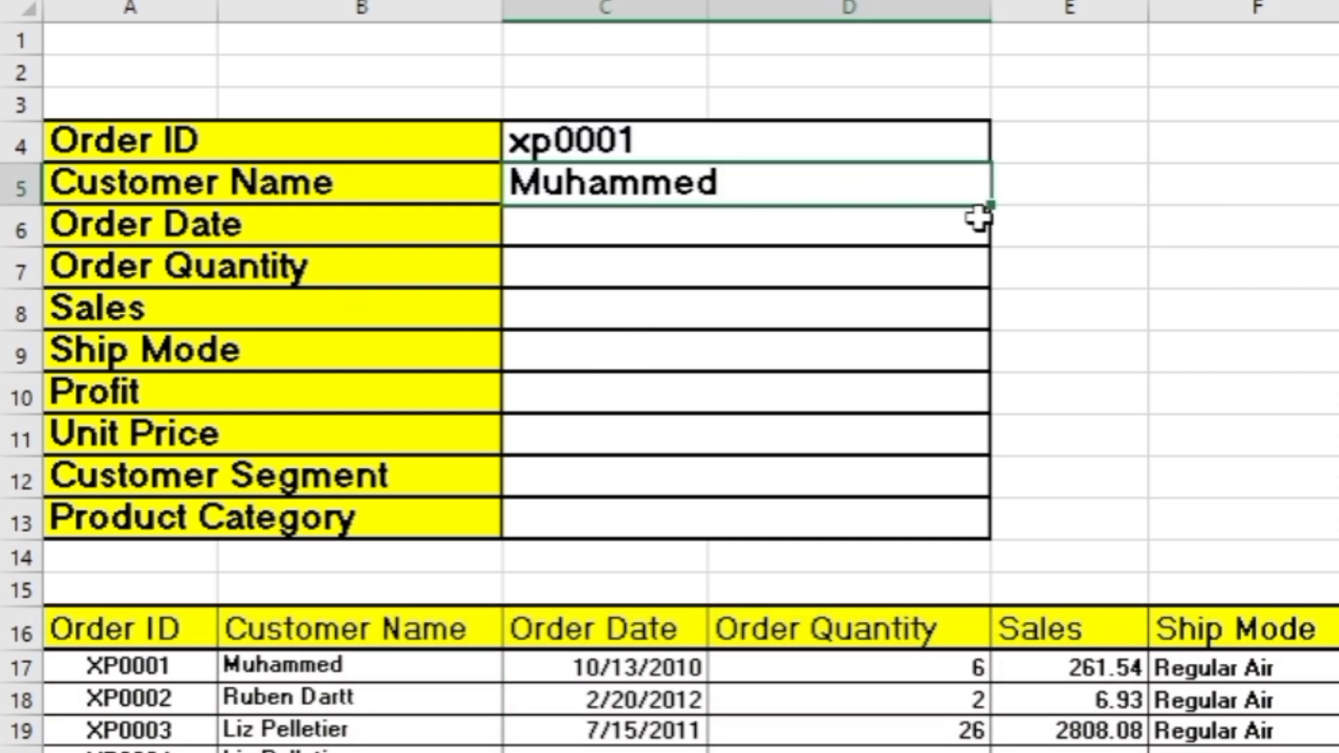
pyautogui.moveTo(992, 207); pyautogui.dragTo(994, 528)
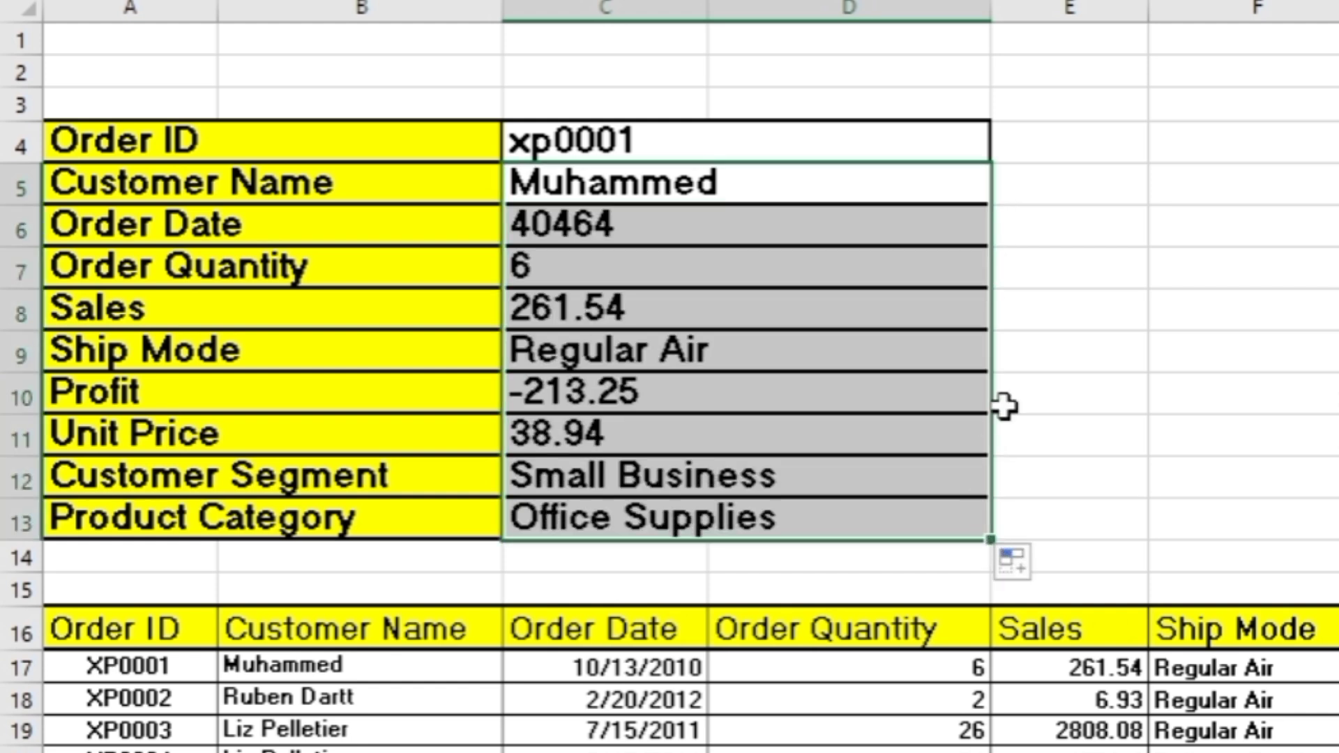
pyautogui.click(1035, 358)
# Step: Evaluate the ROW() part inside the Order Date formula in C6 to check the row number it supplies
pyautogui.click(683, 226)
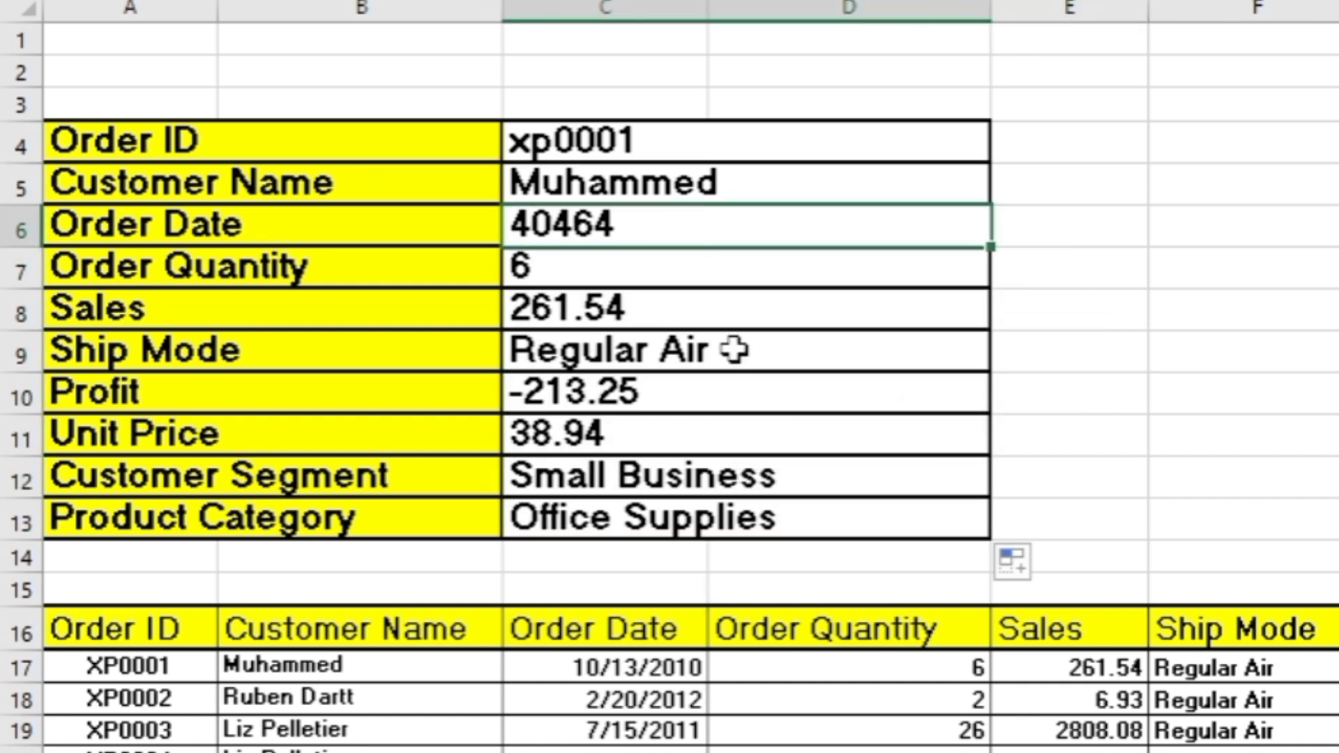
pyautogui.press('F2')
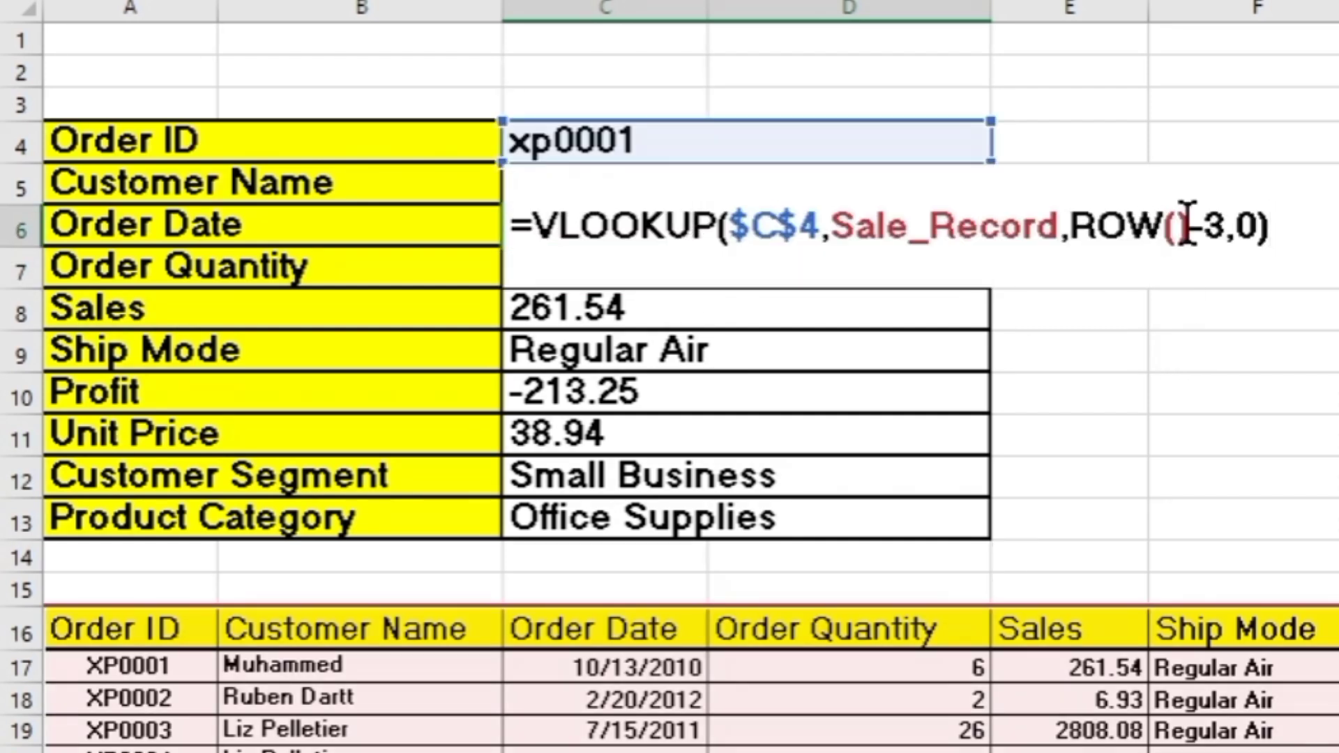
pyautogui.moveTo(1188, 223); pyautogui.dragTo(1081, 224)
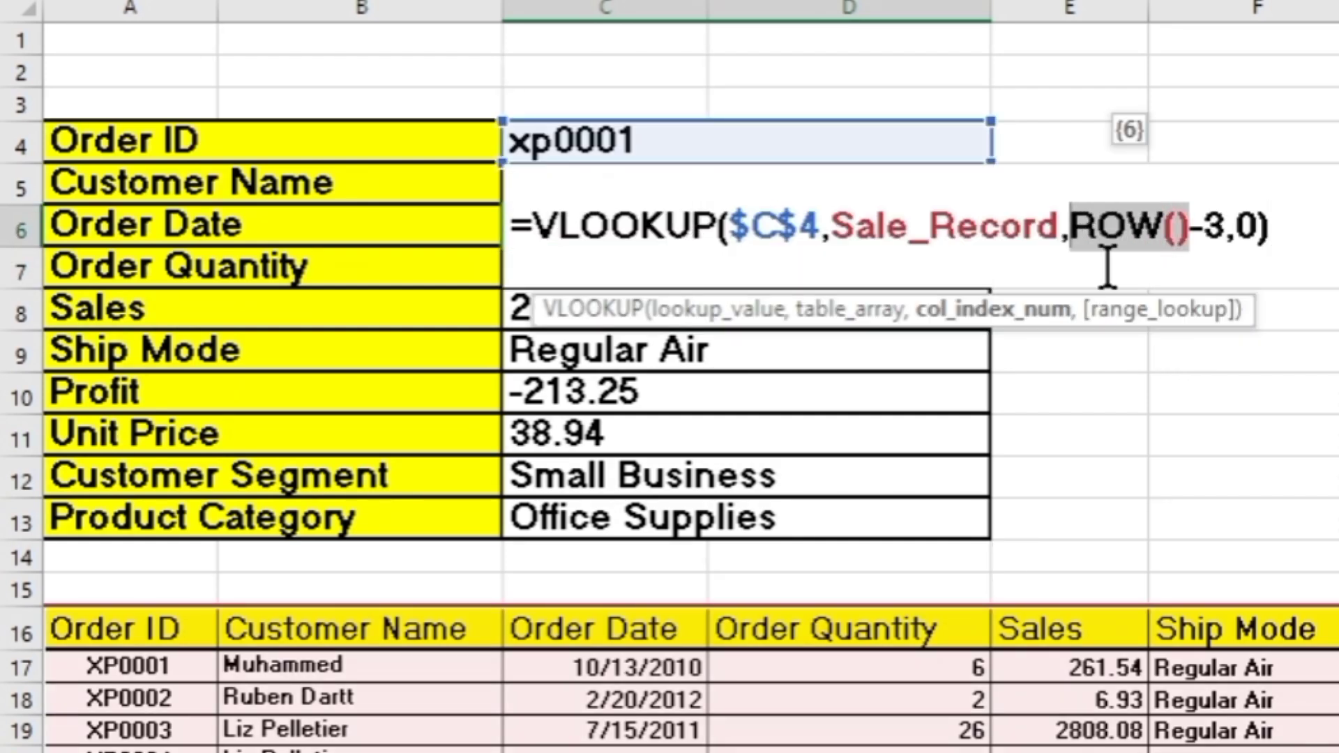
pyautogui.press('F9')
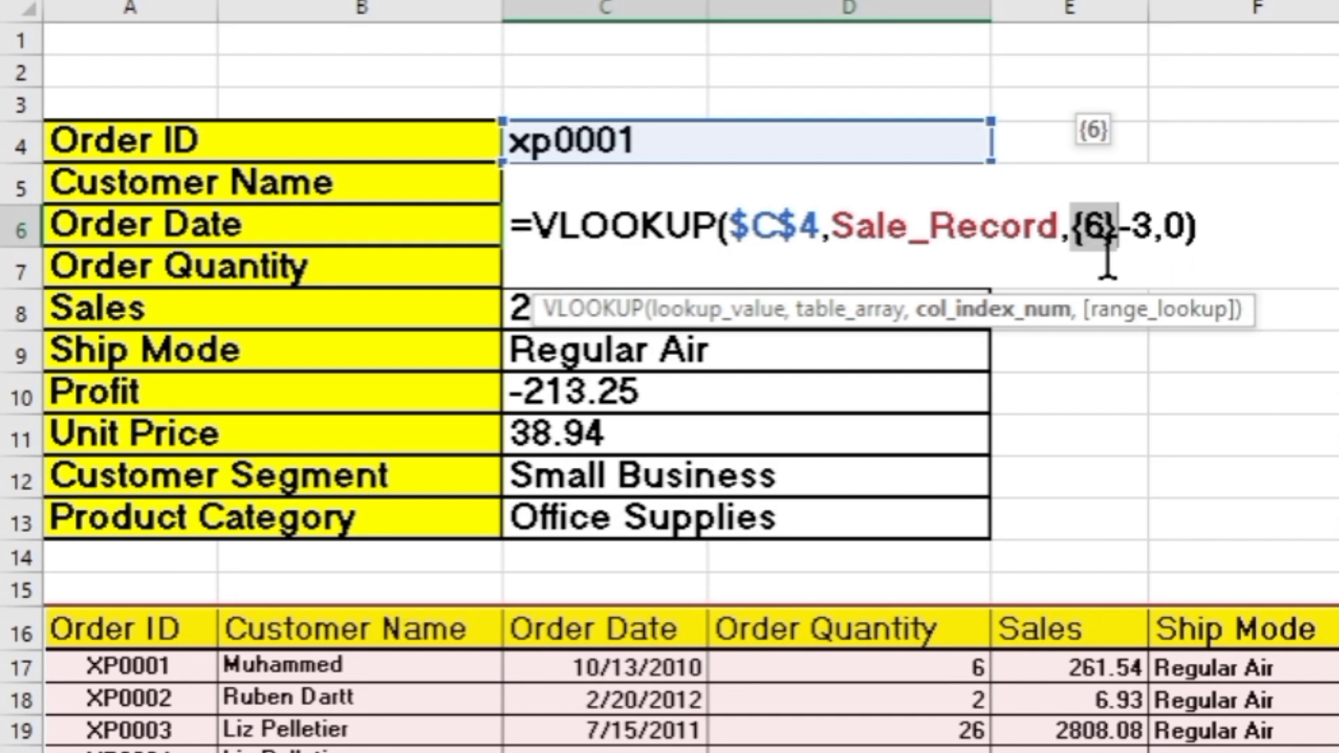
pyautogui.press('Return')
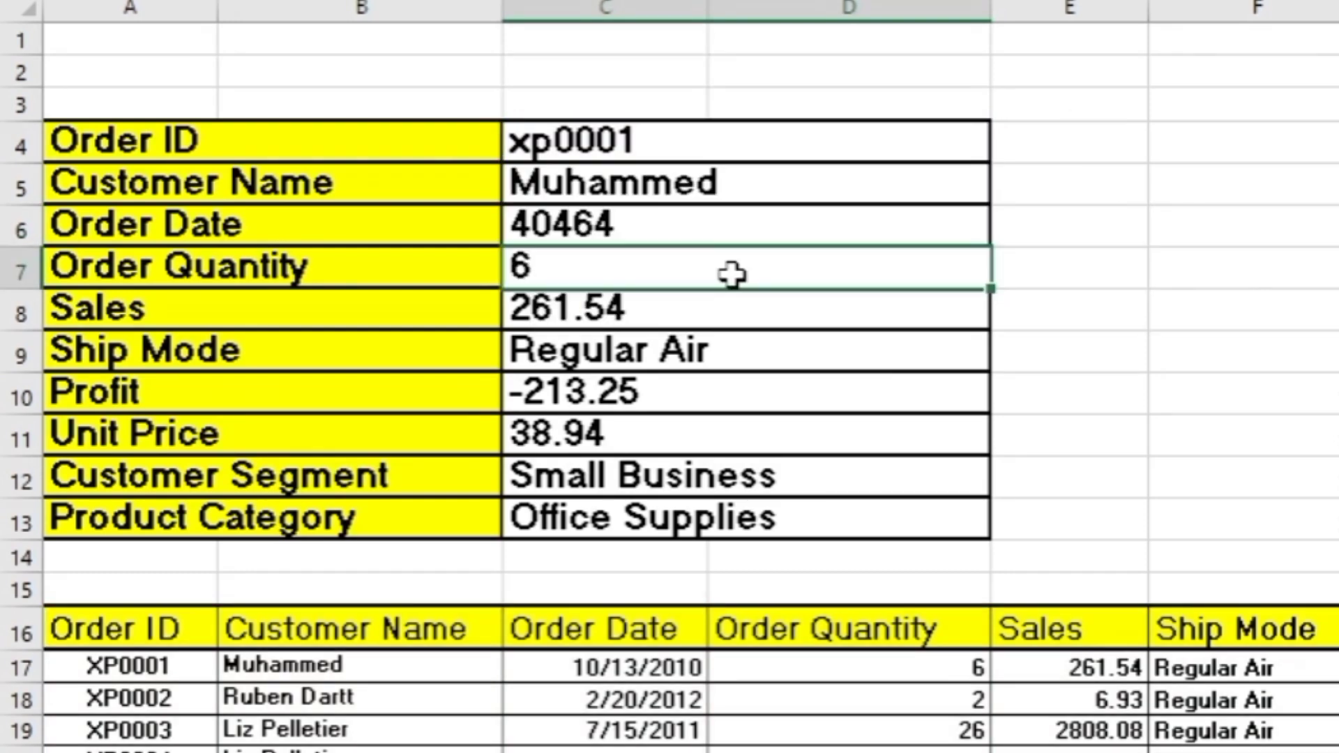
# Step: Evaluate the ROW() part inside the Order Quantity formula in C7 in the same way
pyautogui.doubleClick(732, 274)
pyautogui.moveTo(1186, 276); pyautogui.dragTo(1075, 297)
pyautogui.press('F9')
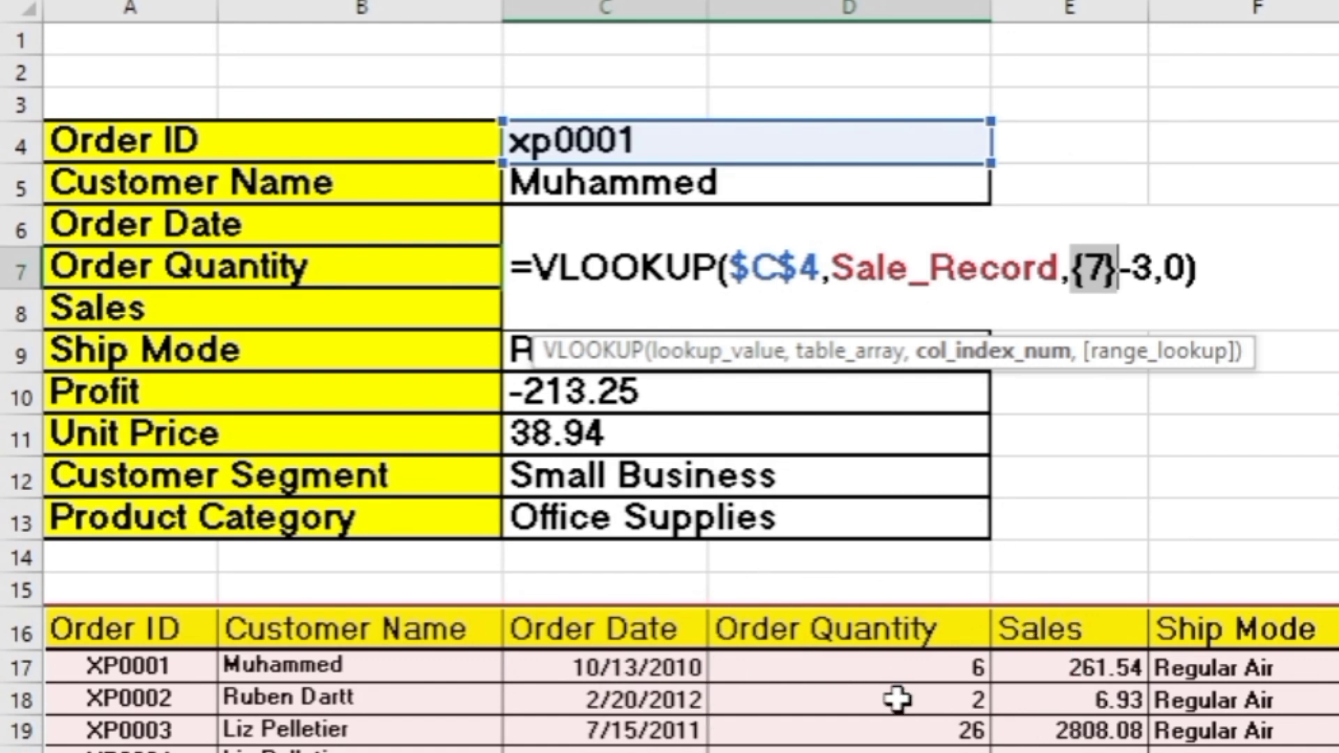
pyautogui.press('Return')
# Step: Test the lookup form by replacing the Order ID in C4 with the ID of the order in row 24
pyautogui.moveTo(741, 182); pyautogui.dragTo(716, 530)
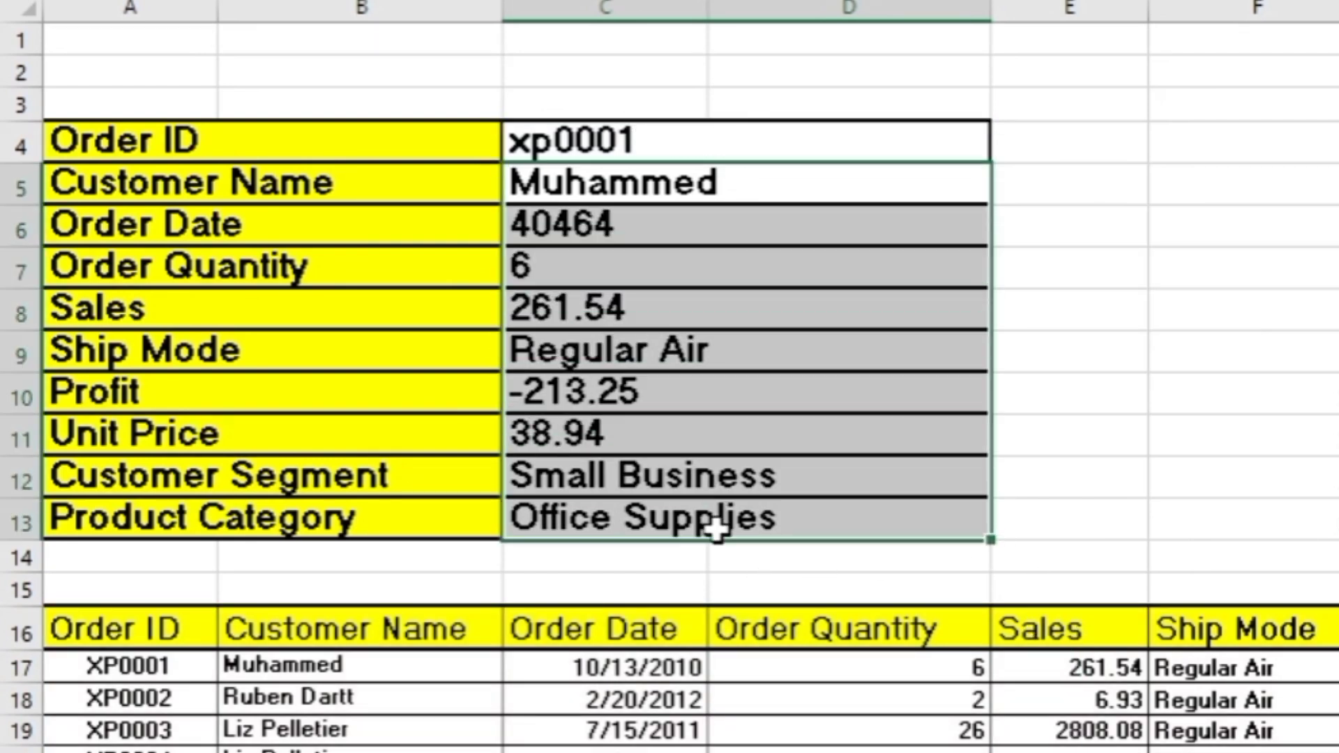
pyautogui.click(819, 272)
pyautogui.click(652, 138)
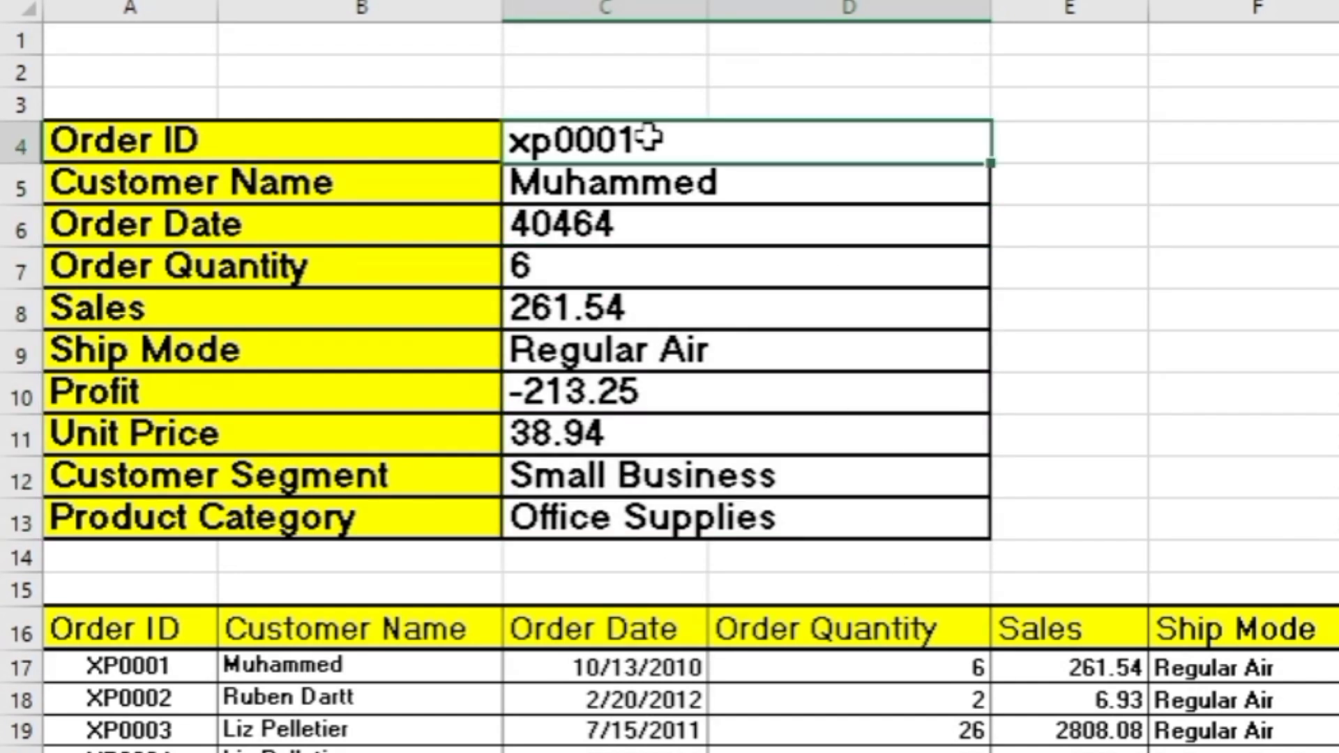
pyautogui.write('X')
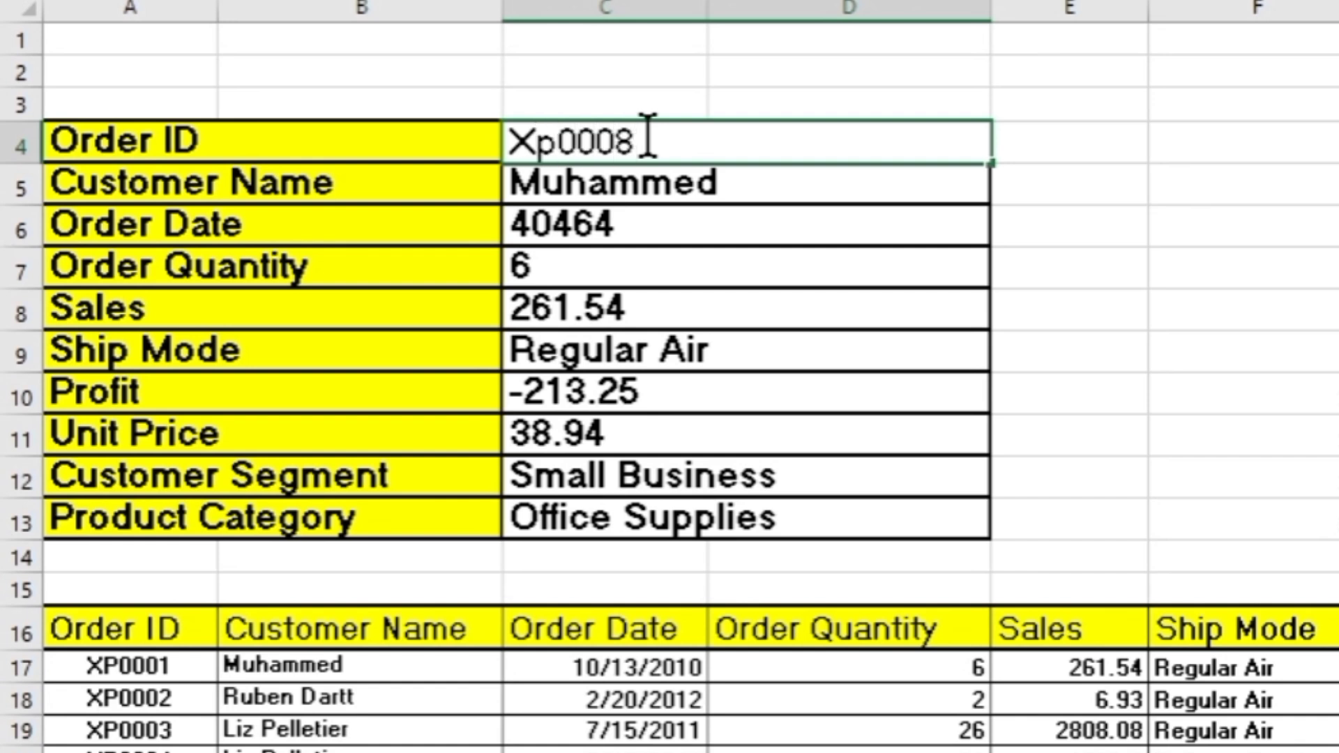
pyautogui.write('p0008')
pyautogui.press('Return')
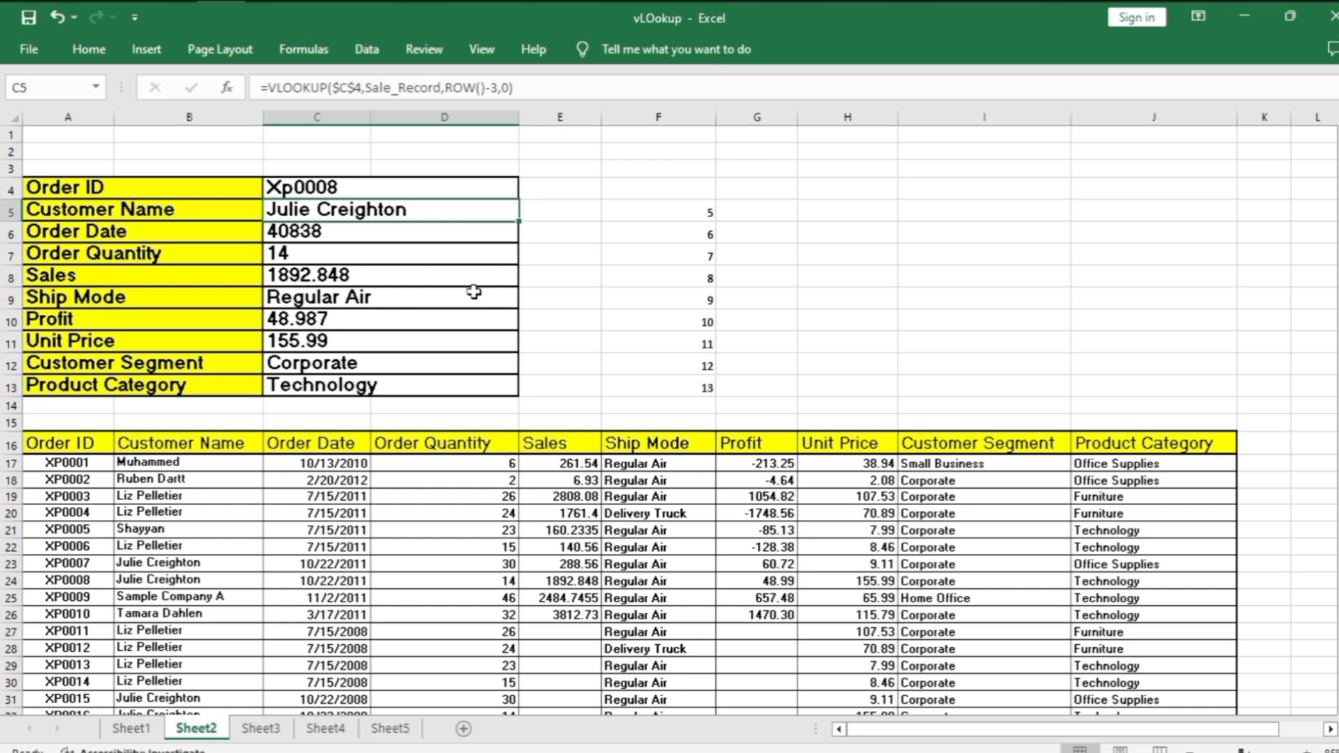
# Step: On Sheet3, start a VLOOKUP formula in the Customer Name cell B2 with the absolute reference $A$2 as lookup value
pyautogui.hotkey('ctrl', 'pagedown')
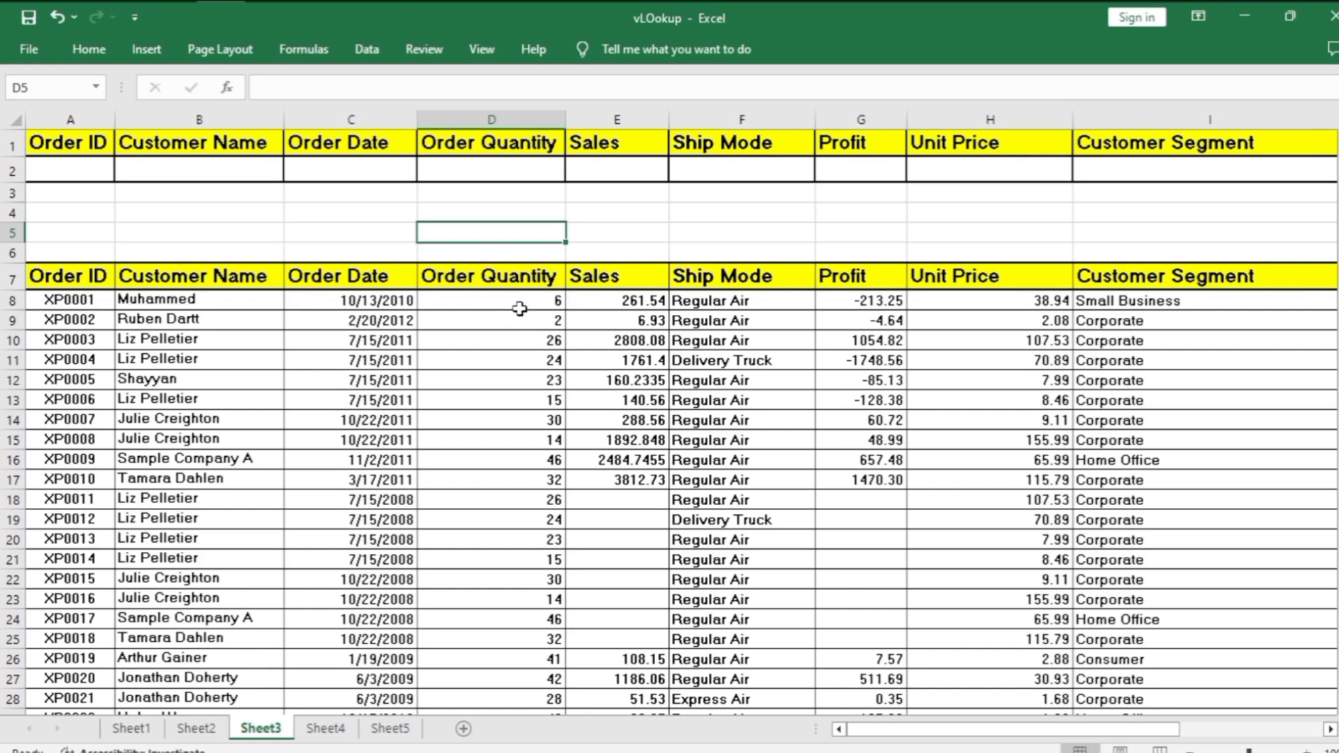
pyautogui.moveTo(82, 172); pyautogui.dragTo(1033, 171)
pyautogui.click(553, 219)
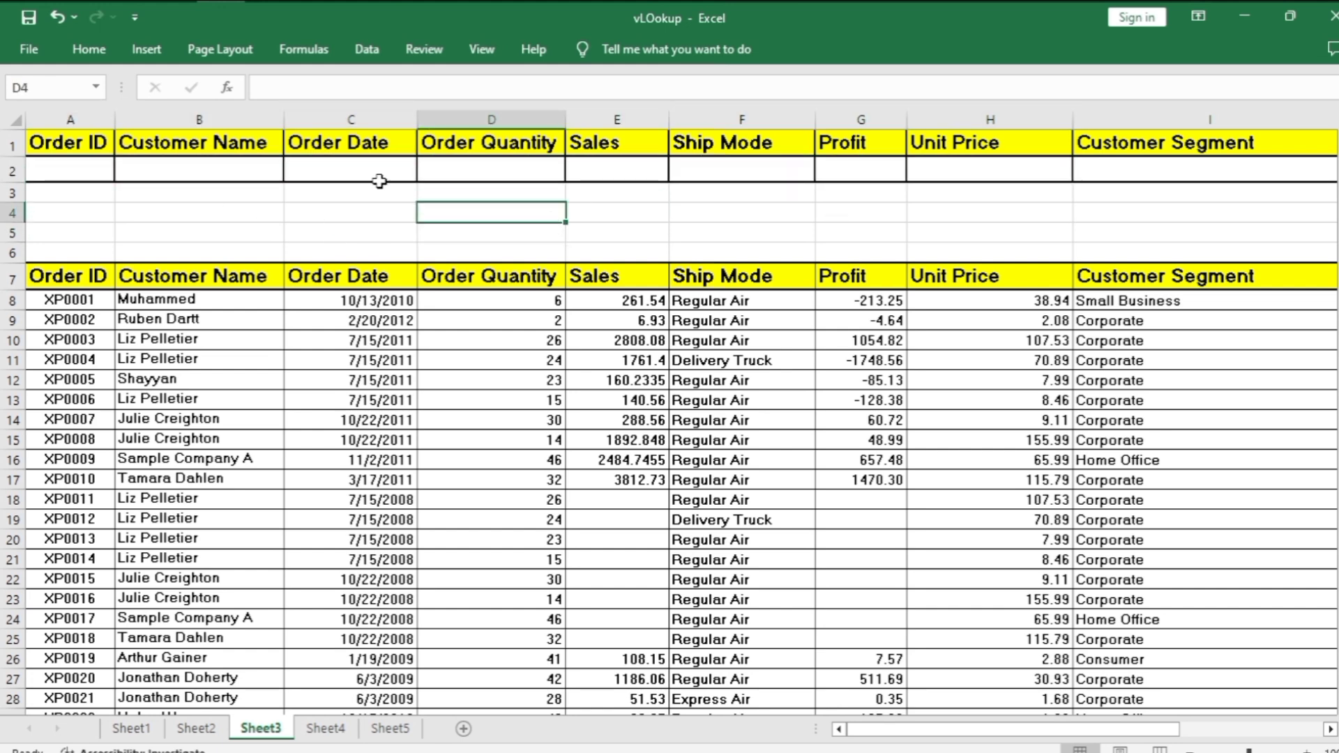
pyautogui.click(195, 159)
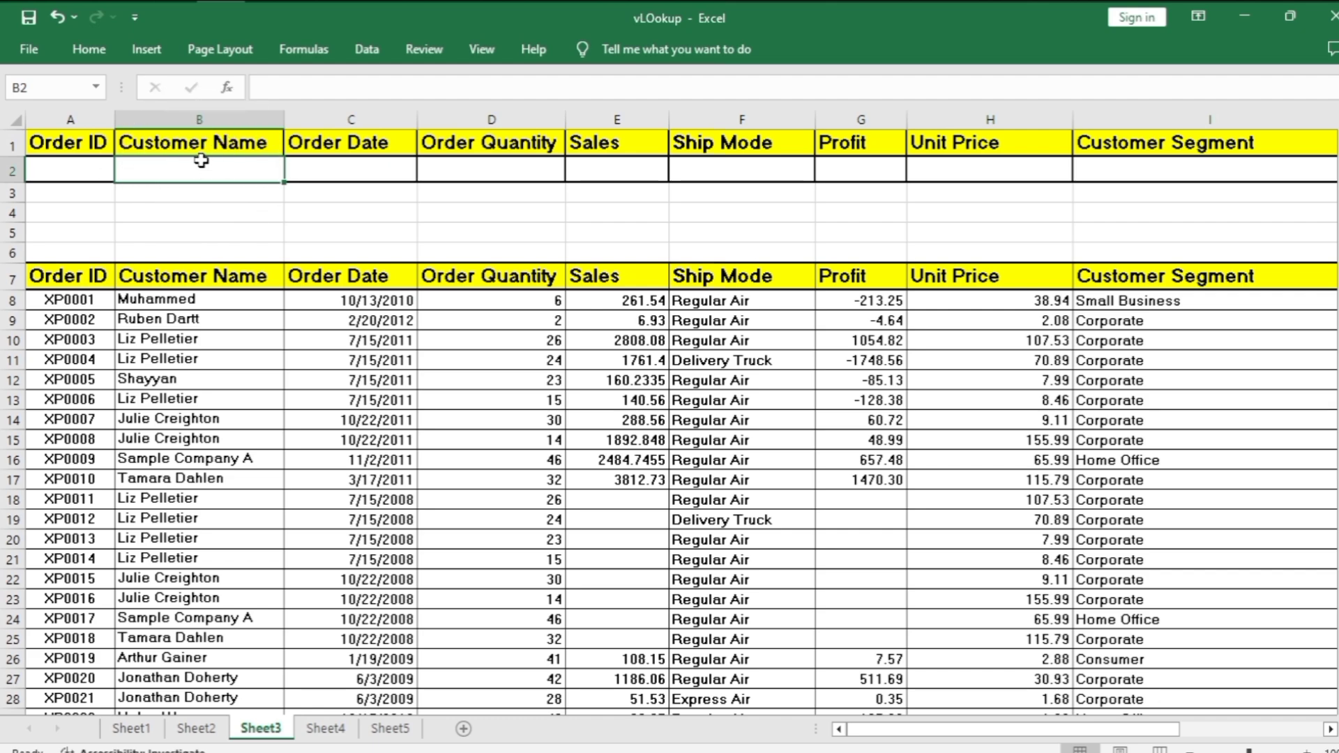
pyautogui.write('=vl')
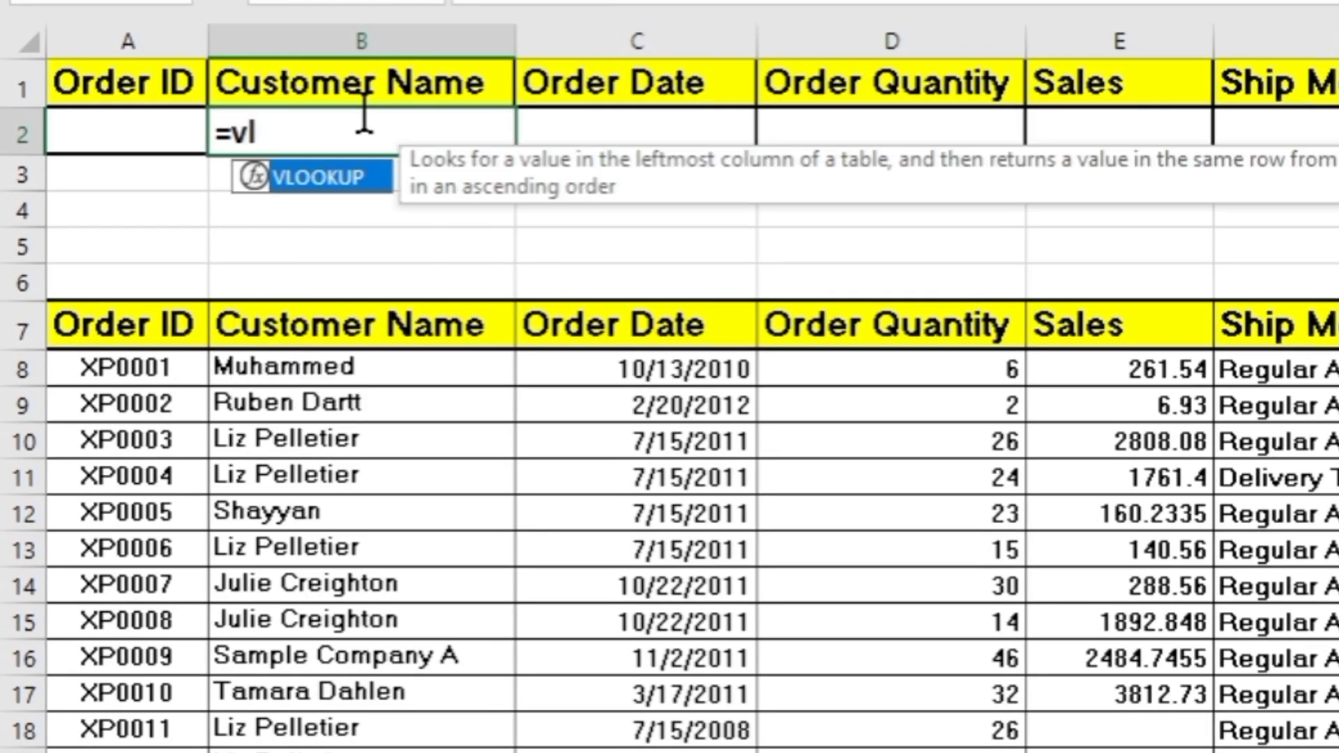
pyautogui.press('Tab')
pyautogui.click(394, 193)
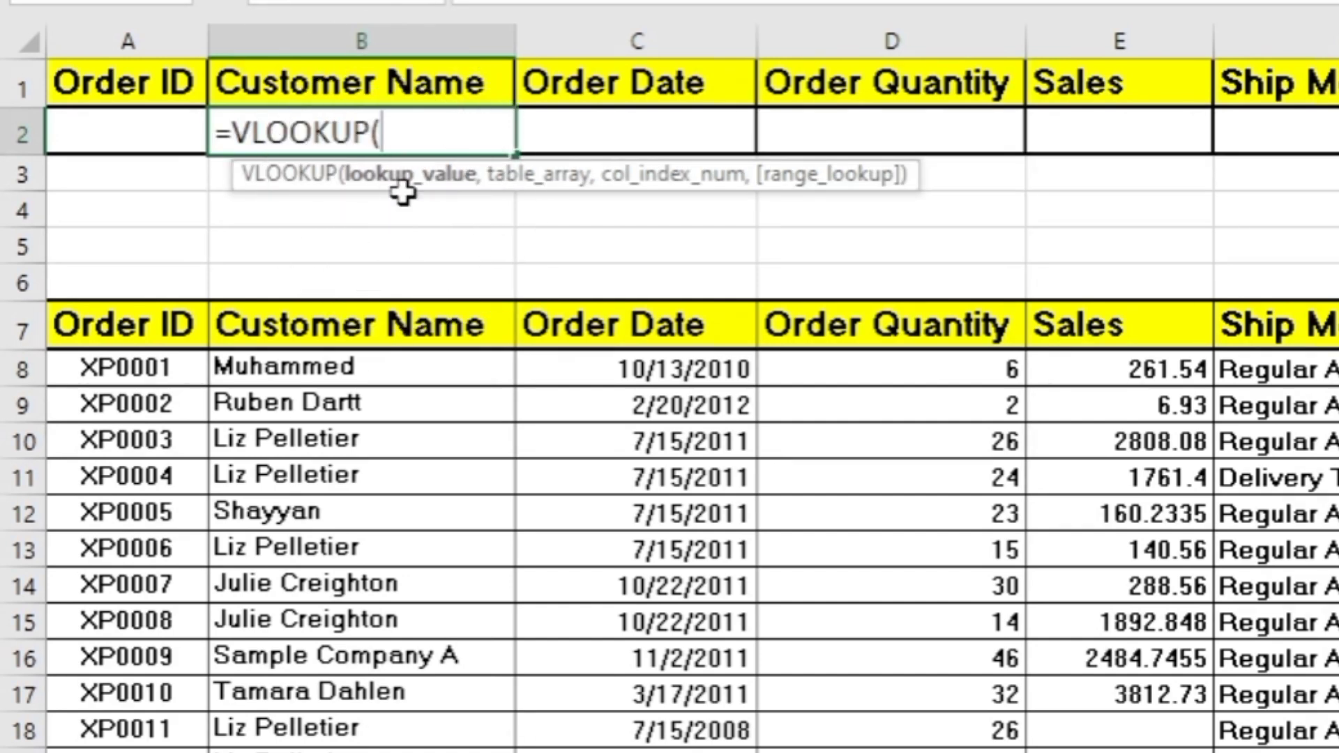
pyautogui.click(102, 135)
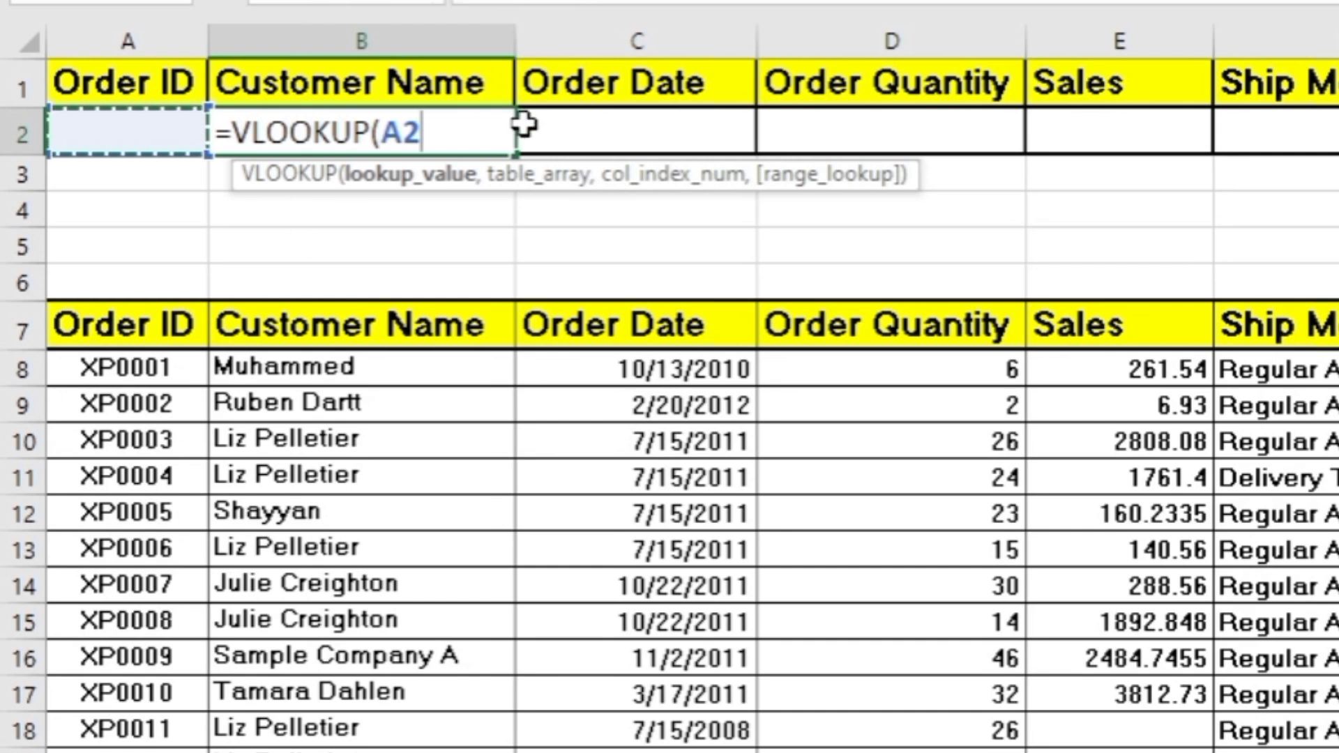
pyautogui.press('F4')
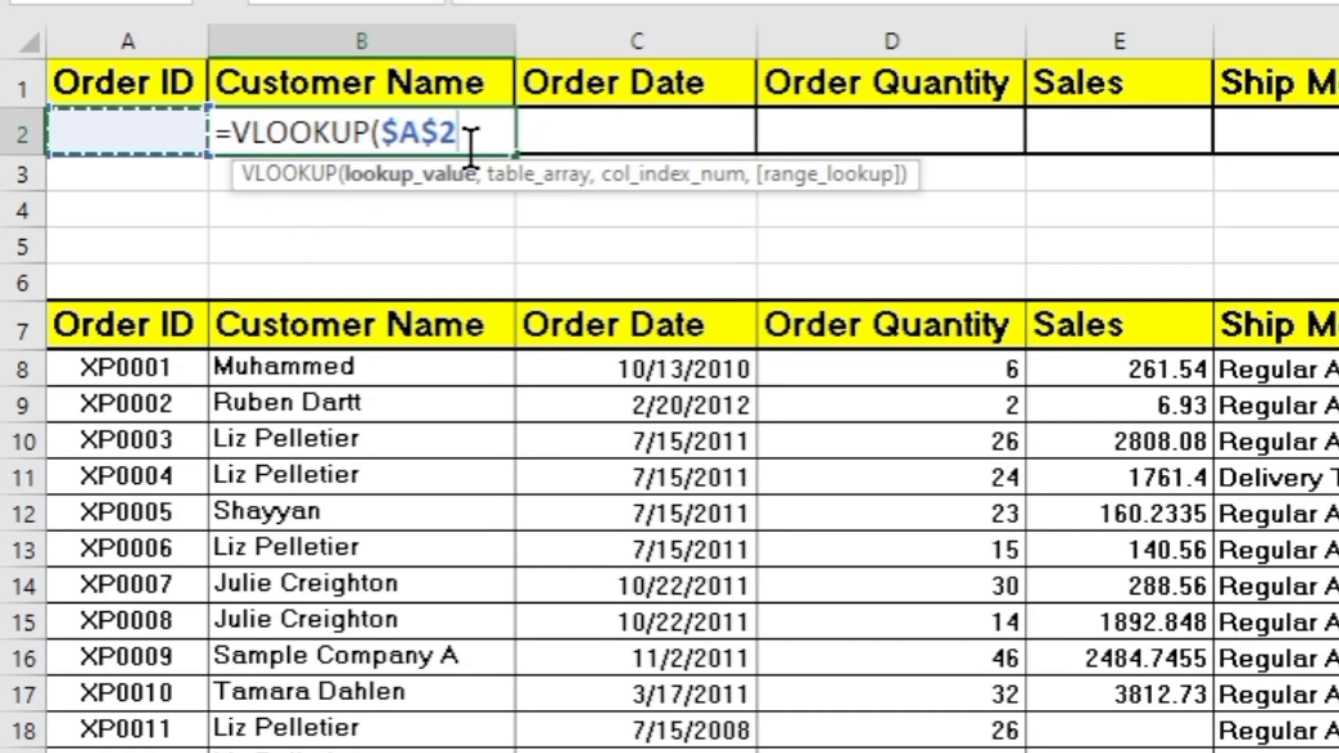
pyautogui.write(',')
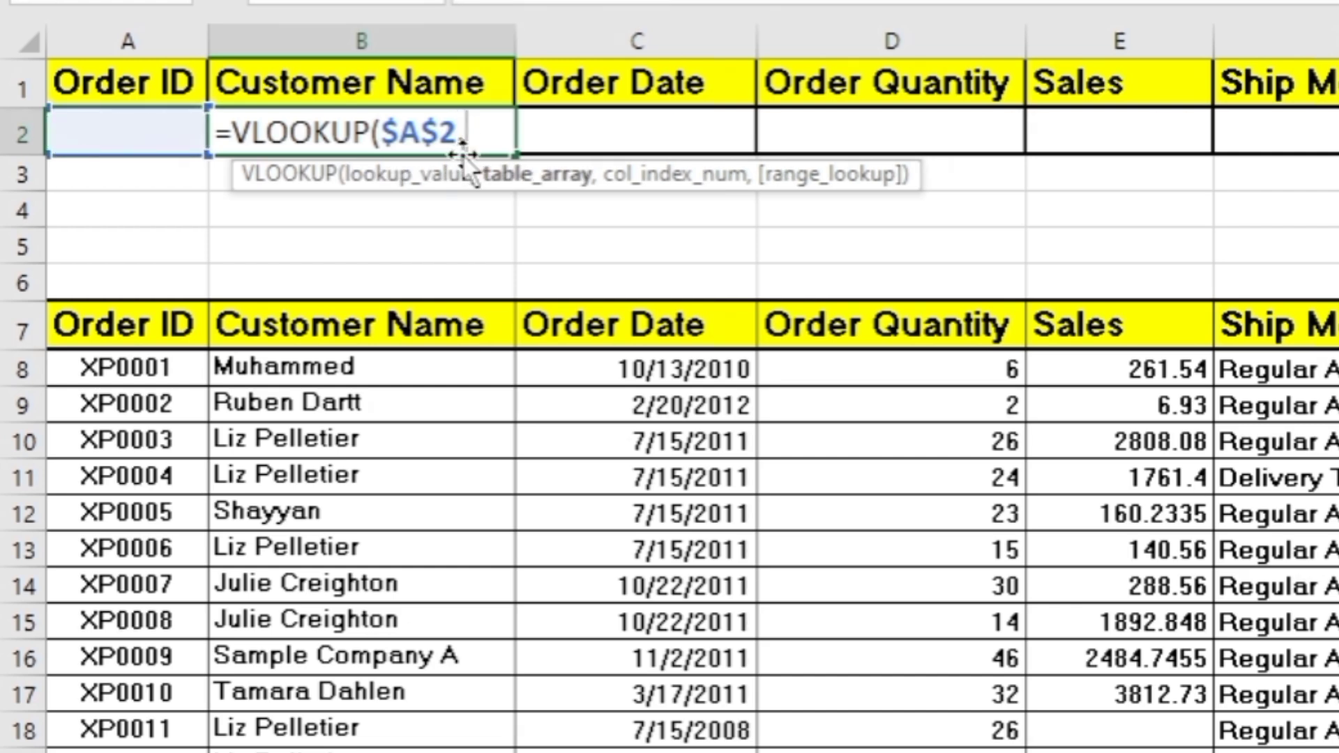
# Step: Set the VLOOKUP table array to the full order data below the headers as the absolute range $A$8:$J$1014
pyautogui.click(539, 198)
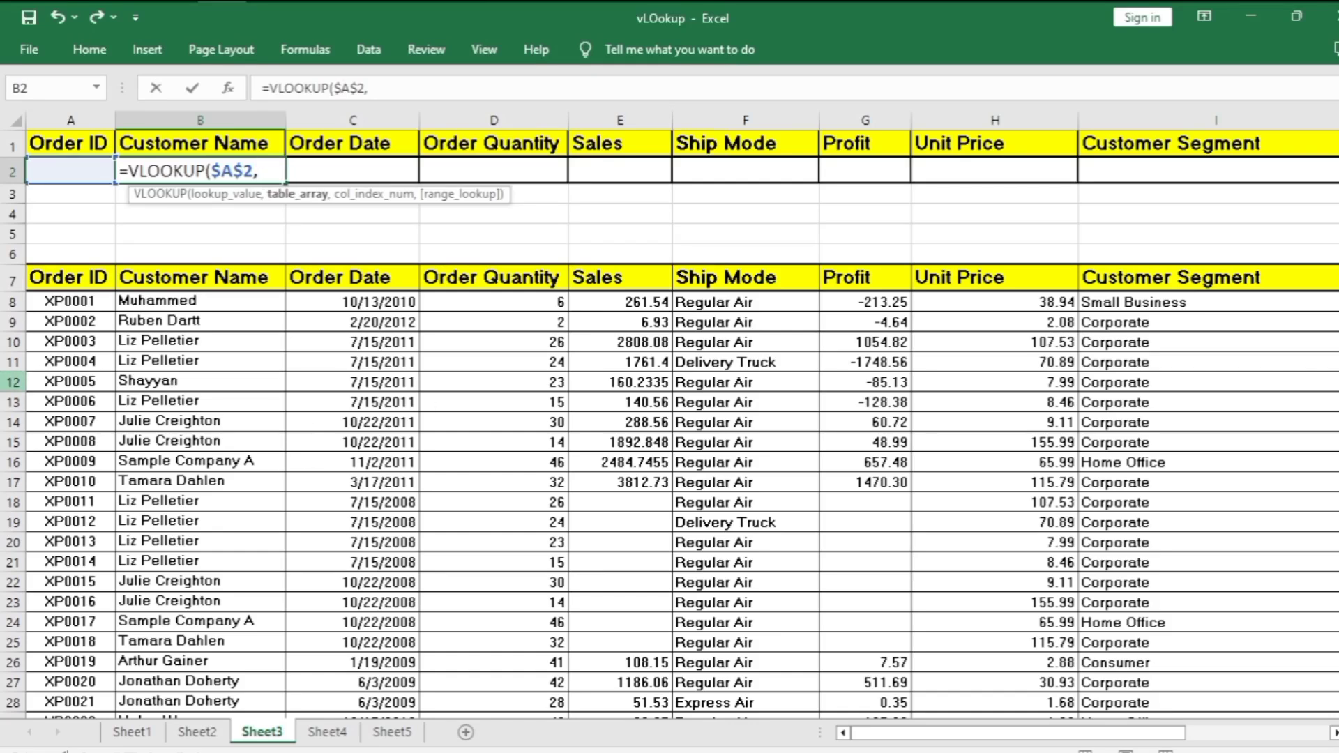
pyautogui.click(47, 300)
pyautogui.hotkey('ctrl', 'shift', 'Right')
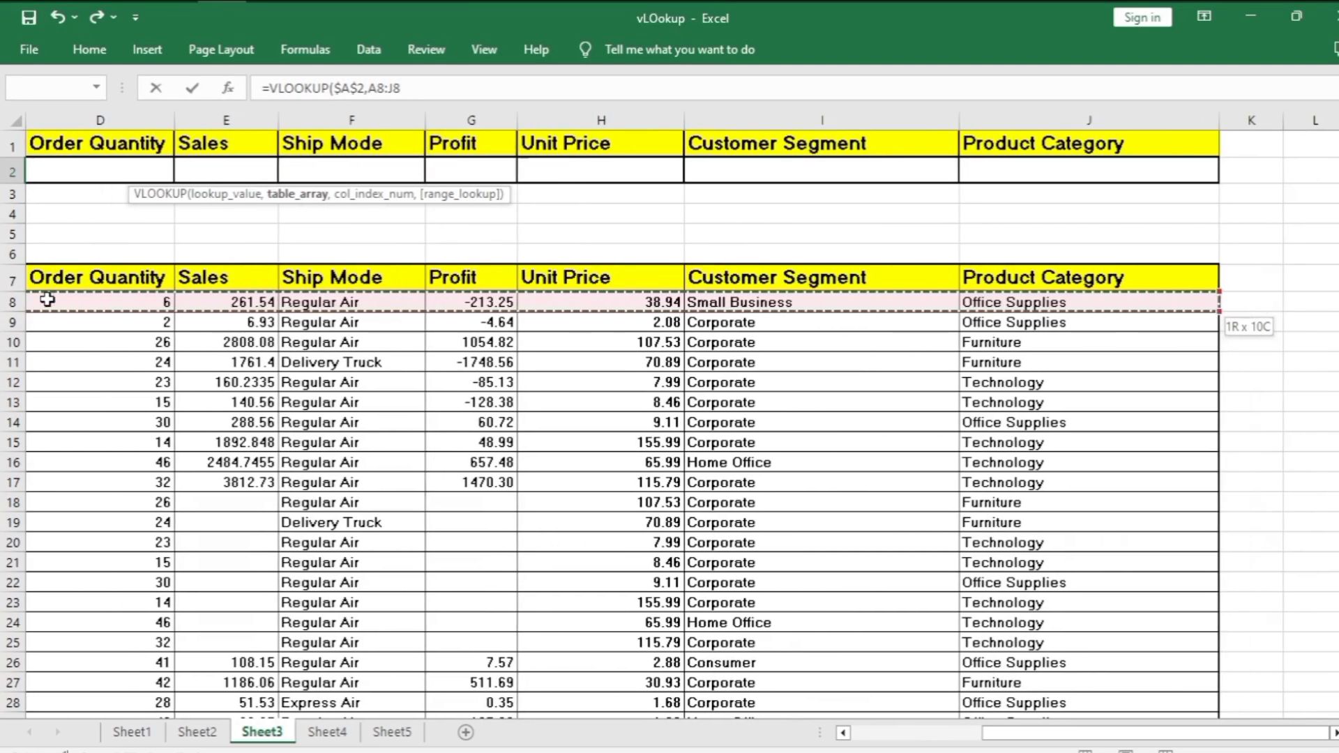
pyautogui.hotkey('ctrl', 'shift', 'Down')
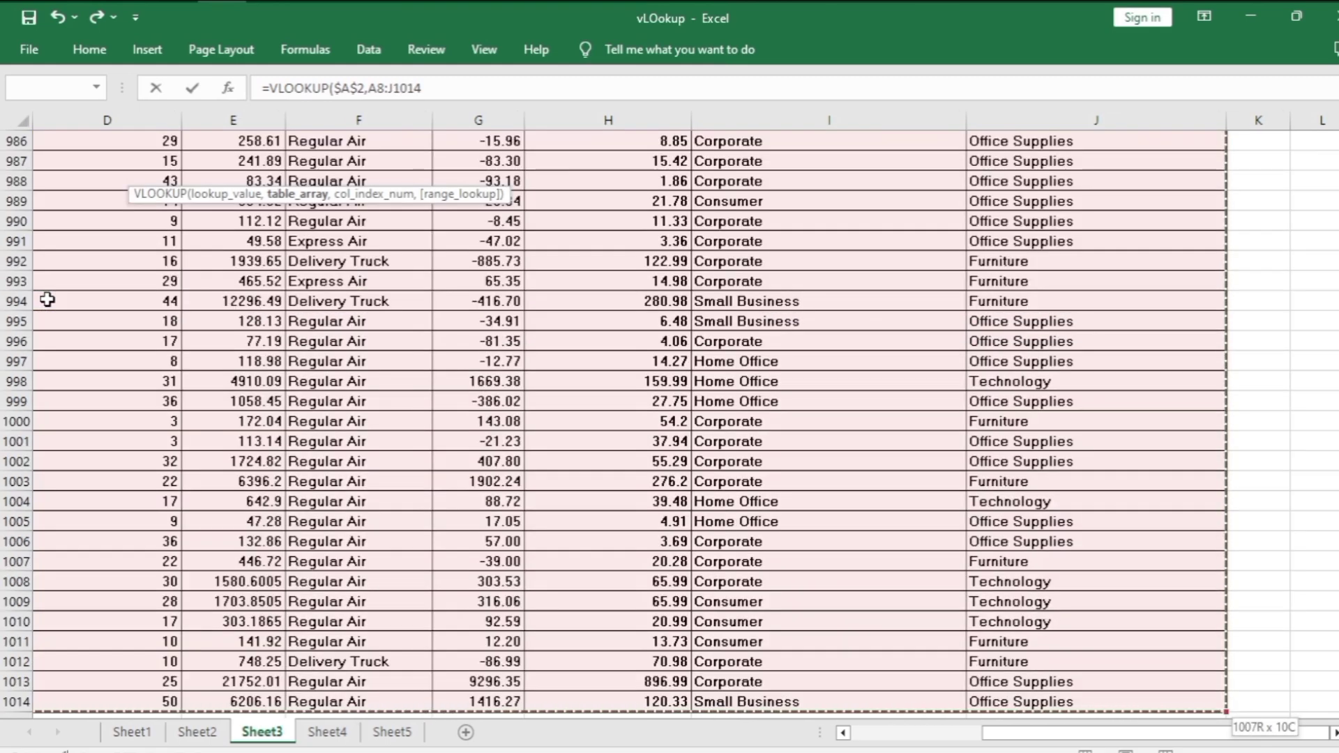
pyautogui.hotkey('ctrl', 'BackSpace')
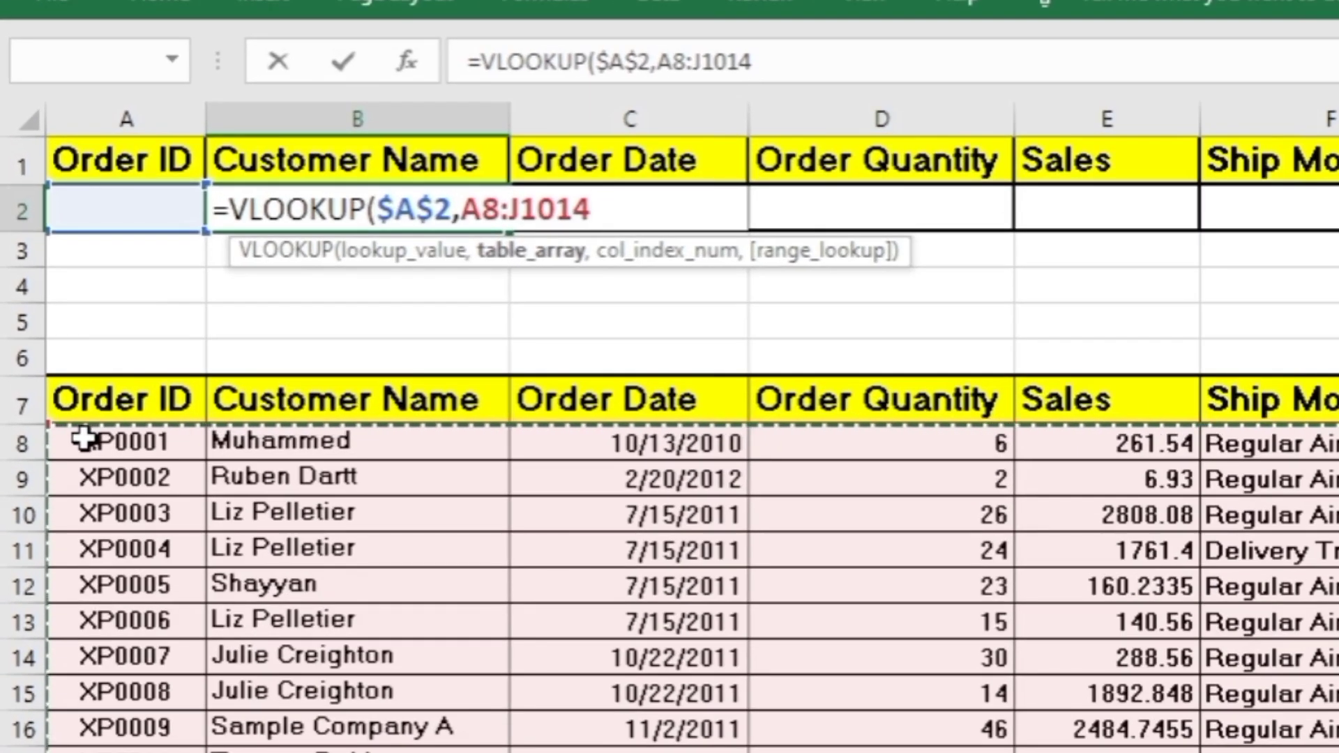
pyautogui.press('F4')
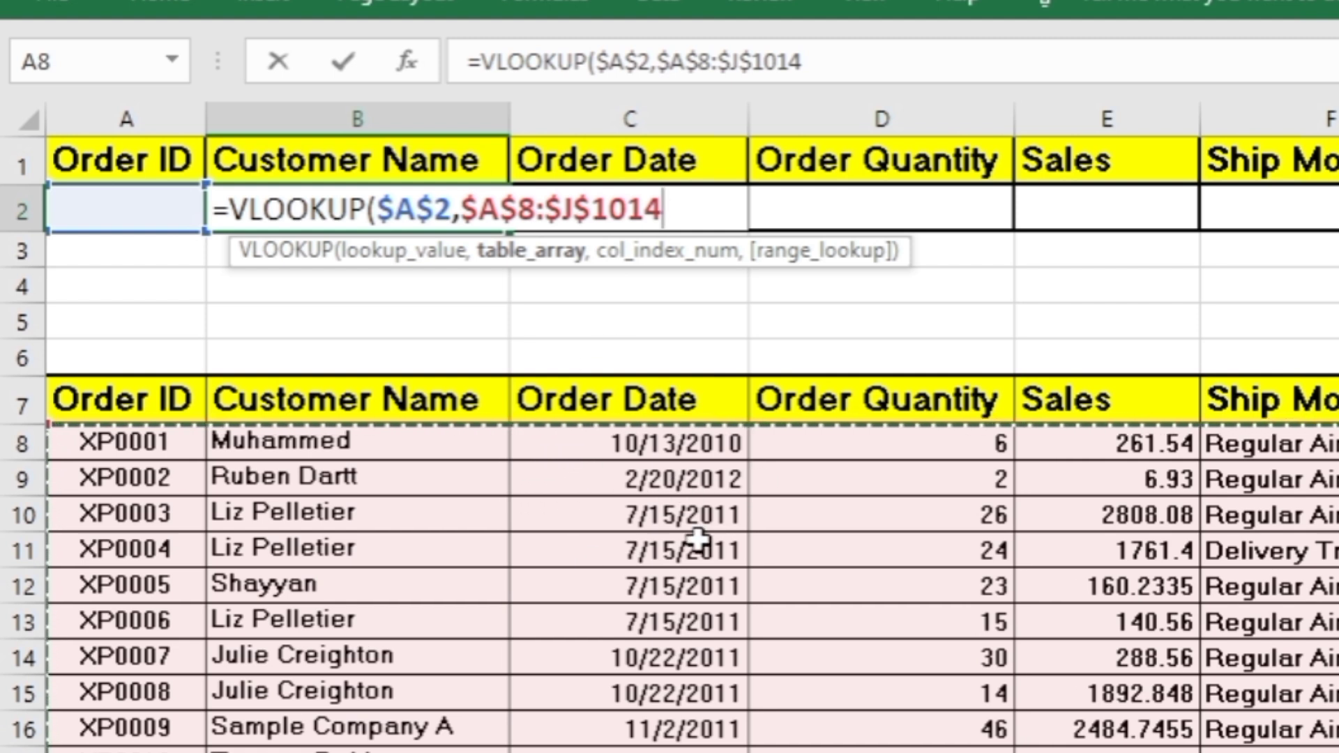
pyautogui.write(',')
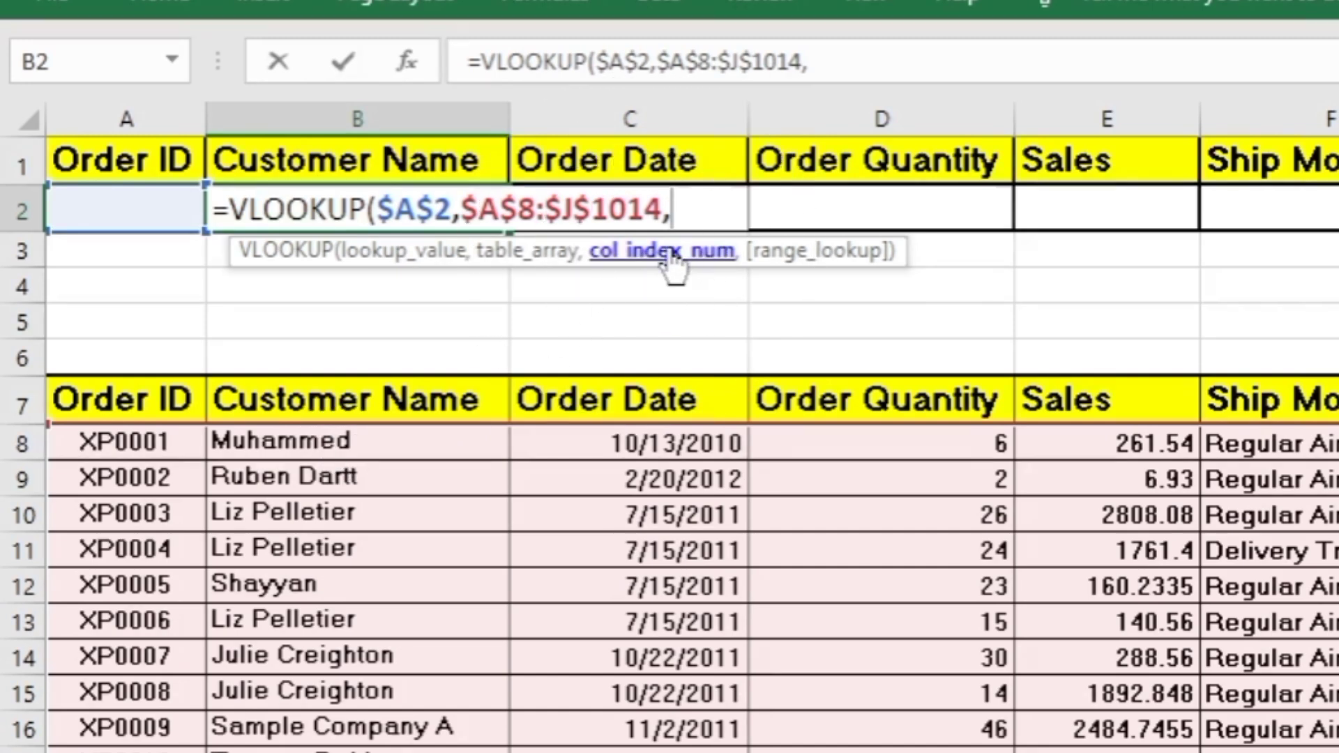
# Step: Complete the B2 formula with COLUMN() as the column index and 0 for an exact match
pyautogui.write('colum')
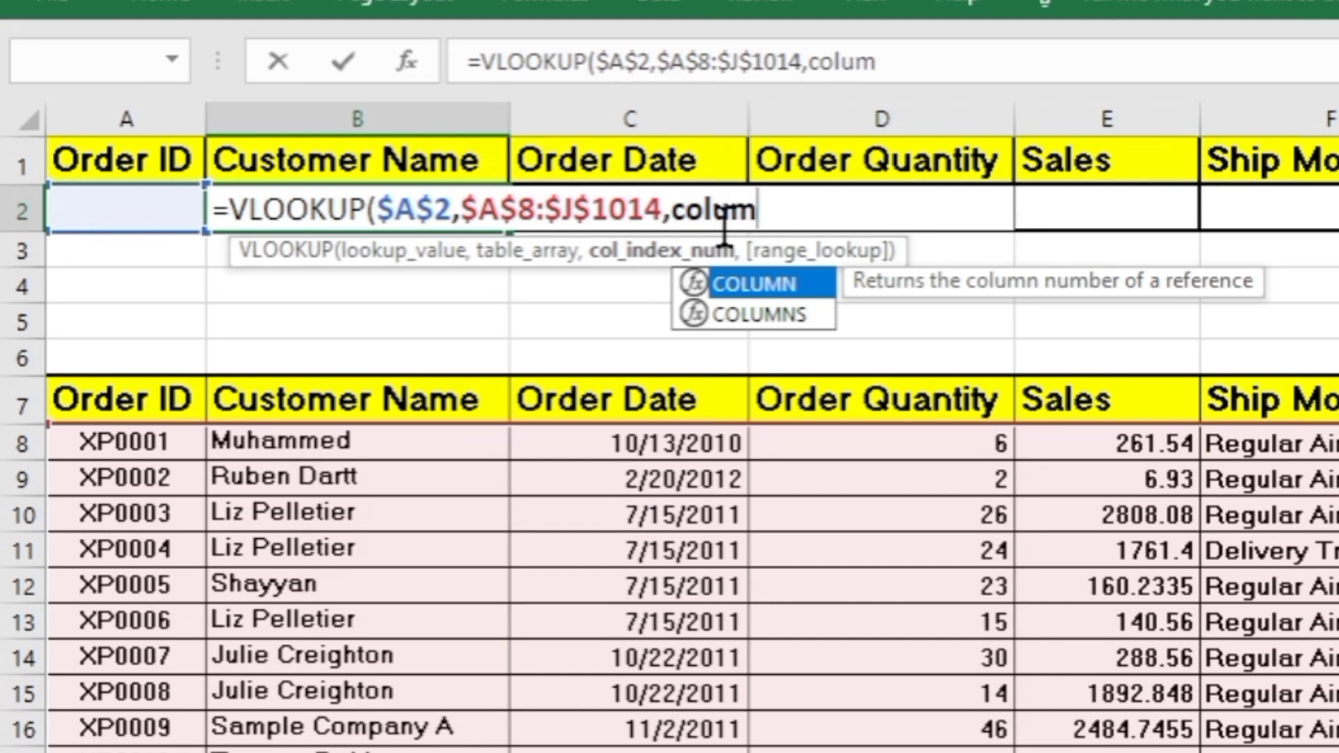
pyautogui.press('Tab')
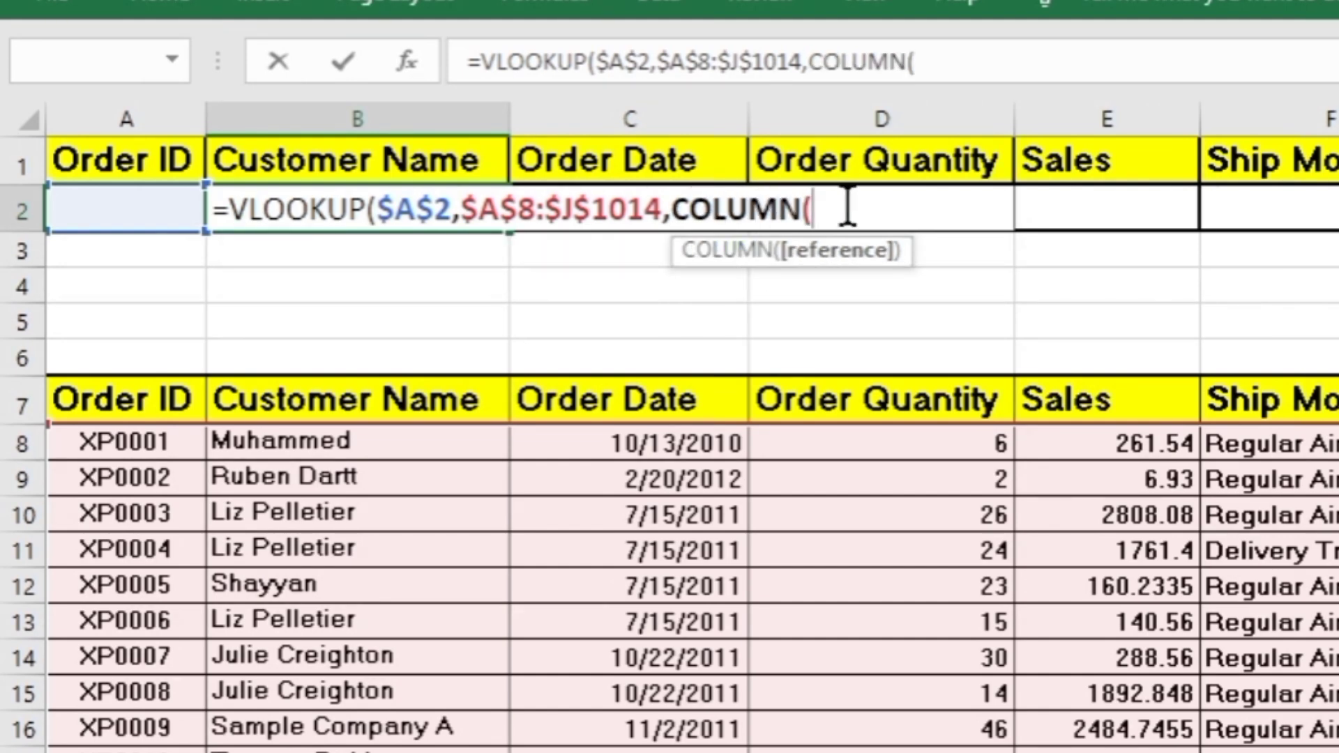
pyautogui.write('),')
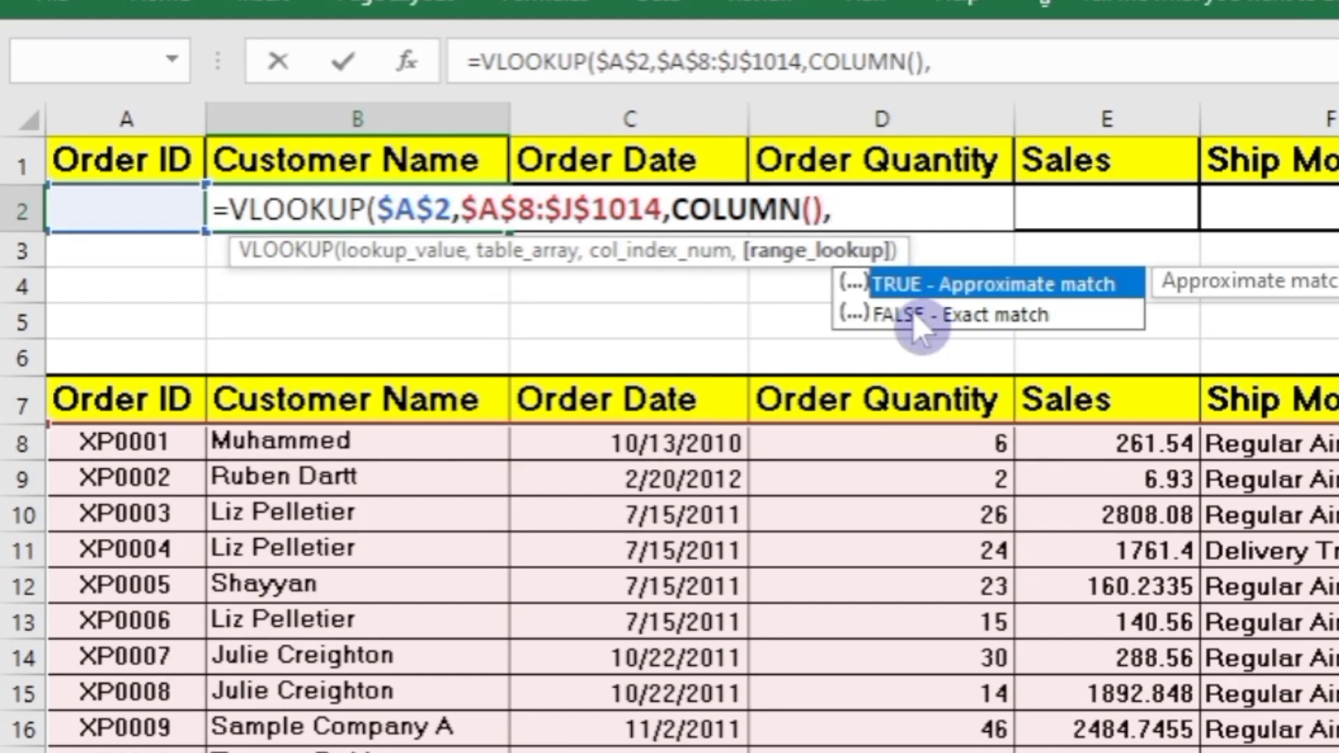
pyautogui.write('0')
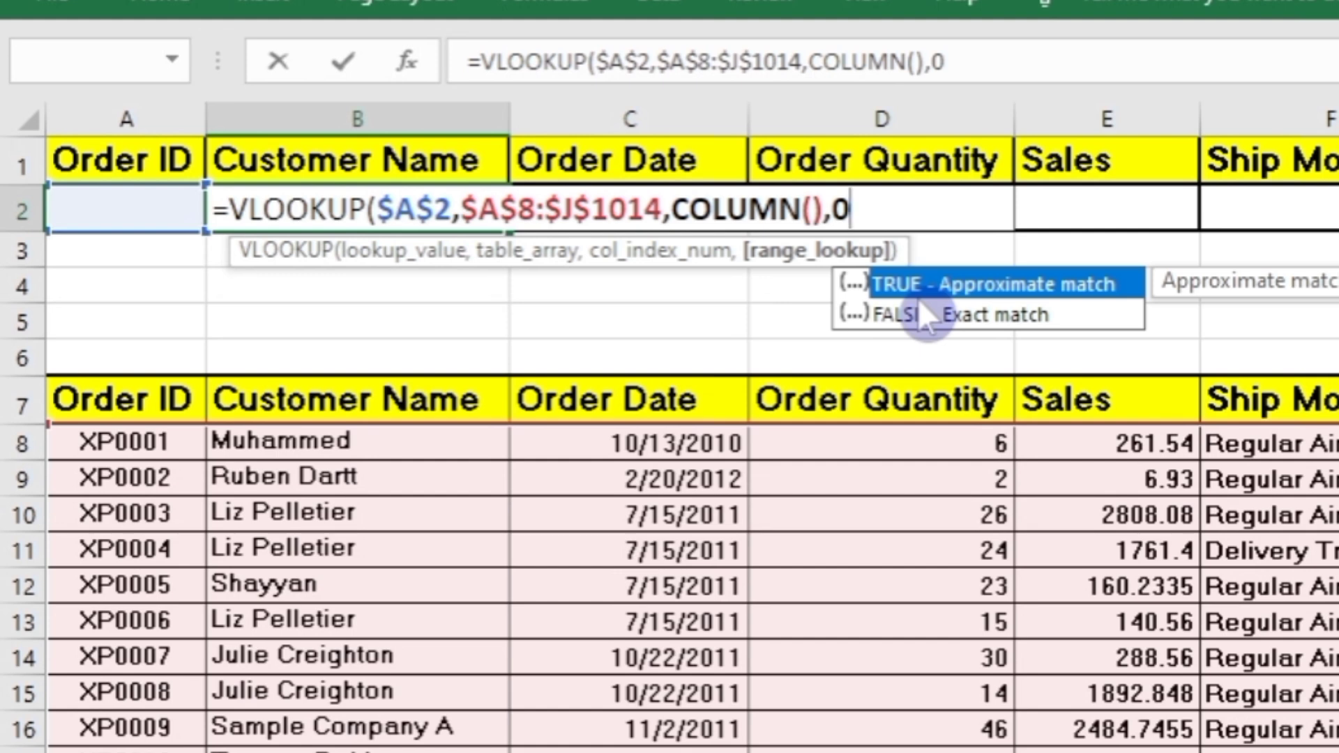
pyautogui.write(')')
pyautogui.press('Return')
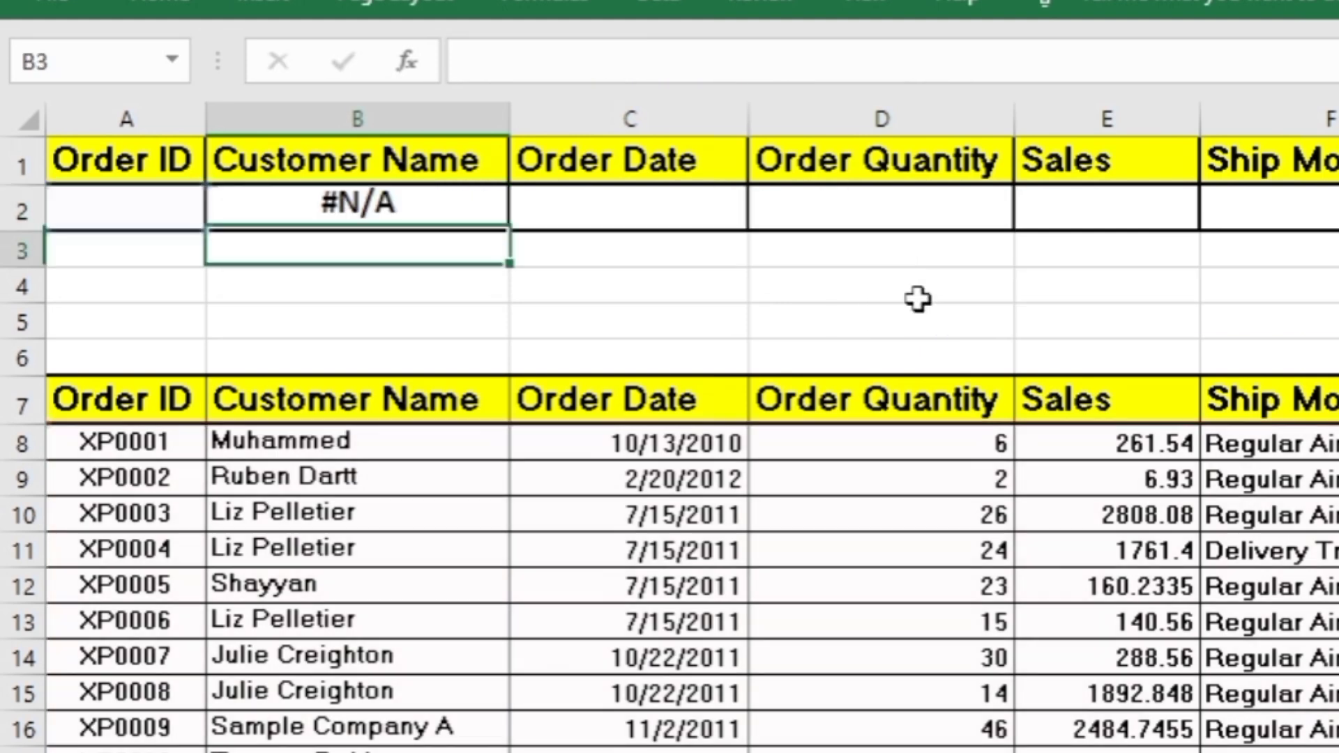
# Step: Enter the Order ID of the order in row 12 into the lookup cell A2
pyautogui.click(89, 208)
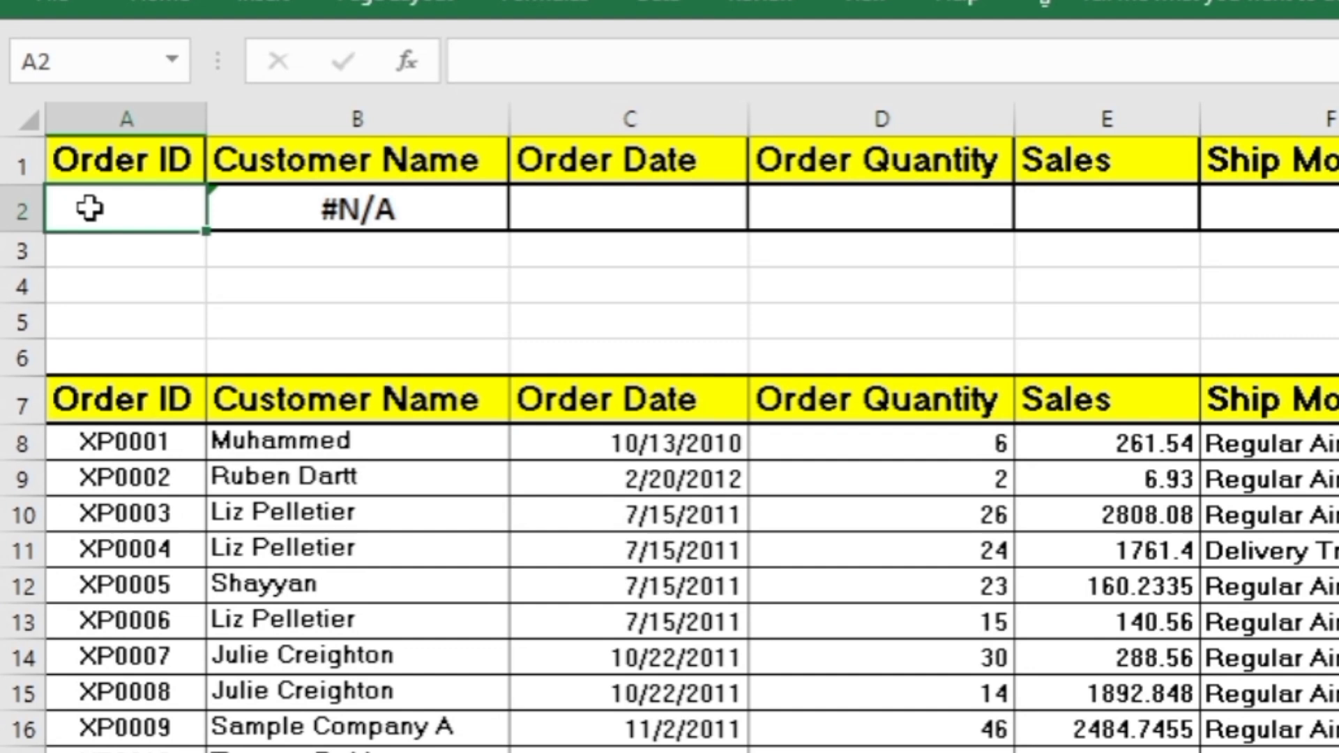
pyautogui.write('Xp0005')
pyautogui.press('Return')
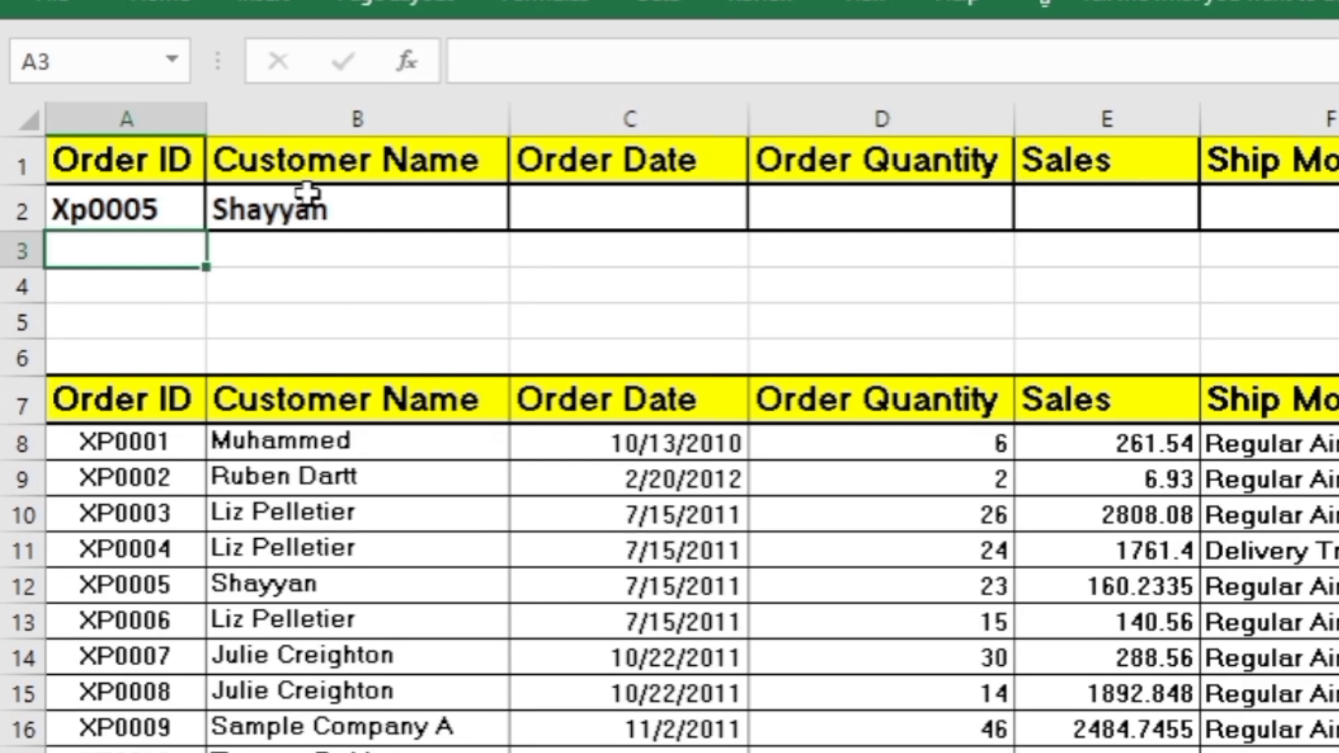
# Step: Fill the B2 lookup formula across row 2 through the Product Category cell J2
pyautogui.click(371, 222)
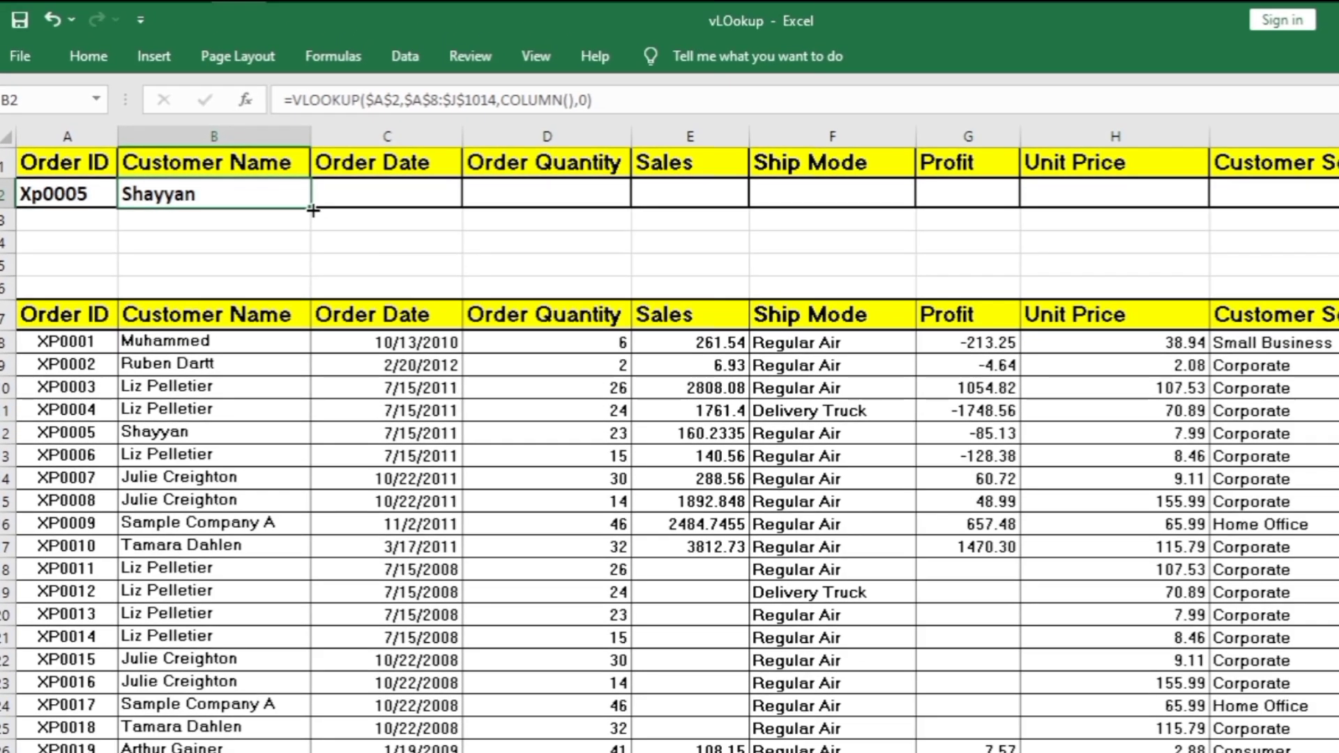
pyautogui.moveTo(313, 211)
pyautogui.mouseDown()
pyautogui.moveTo(714, 192)
pyautogui.moveTo(1336, 191)
pyautogui.mouseUp()
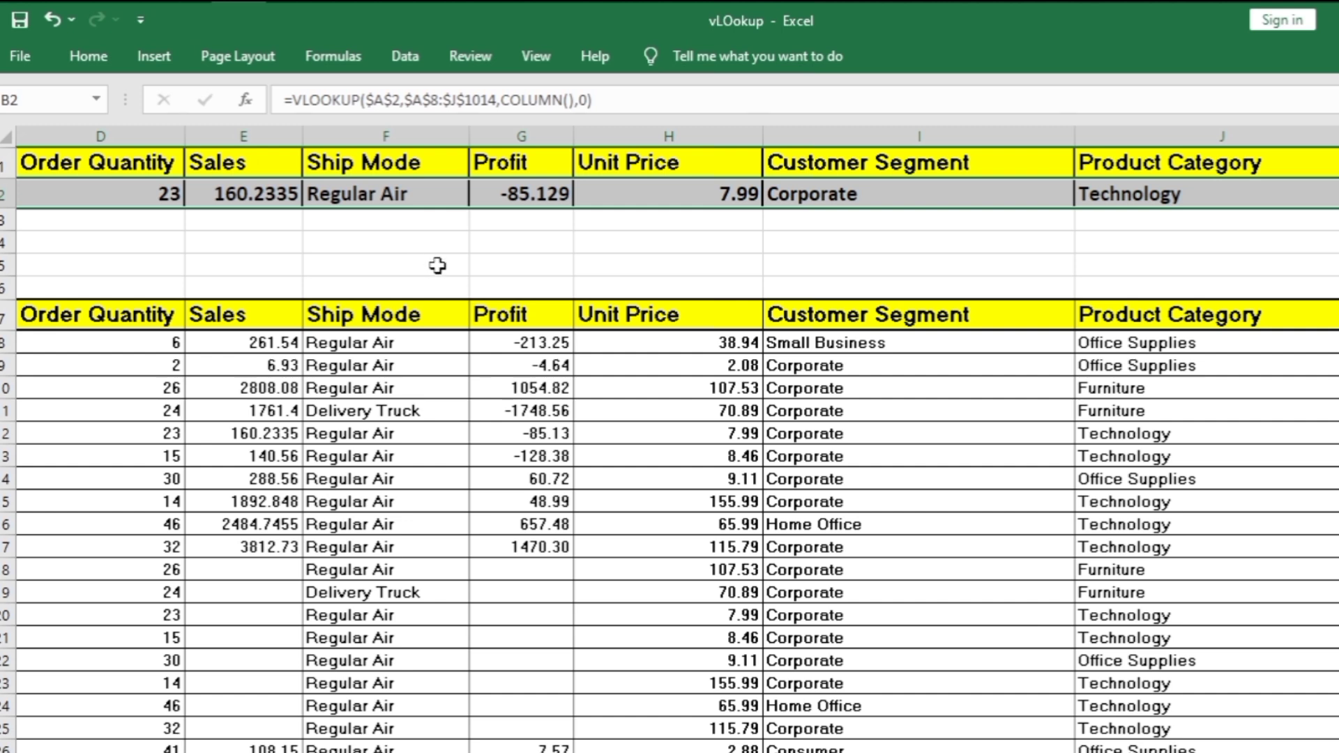
pyautogui.hscroll(-3, 437, 265)
pyautogui.click(221, 215)
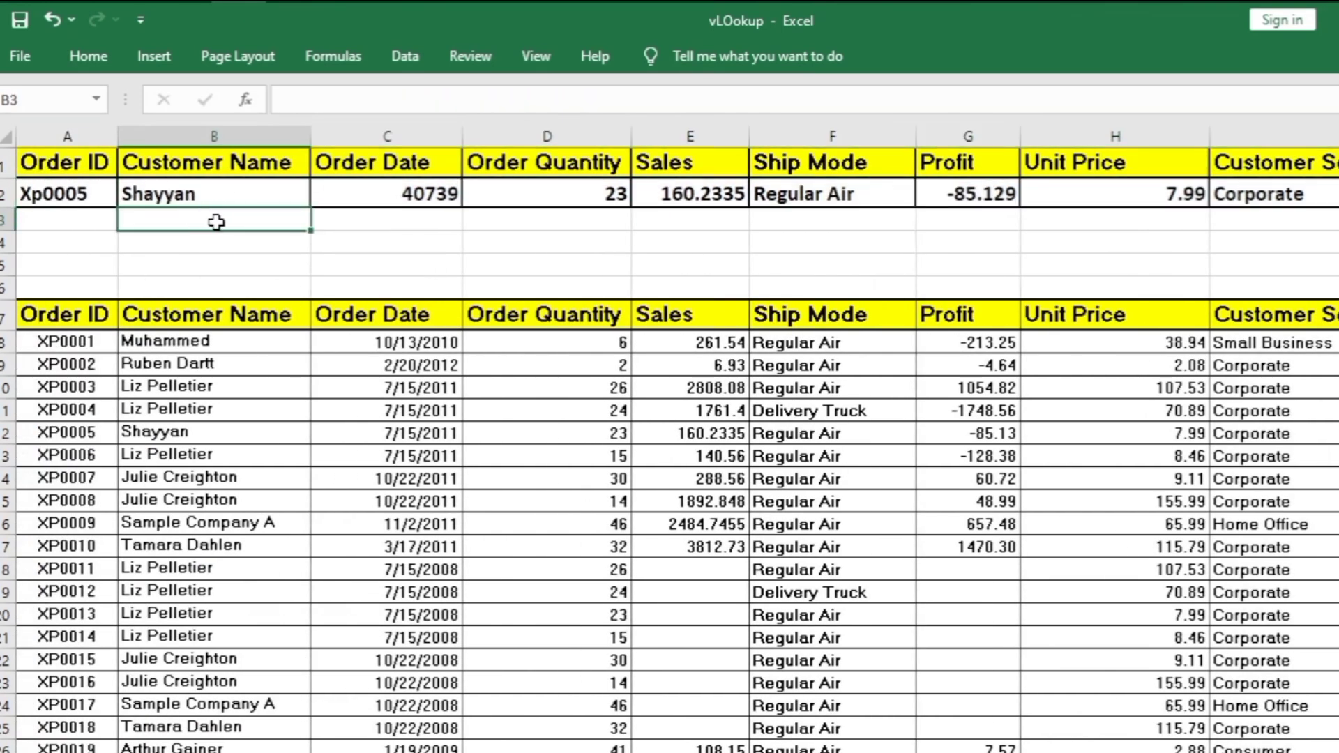
# Step: Review the lookup formula in B2 and compare it with the Customer Name column of the source table
pyautogui.click(214, 194)
pyautogui.doubleClick(215, 194)
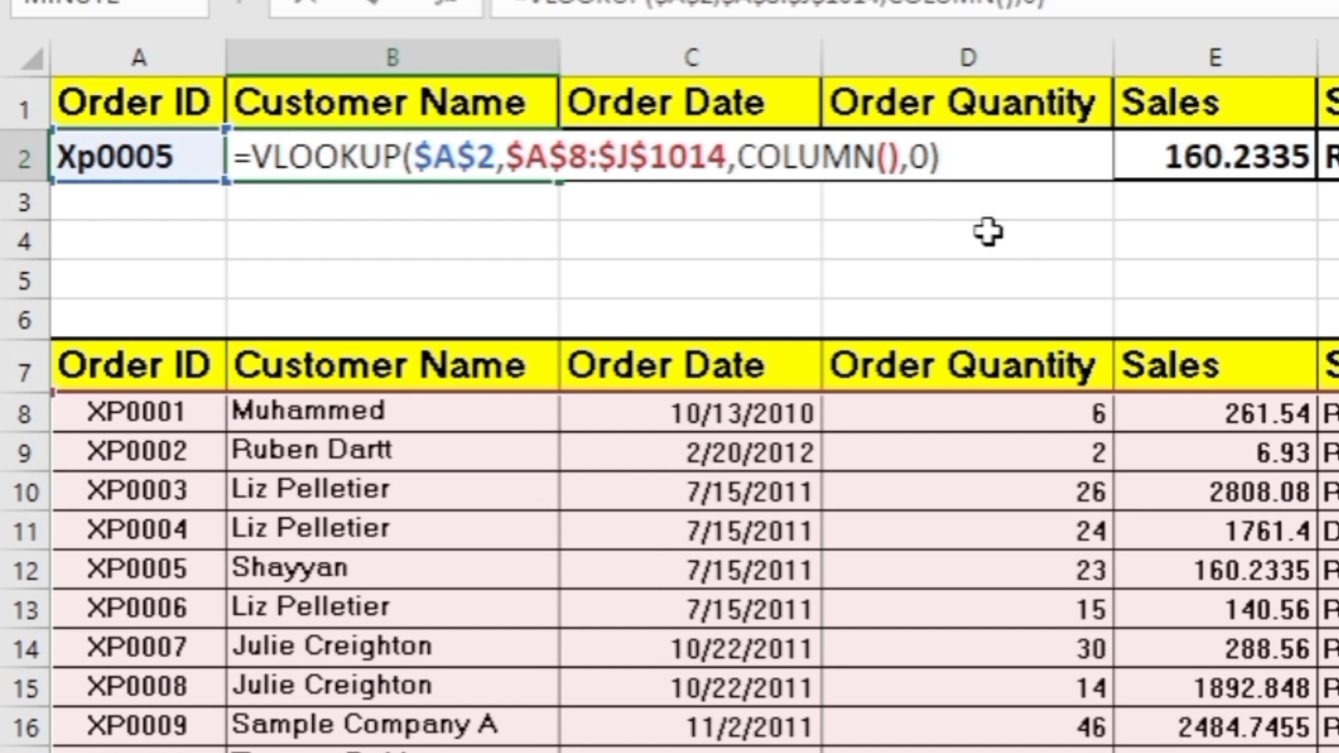
pyautogui.press('Return')
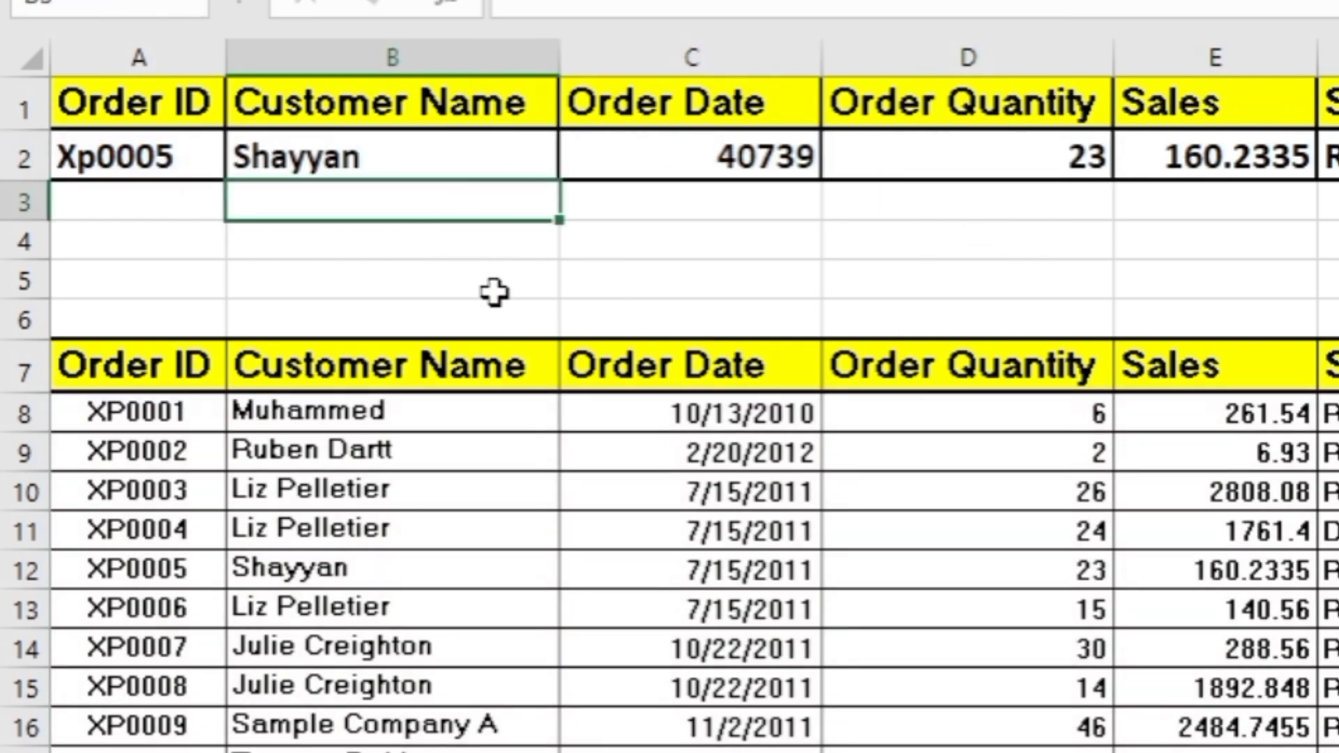
pyautogui.click(362, 368)
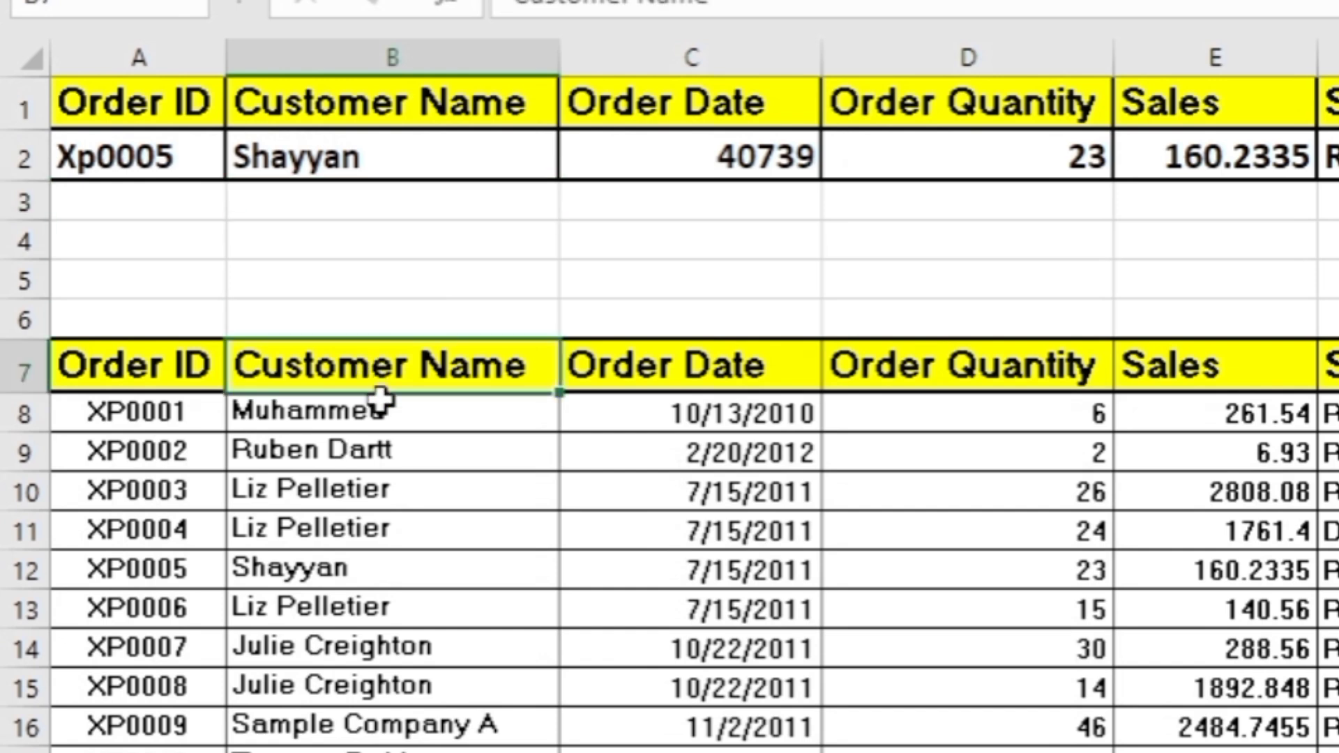
pyautogui.click(434, 174)
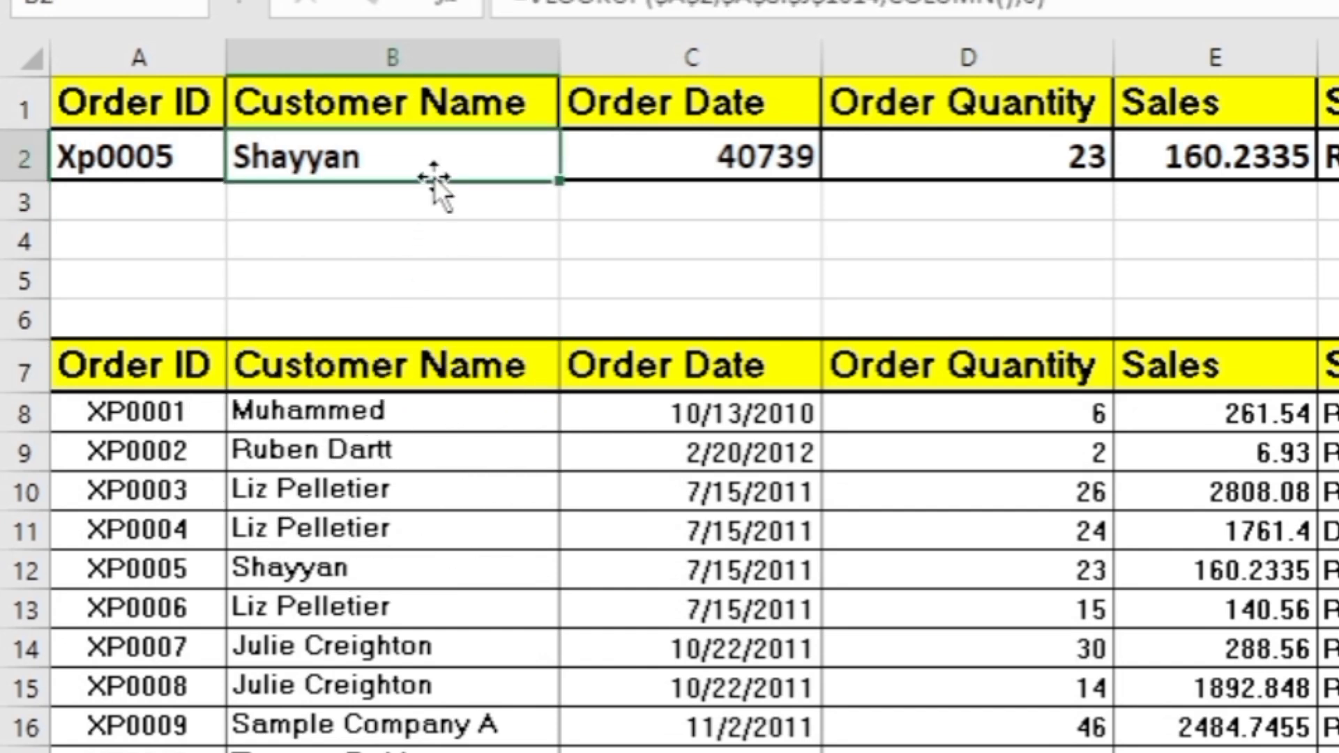
# Step: Evaluate the COLUMN() part inside the B2 formula, commit it with the column index {2}, and inspect the stored formula
pyautogui.doubleClick(434, 177)
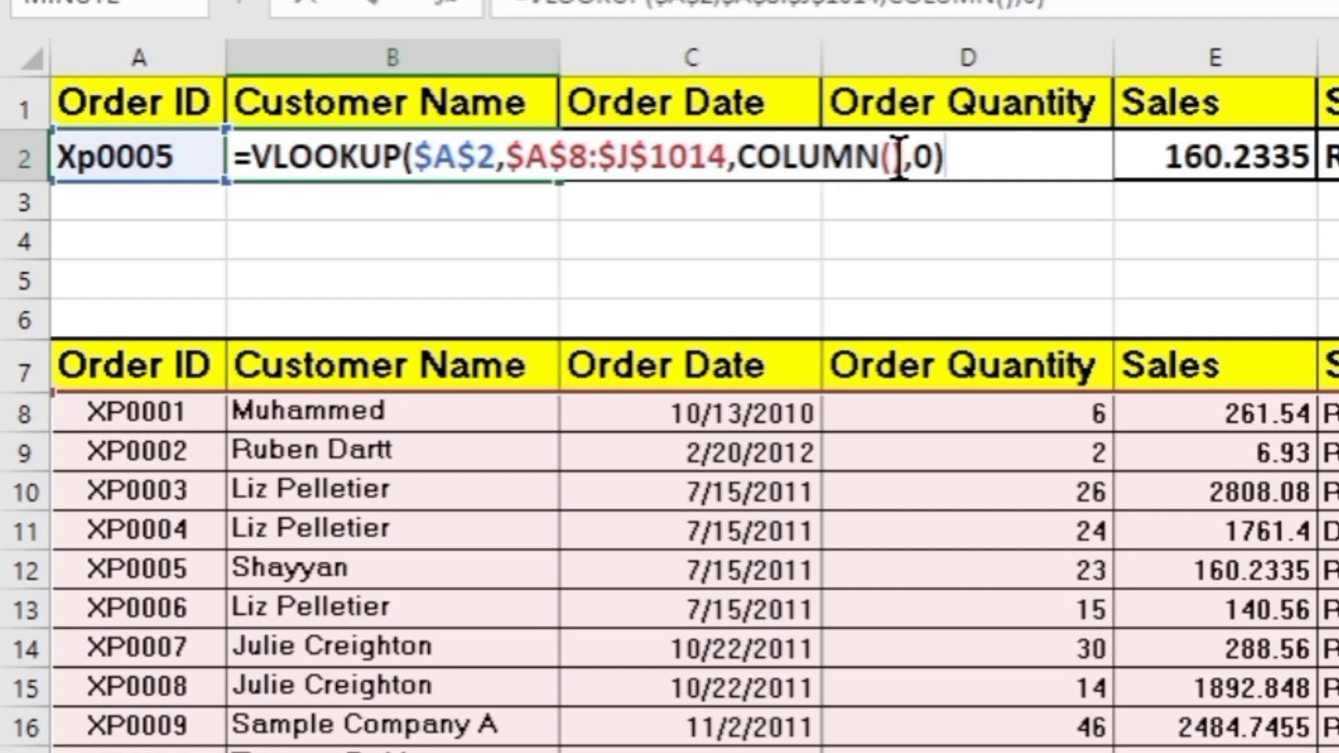
pyautogui.moveTo(895, 167); pyautogui.dragTo(741, 178)
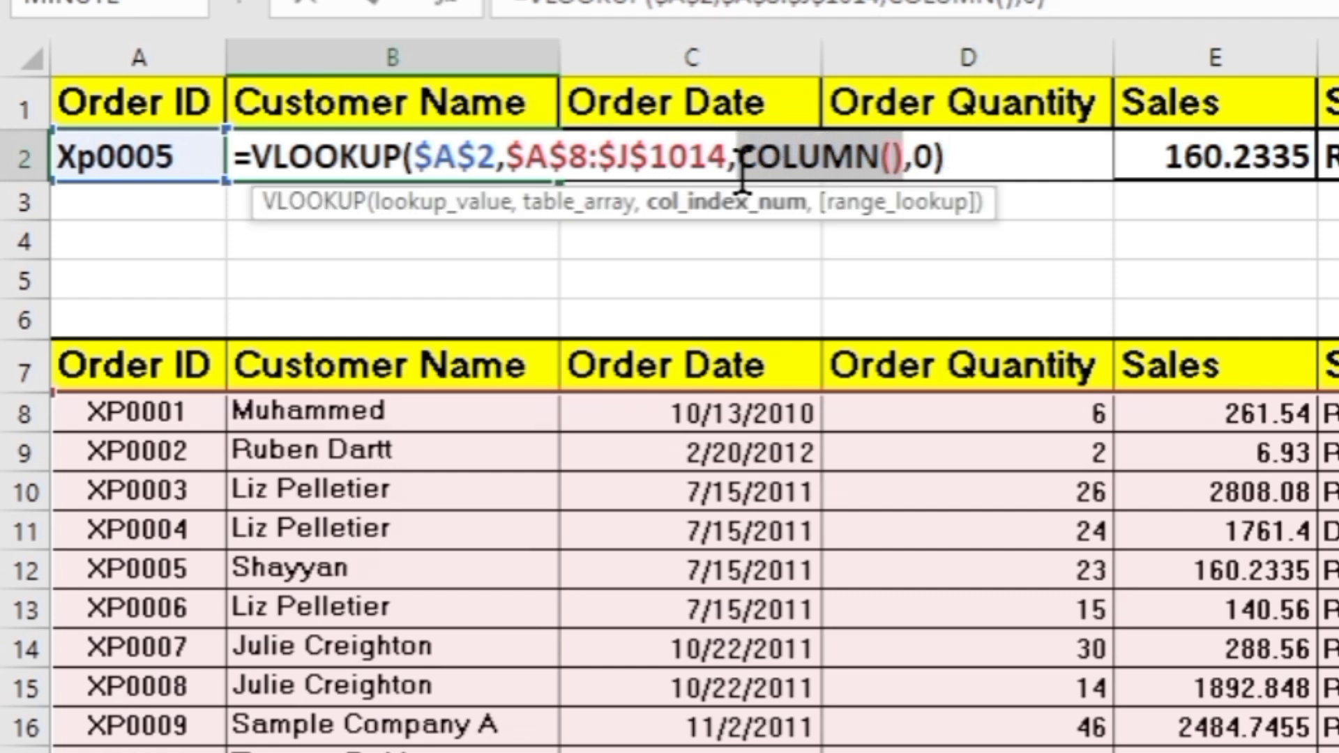
pyautogui.press('F9')
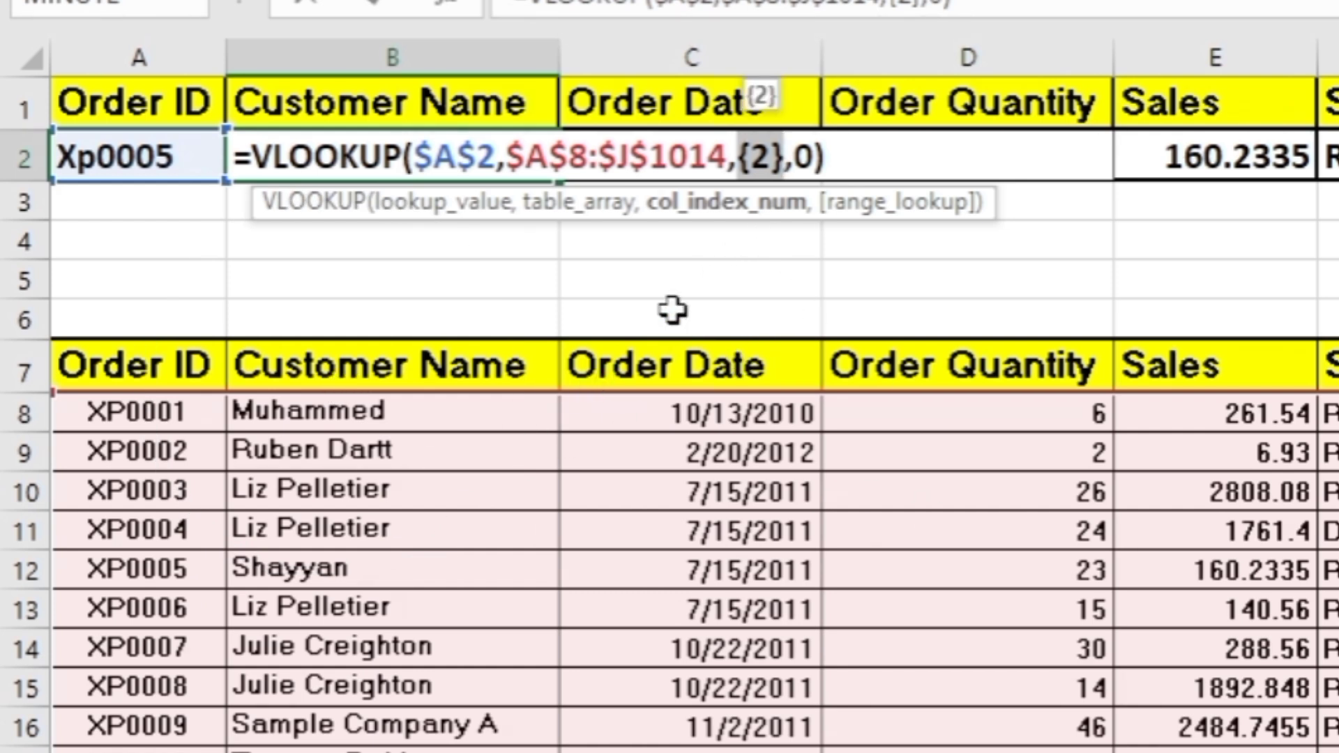
pyautogui.press('Return')
pyautogui.click(439, 272)
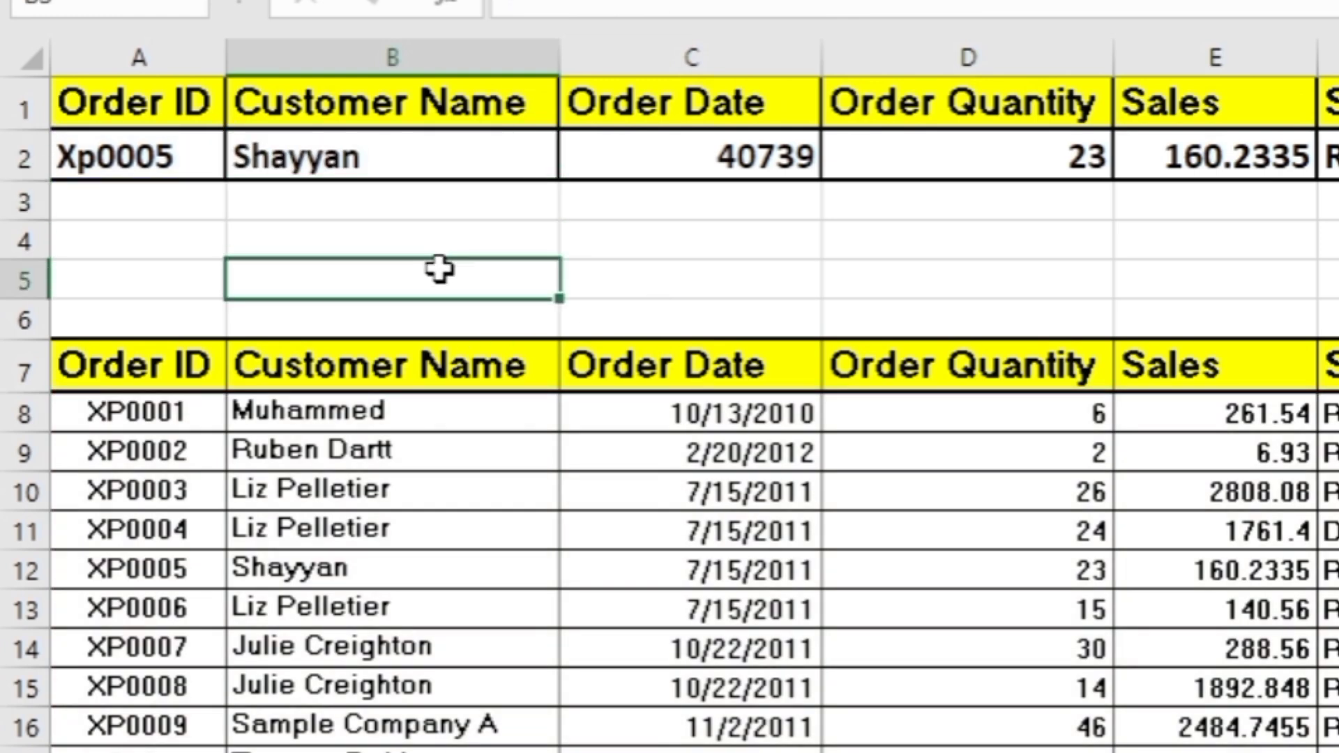
pyautogui.click(376, 162)
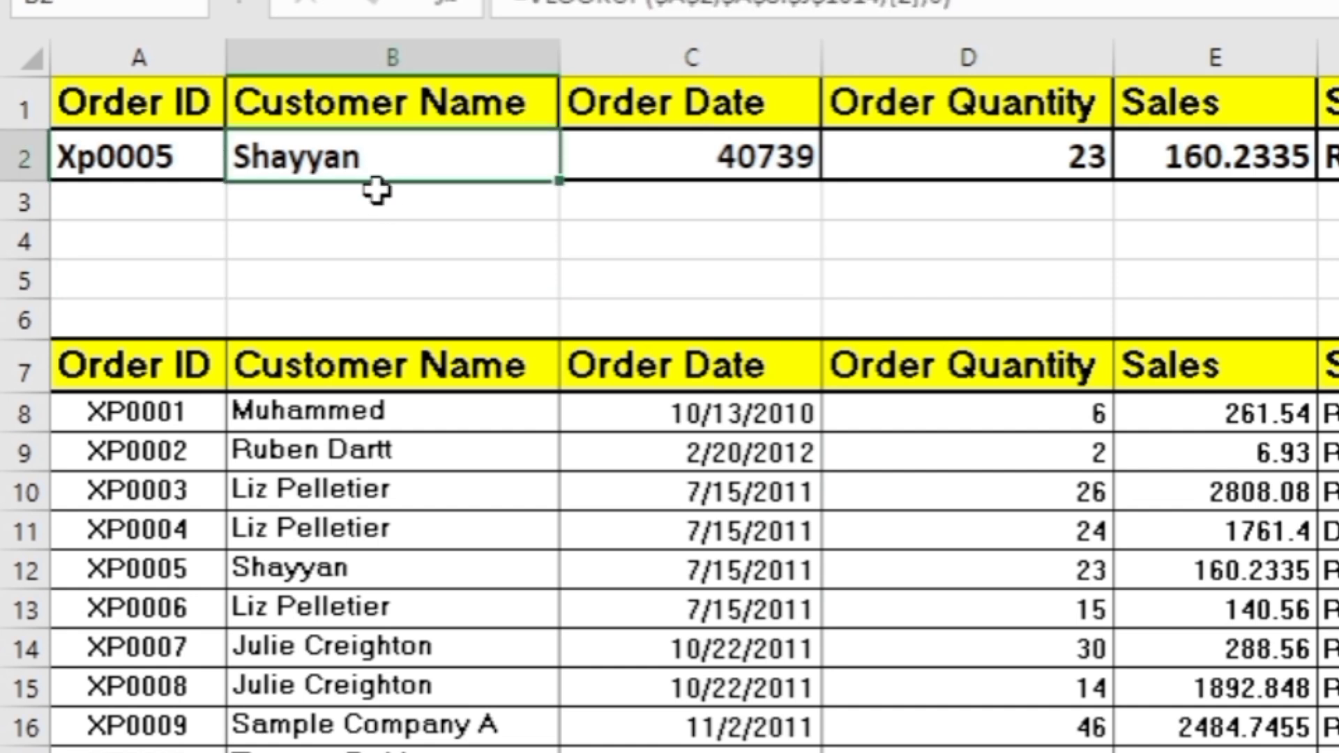
pyautogui.click(380, 212)
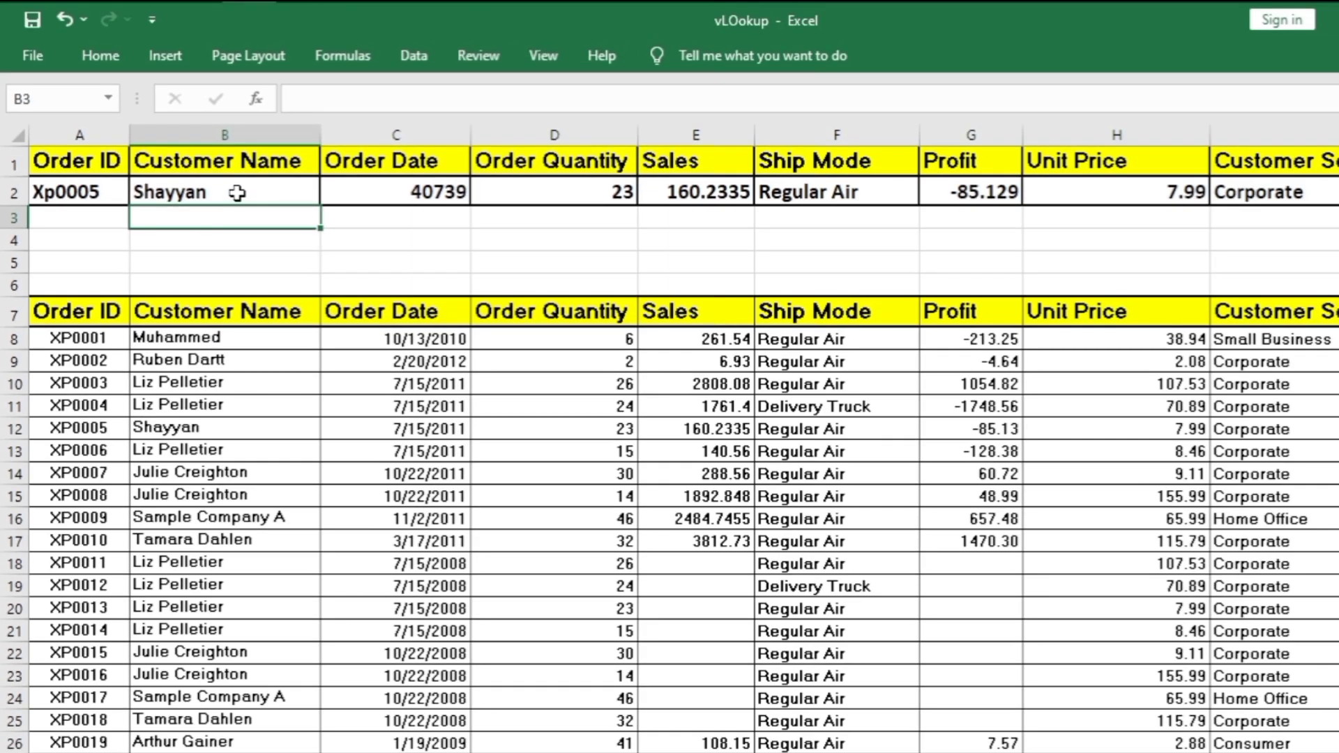
pyautogui.click(307, 180)
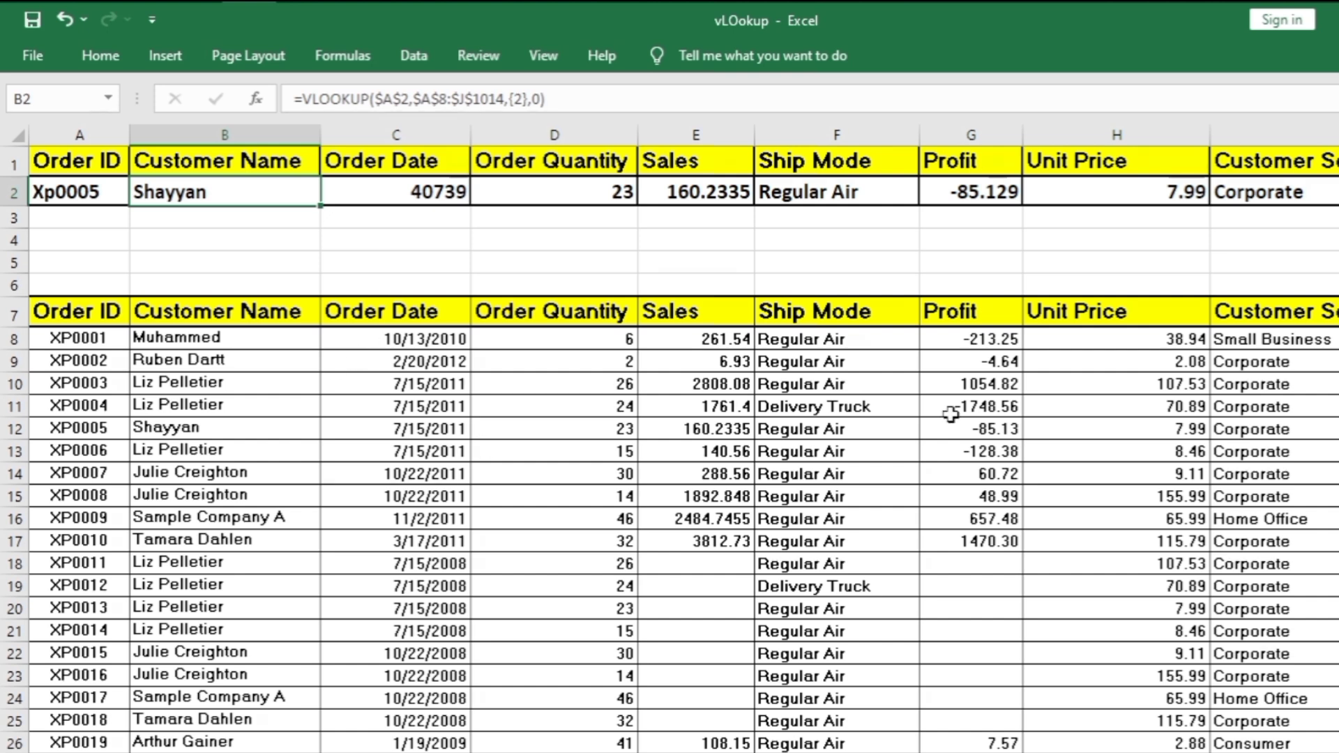
pyautogui.moveTo(663, 368); pyautogui.dragTo(687, 541)
pyautogui.click(501, 536)
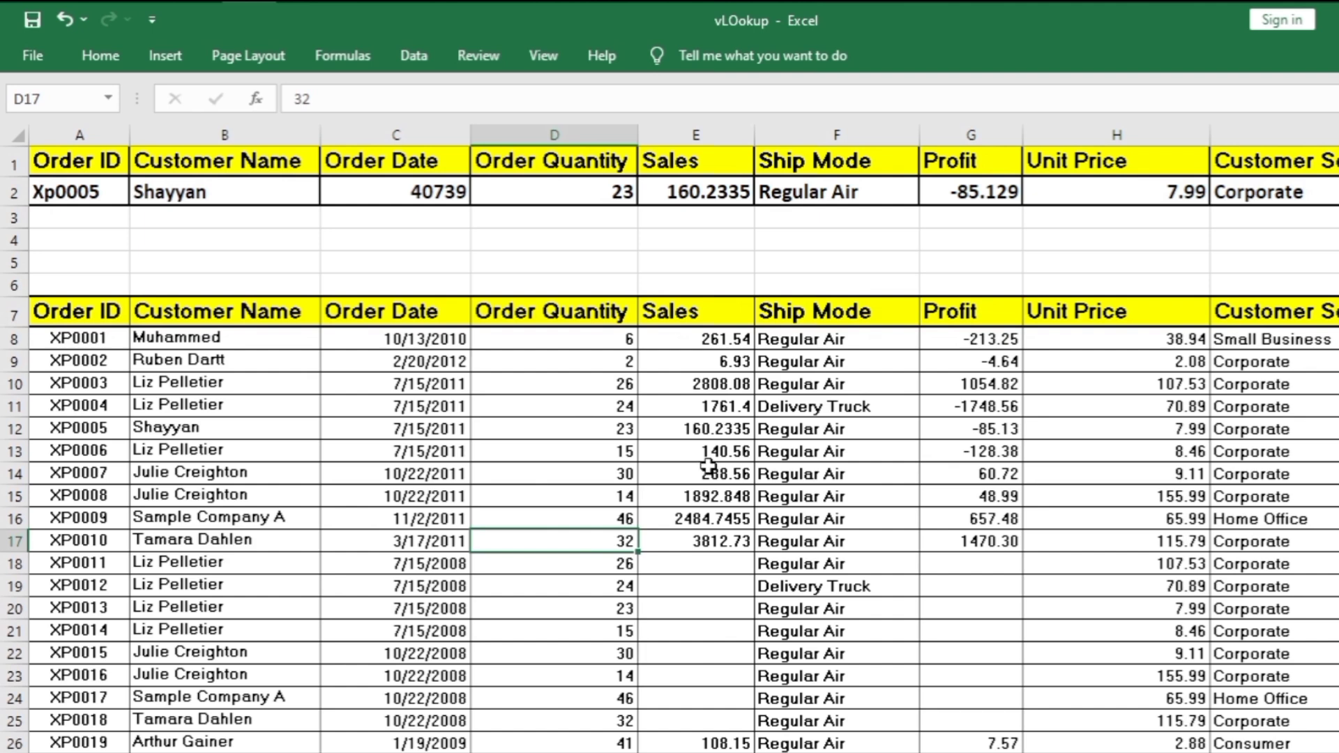
# Step: Switch to Sheet4 and examine the mark sheet's Percentage and empty Grade columns against the grading table
pyautogui.press('ctrl')
pyautogui.scroll(-3, 661, 370)
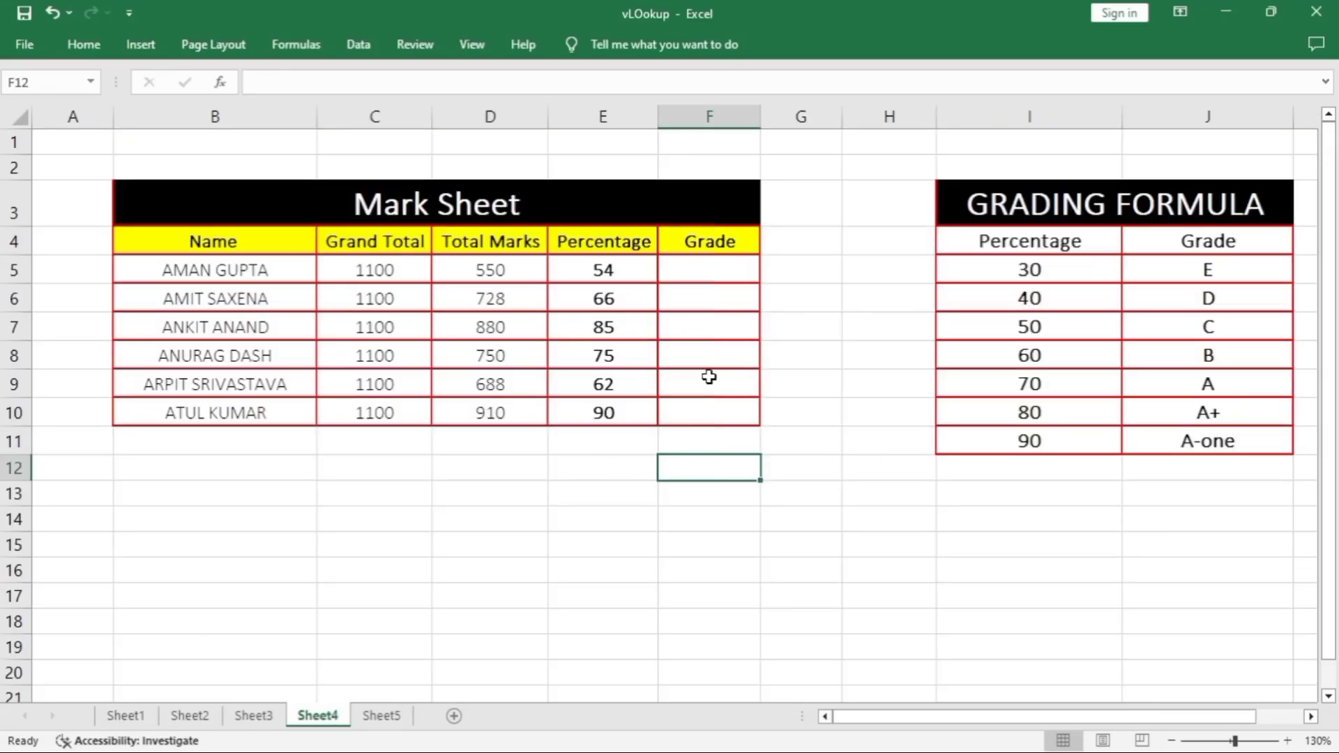
pyautogui.click(607, 244)
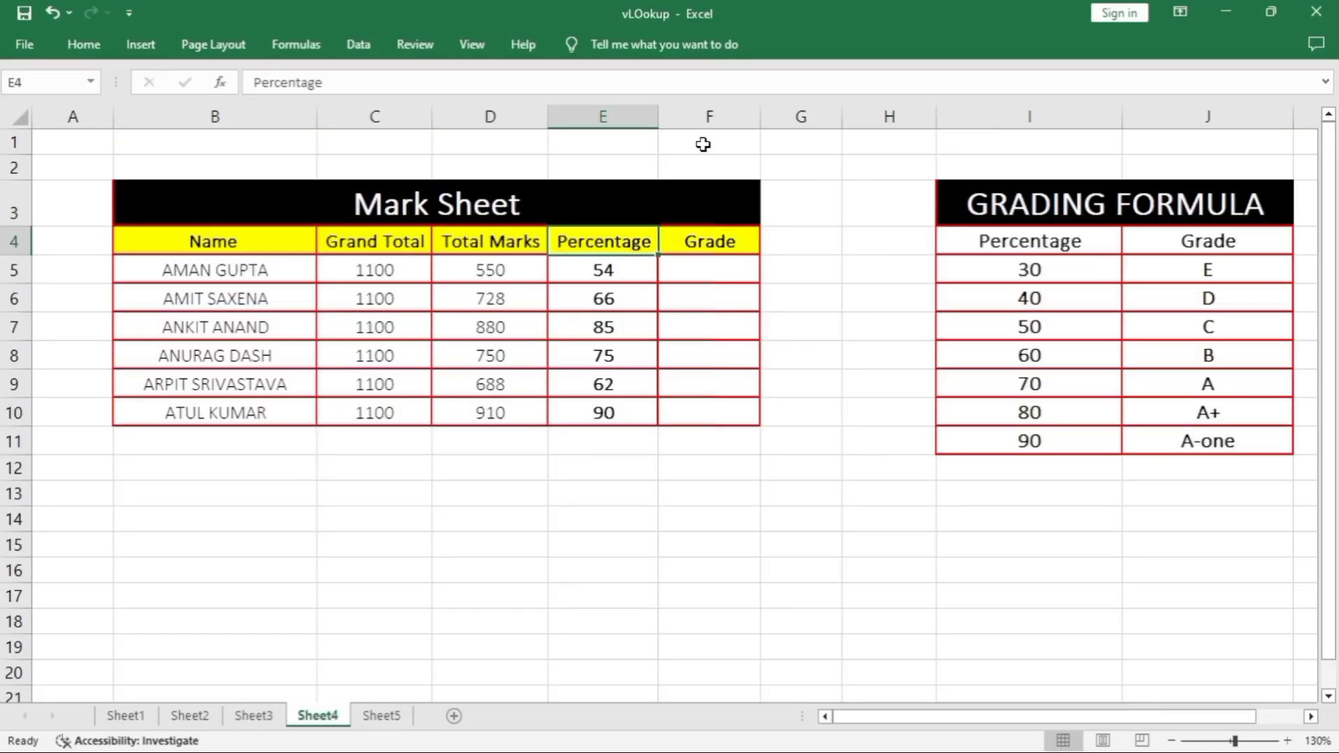
pyautogui.click(722, 305)
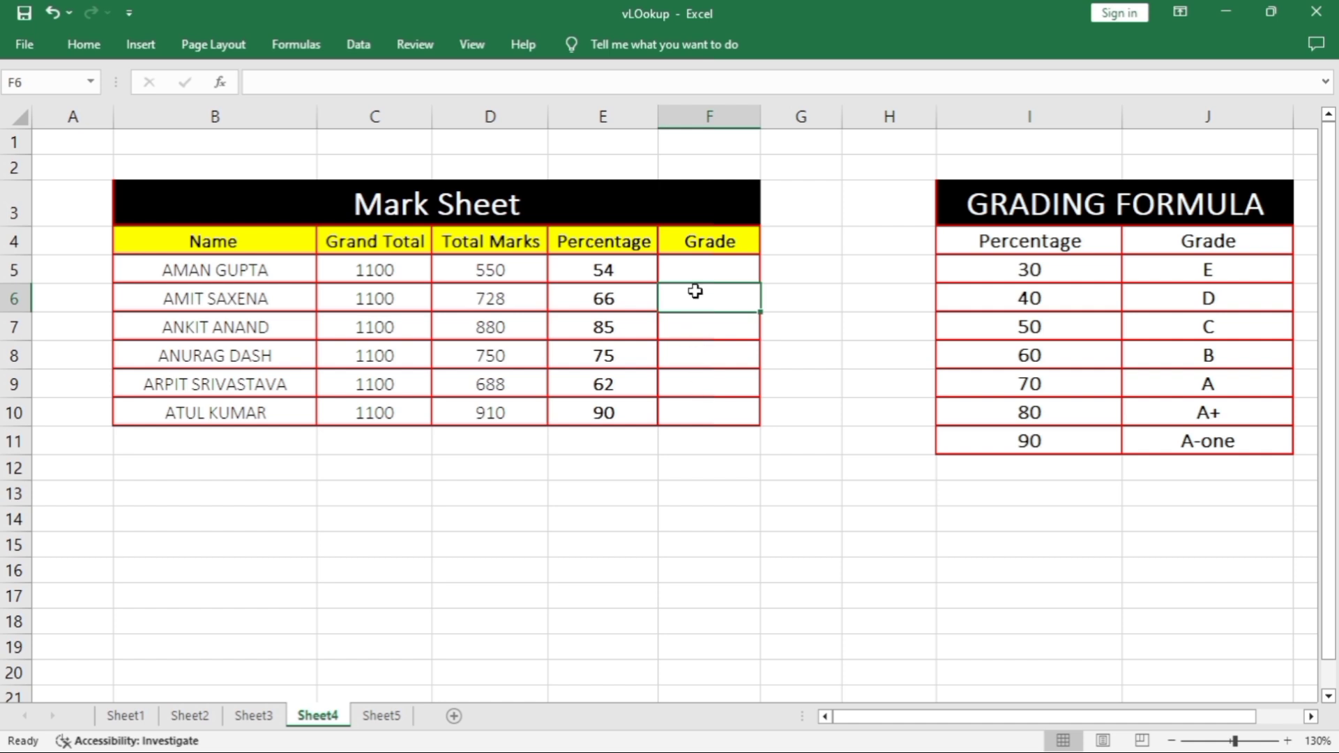
pyautogui.moveTo(694, 277); pyautogui.dragTo(688, 413)
pyautogui.click(778, 346)
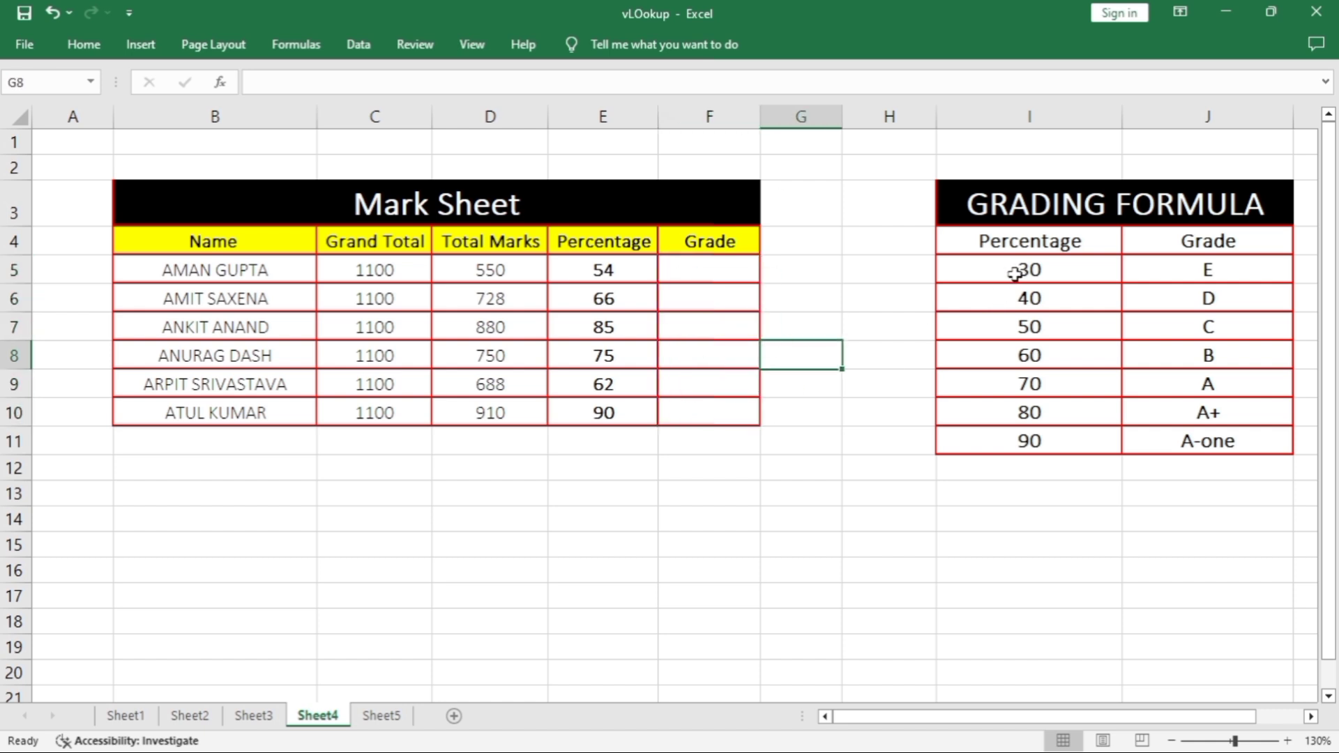
pyautogui.click(731, 279)
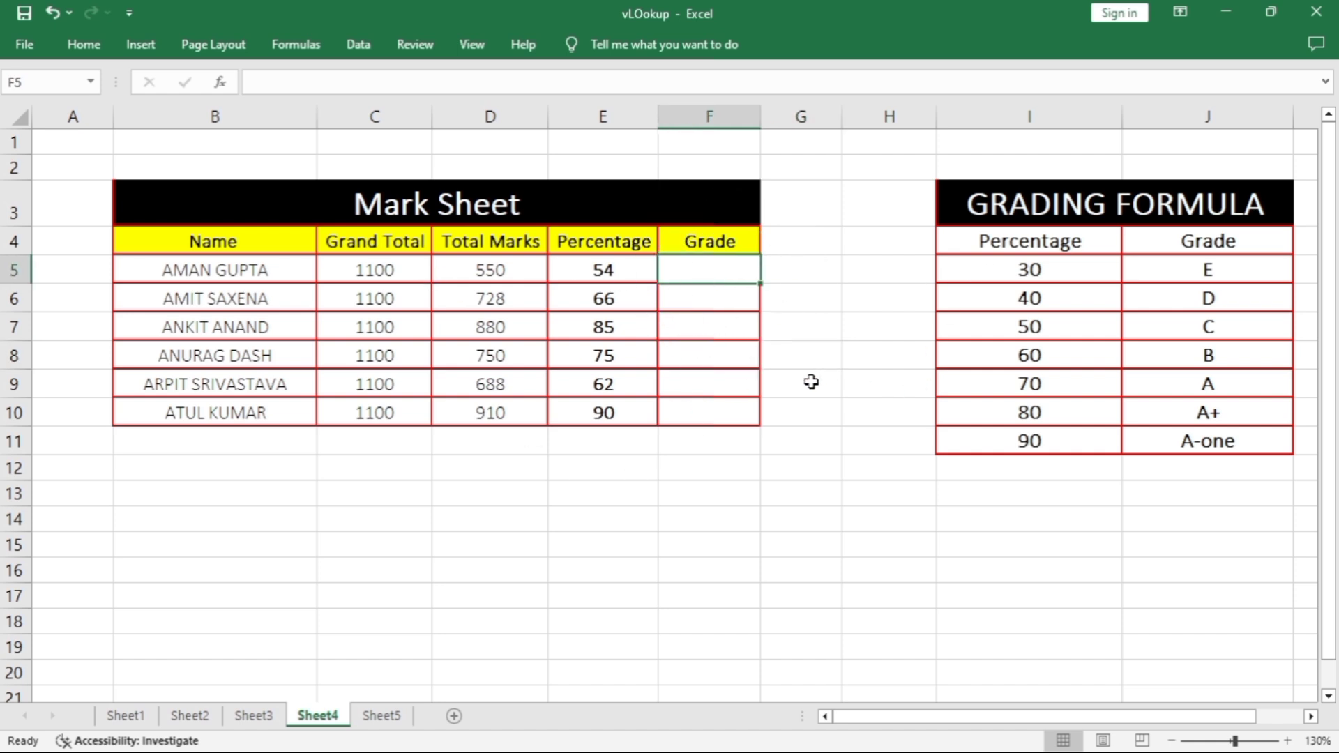
pyautogui.click(1028, 272)
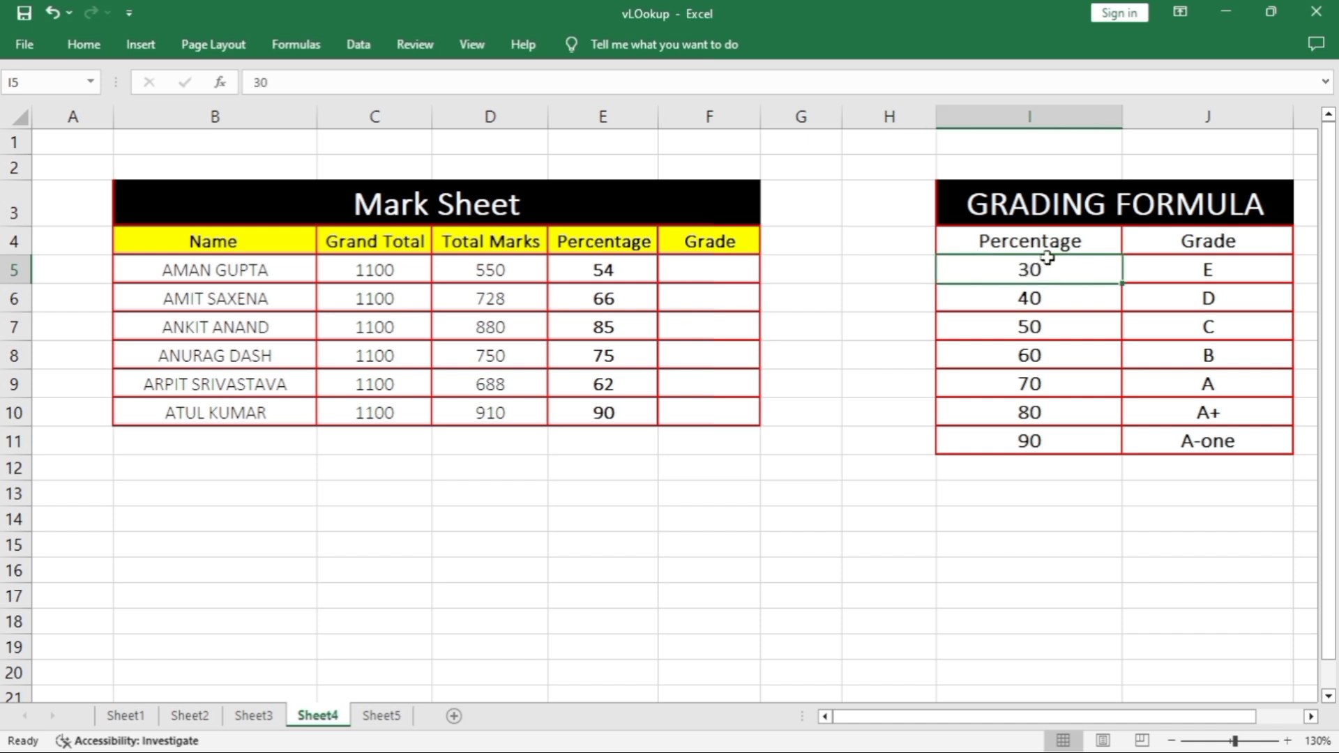
pyautogui.click(592, 279)
pyautogui.click(724, 269)
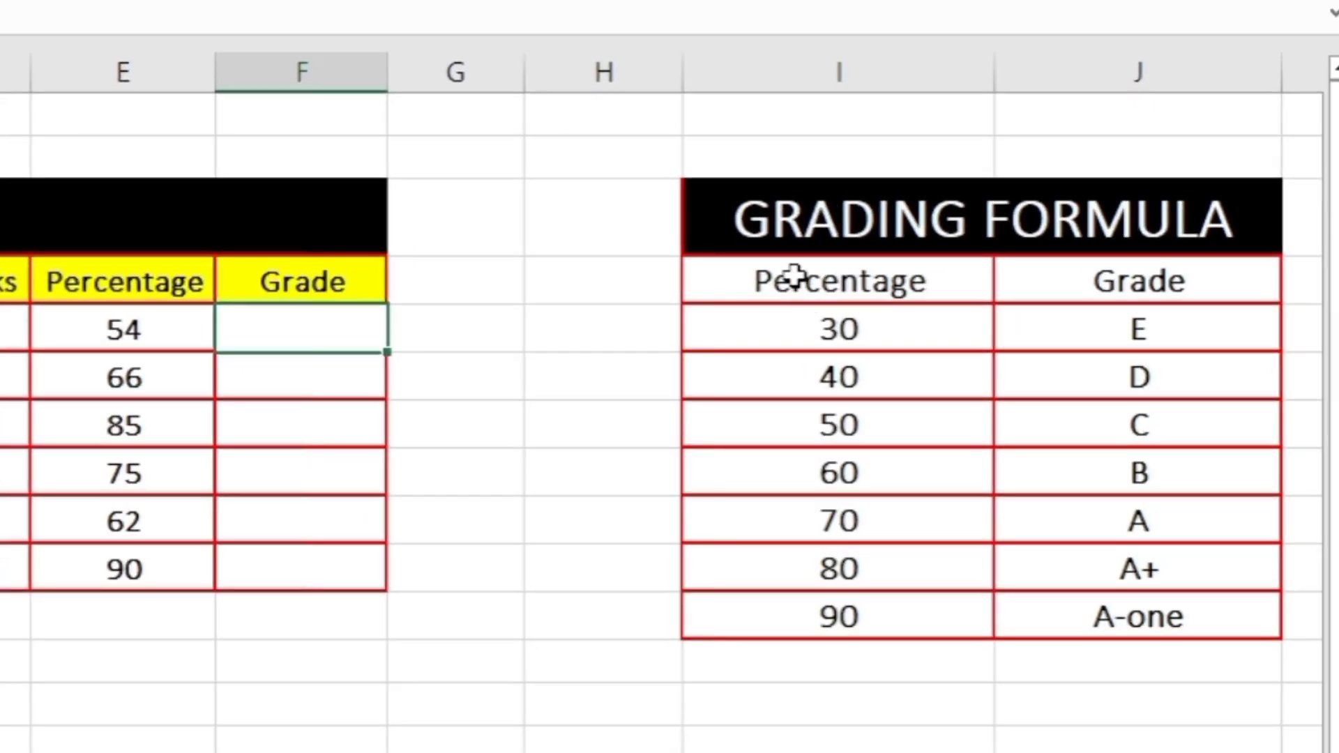
# Step: Examine the percentage thresholds and their matching grades in the GRADING FORMULA table
pyautogui.moveTo(1002, 236); pyautogui.dragTo(1184, 434)
pyautogui.click(1014, 705)
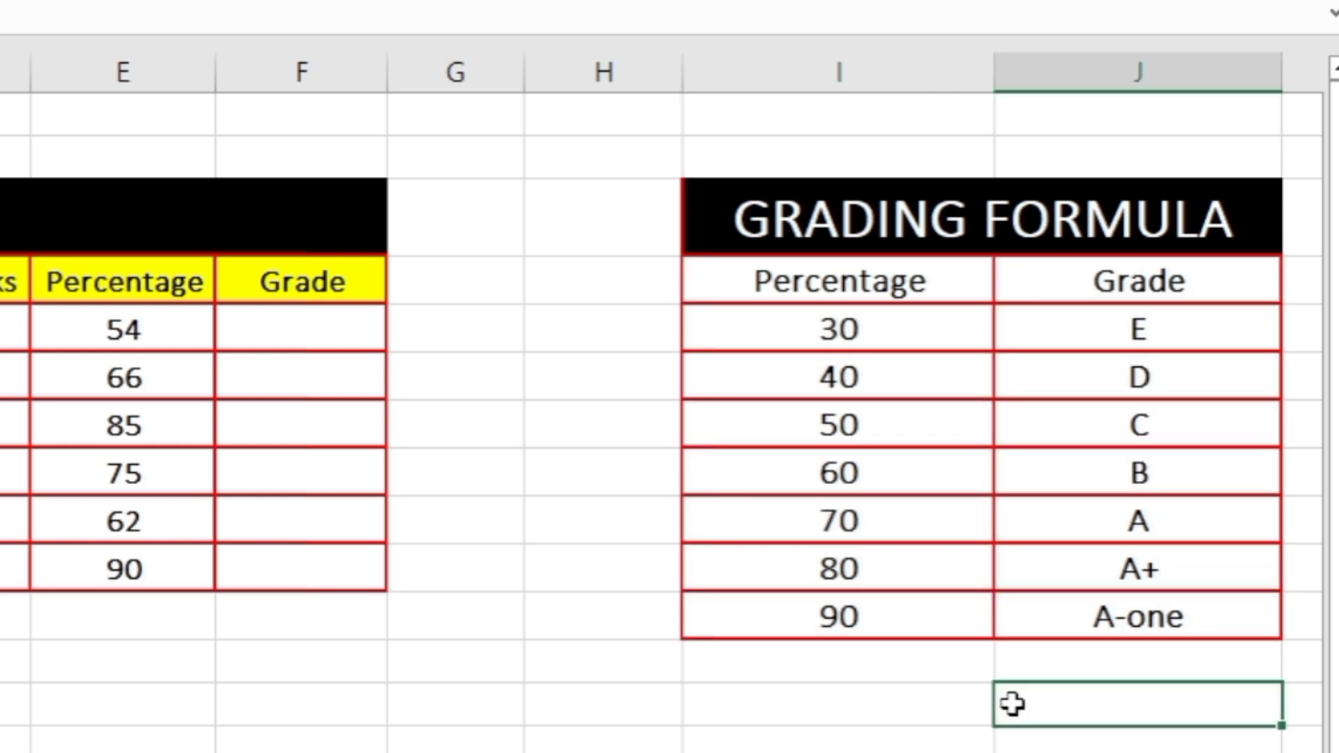
pyautogui.click(867, 338)
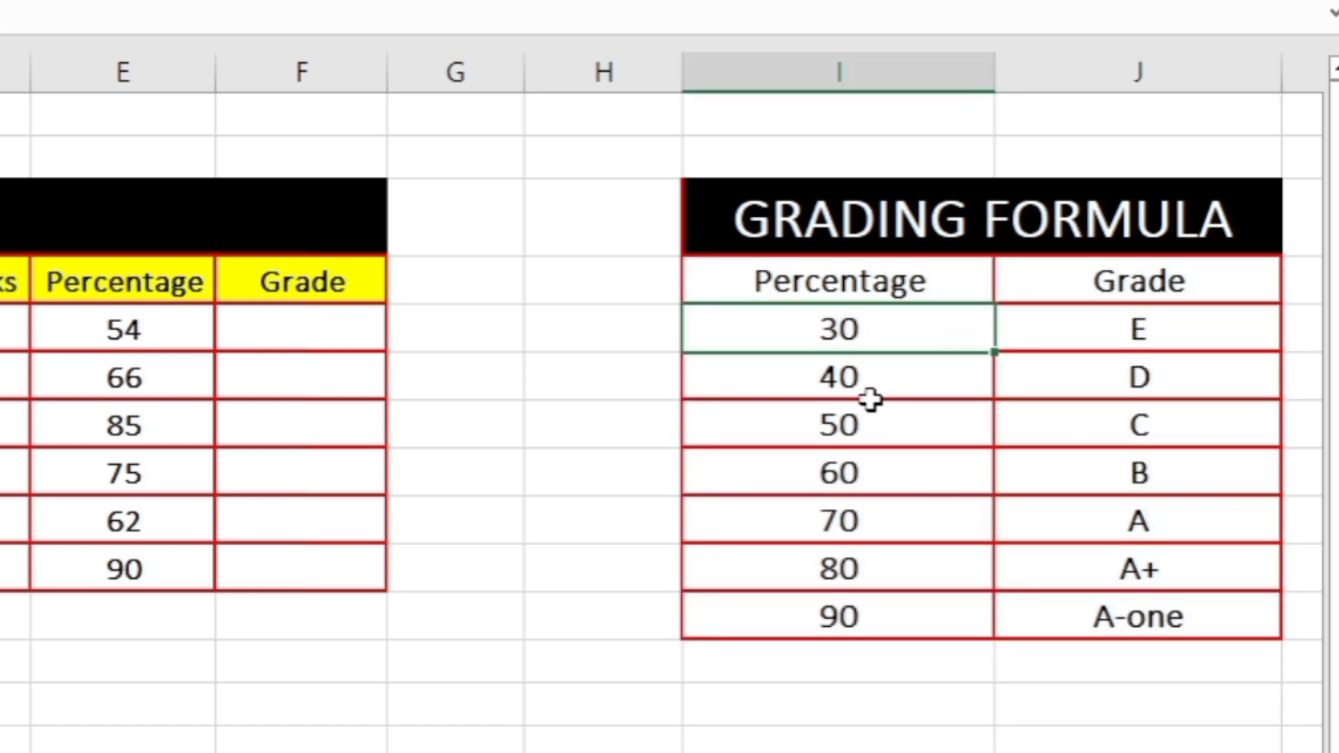
pyautogui.click(1130, 380)
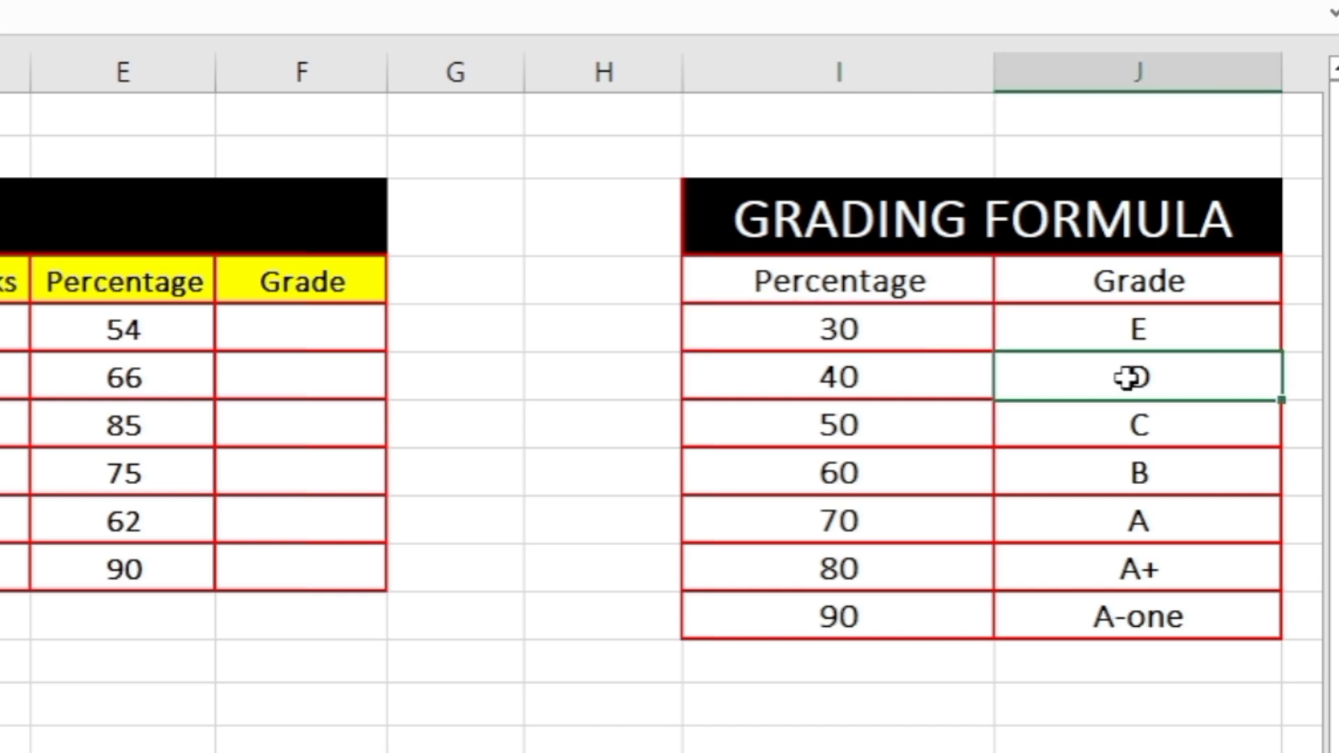
pyautogui.moveTo(870, 333); pyautogui.dragTo(900, 614)
pyautogui.moveTo(1212, 276); pyautogui.dragTo(1207, 568)
pyautogui.click(1127, 671)
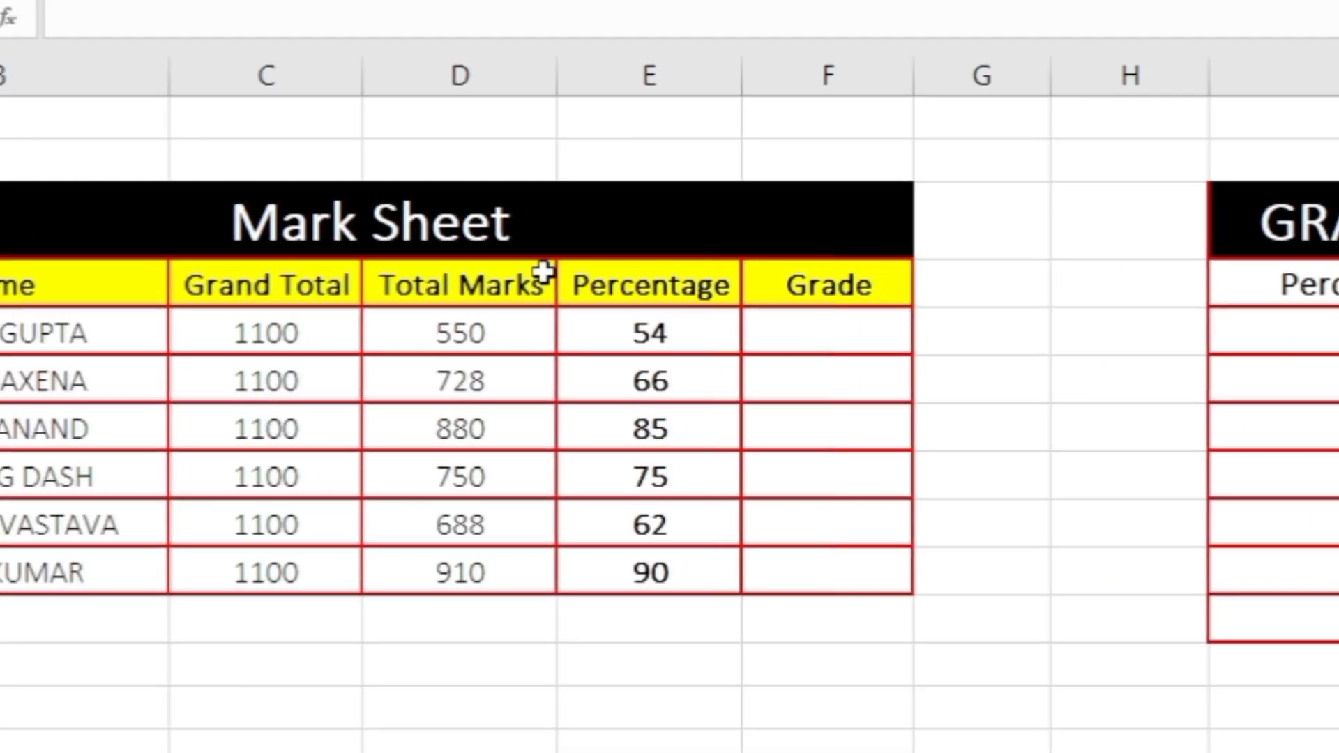
# Step: Start a VLOOKUP formula in the first Grade cell F5 with percentage cell E5 as the lookup value
pyautogui.click(304, 321)
pyautogui.write('=vl')
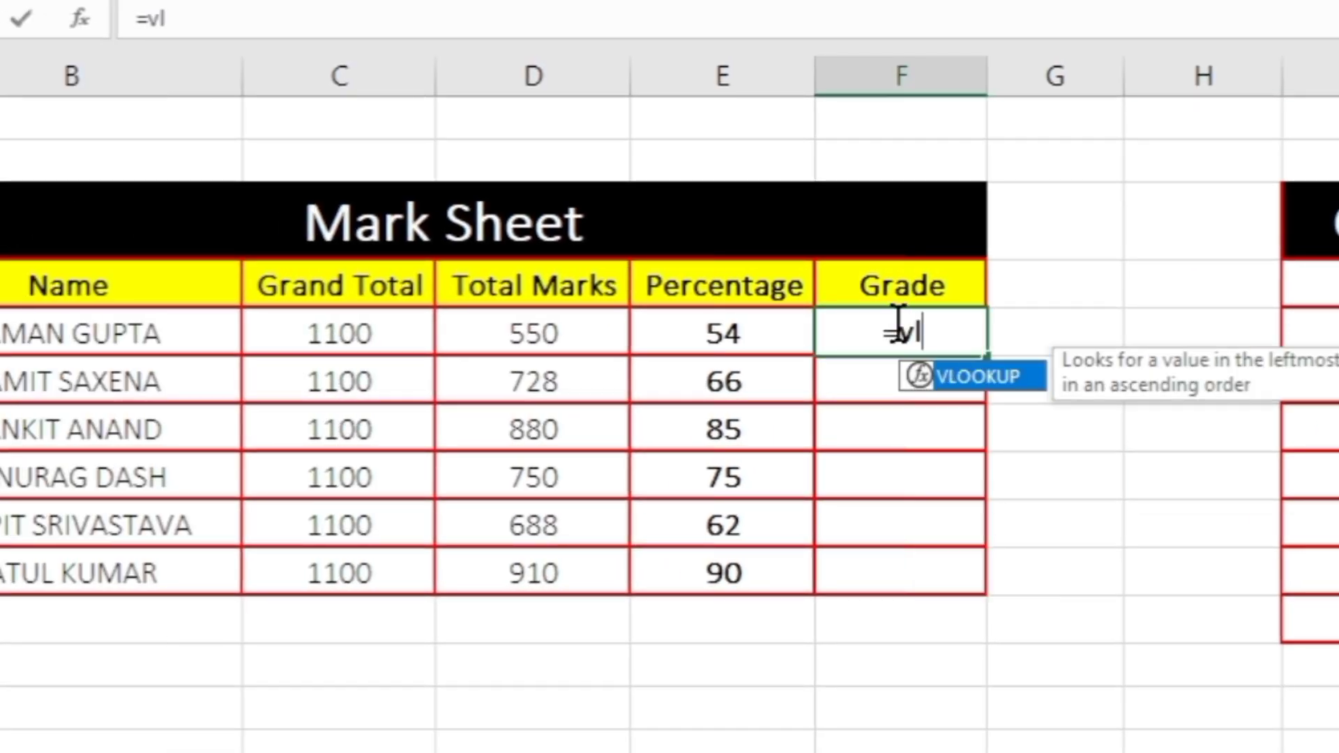
pyautogui.press('Tab')
pyautogui.click(888, 388)
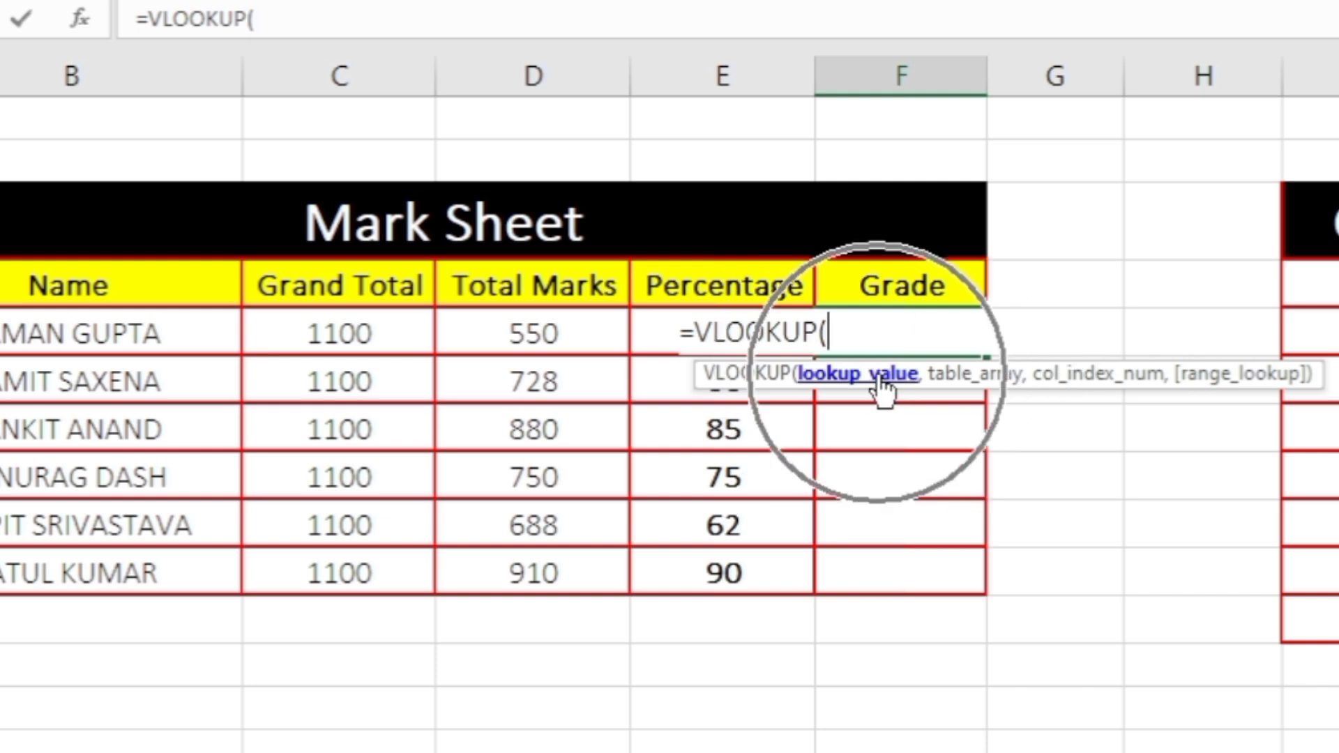
pyautogui.click(661, 333)
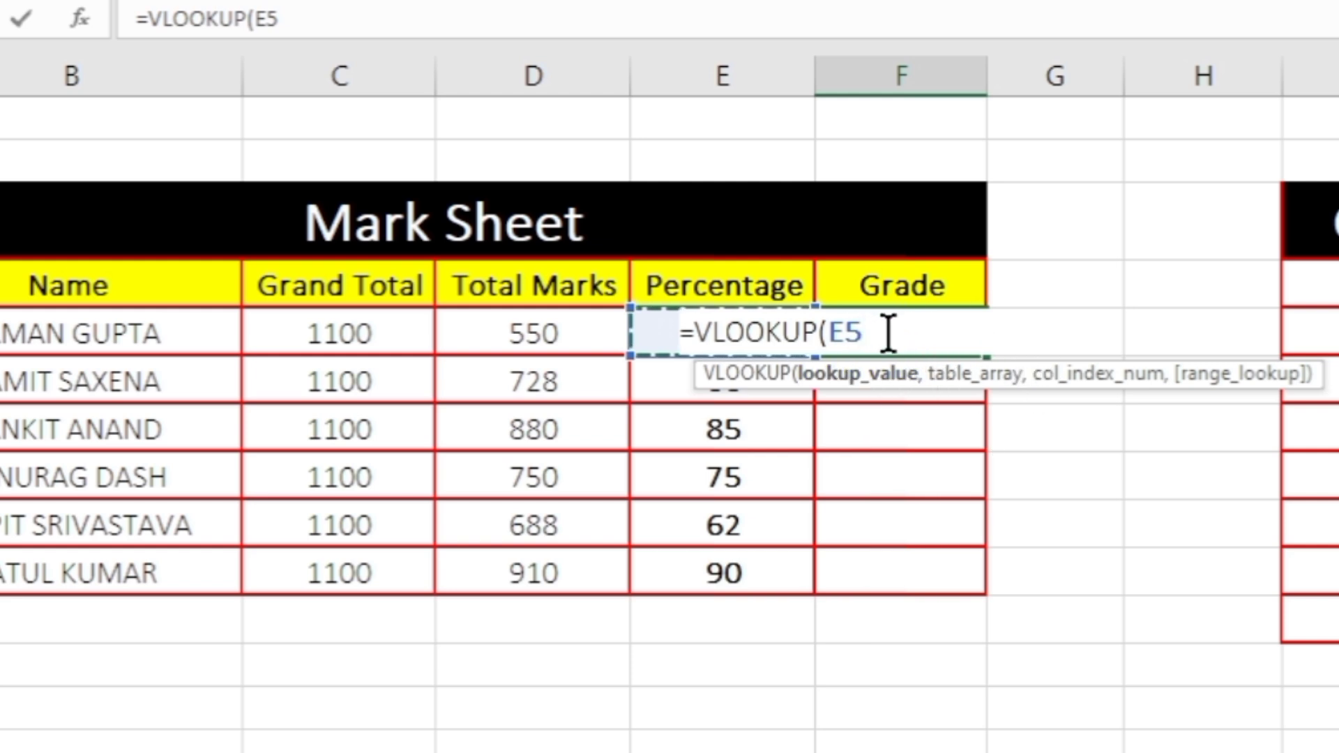
pyautogui.write(',')
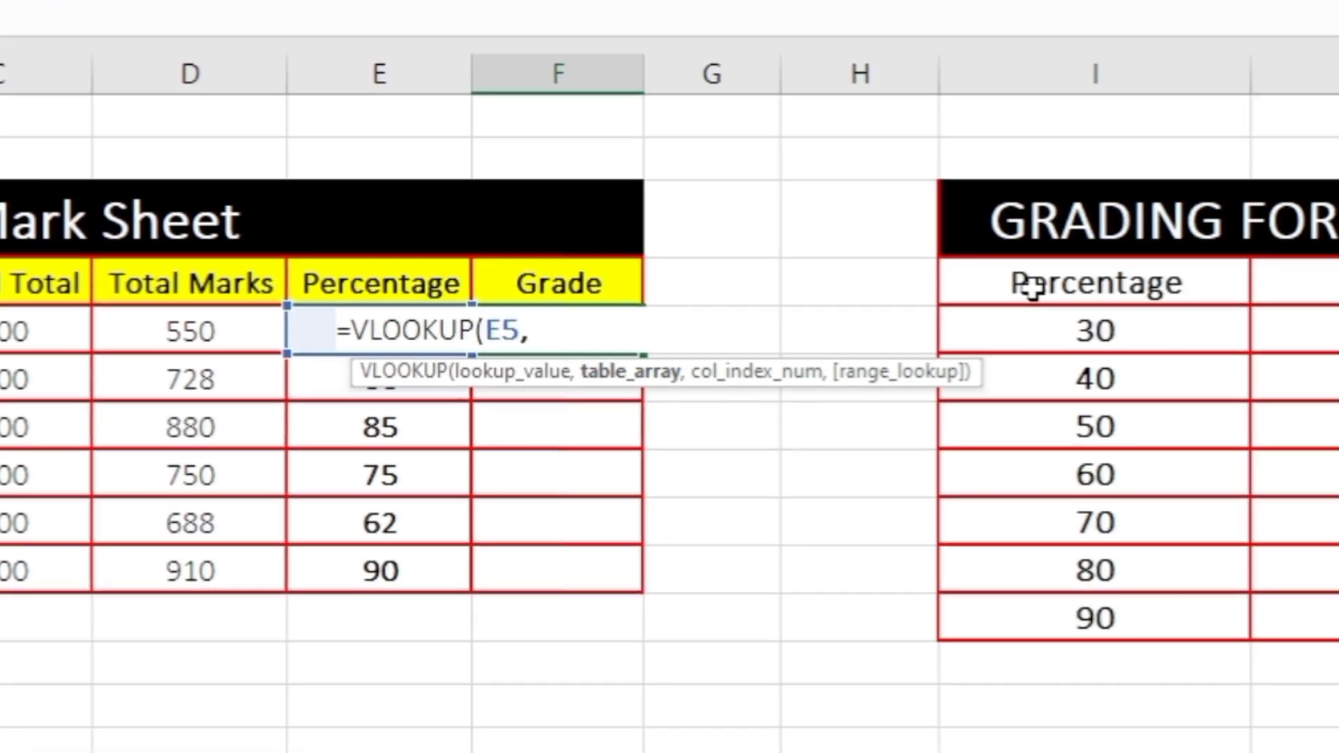
# Step: Complete the F5 VLOOKUP with the absolute table range $I$4:$J$11, column index 2 and exact match 0
pyautogui.moveTo(834, 281); pyautogui.dragTo(1211, 617)
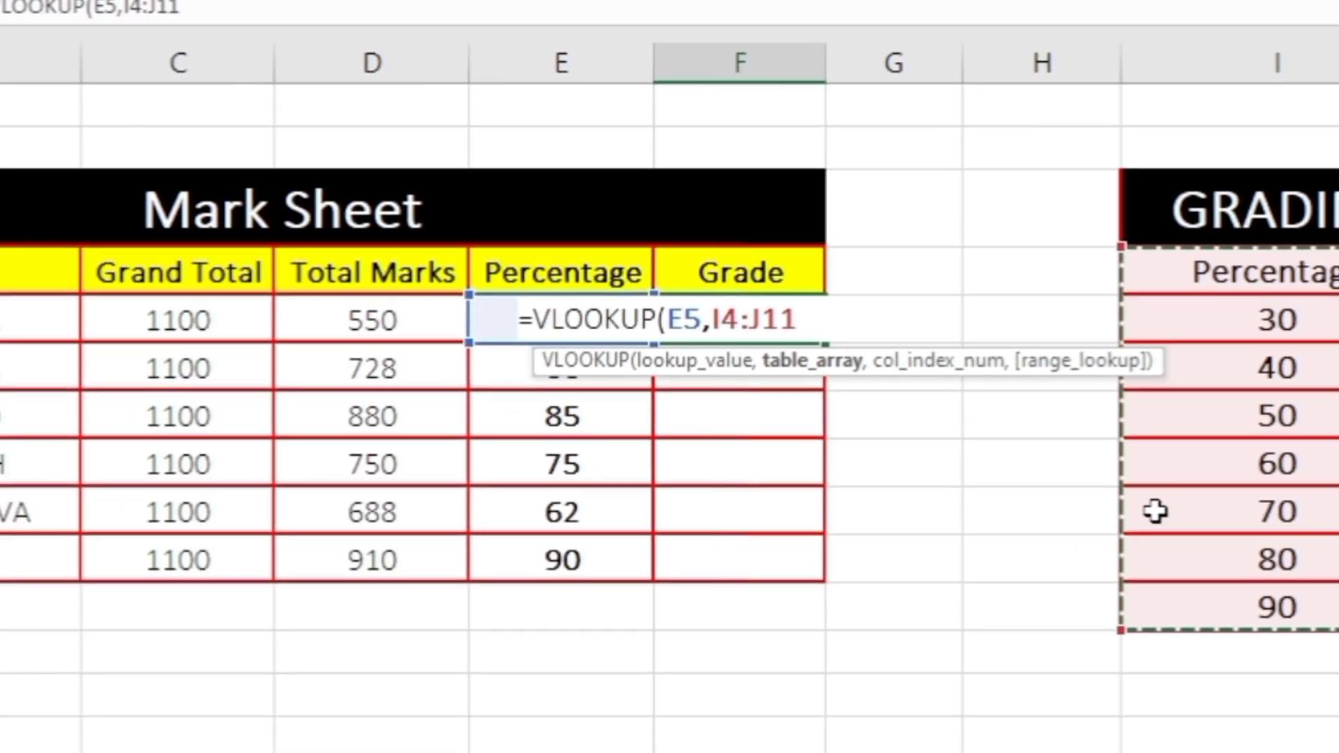
pyautogui.press('F4')
pyautogui.write(',')
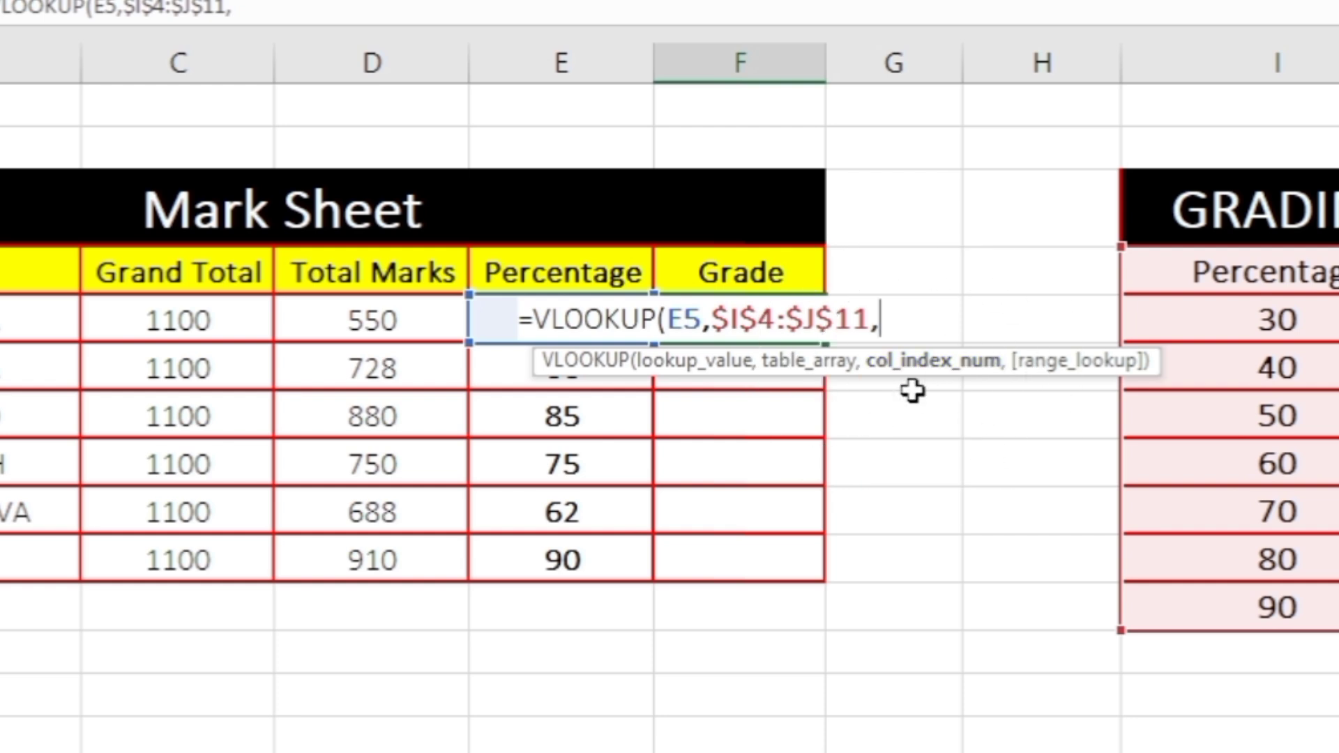
pyautogui.write('2')
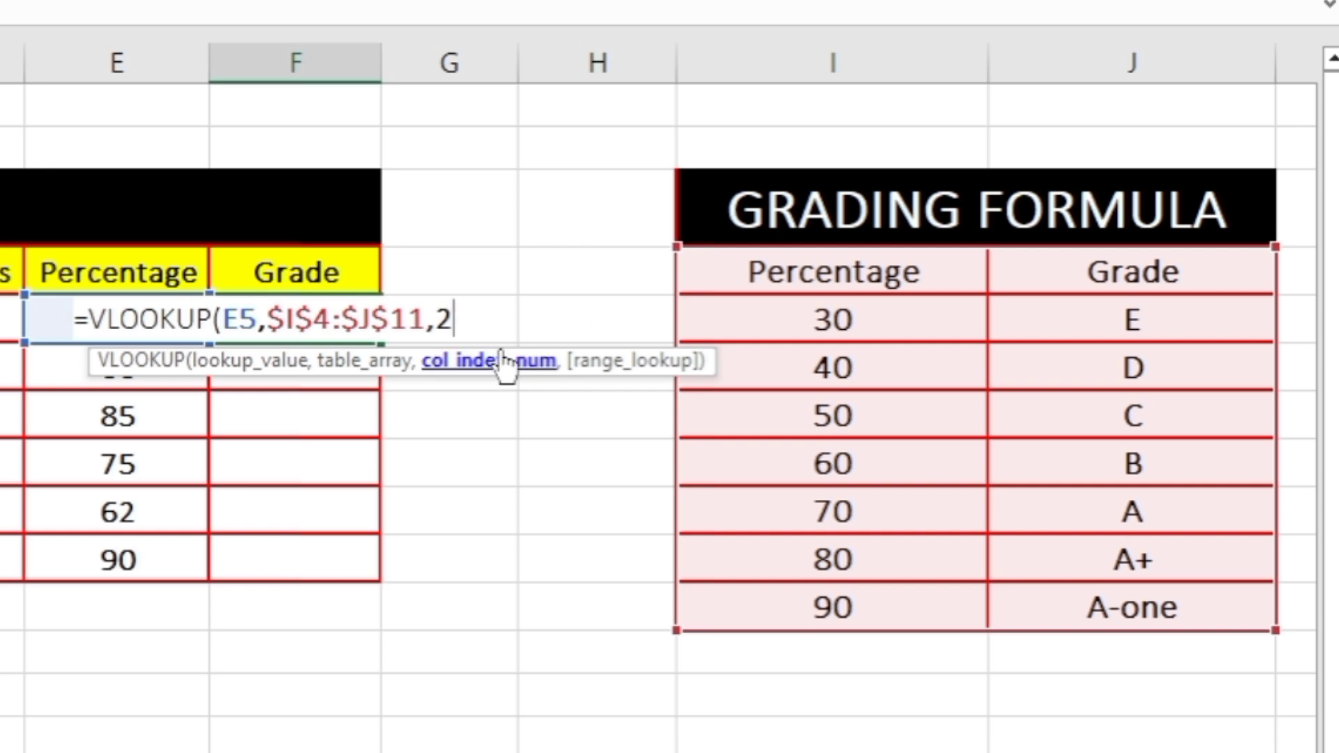
pyautogui.write(',')
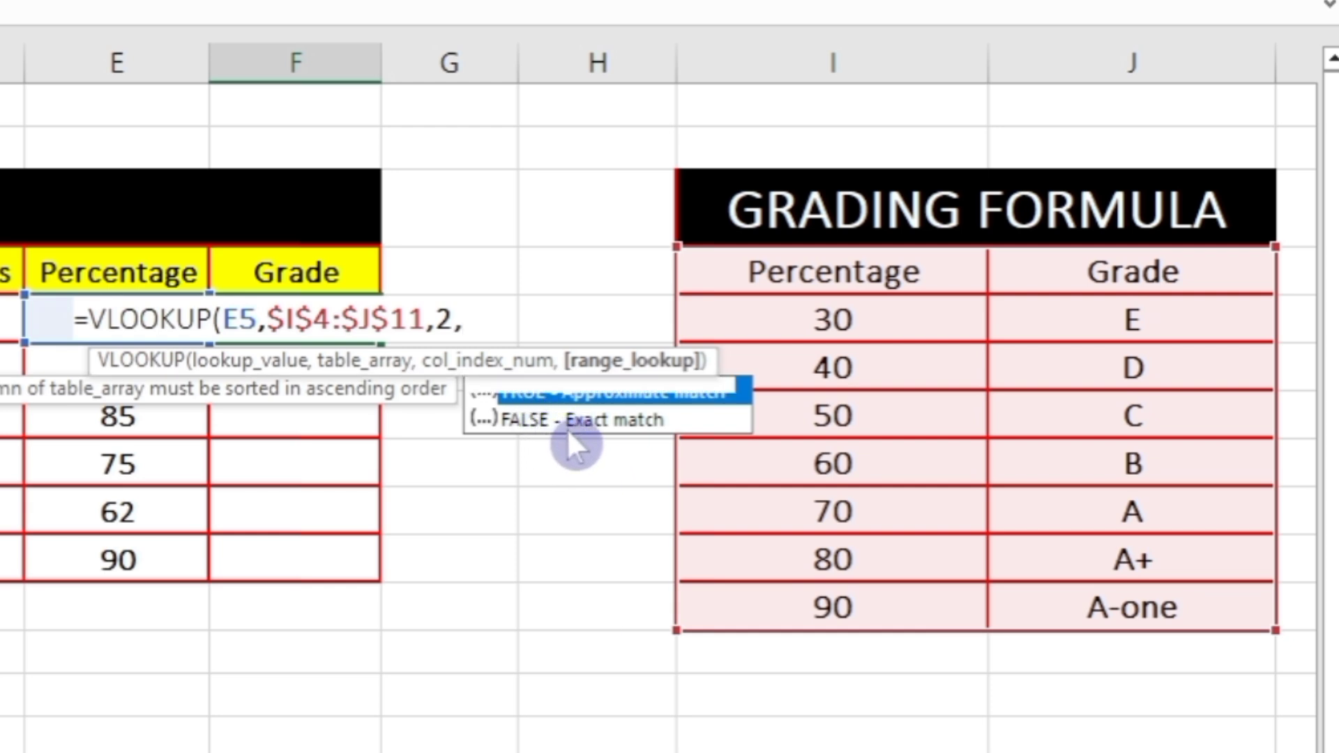
pyautogui.write('0)')
pyautogui.press('Return')
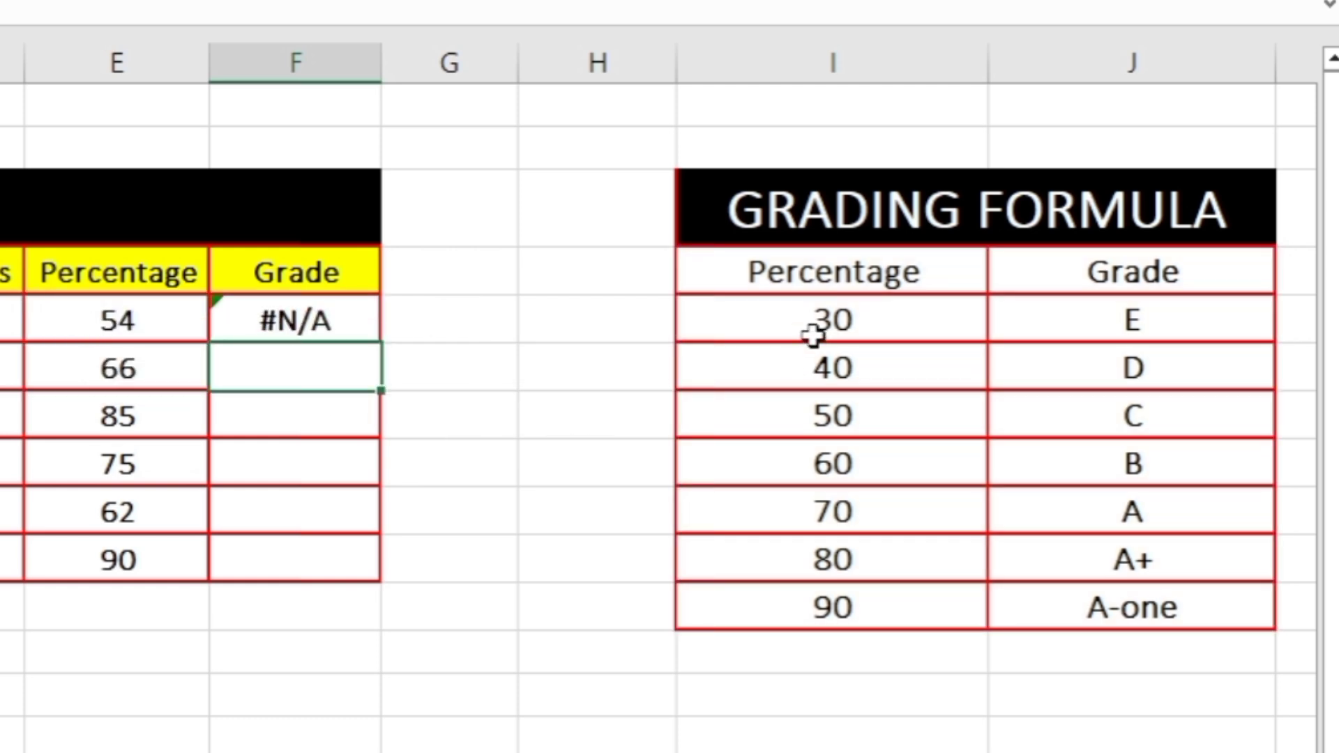
# Step: Check the grading table's percentages and change the range_lookup argument of the F5 formula to 1 for approximate match
pyautogui.moveTo(810, 328); pyautogui.dragTo(821, 602)
pyautogui.click(771, 356)
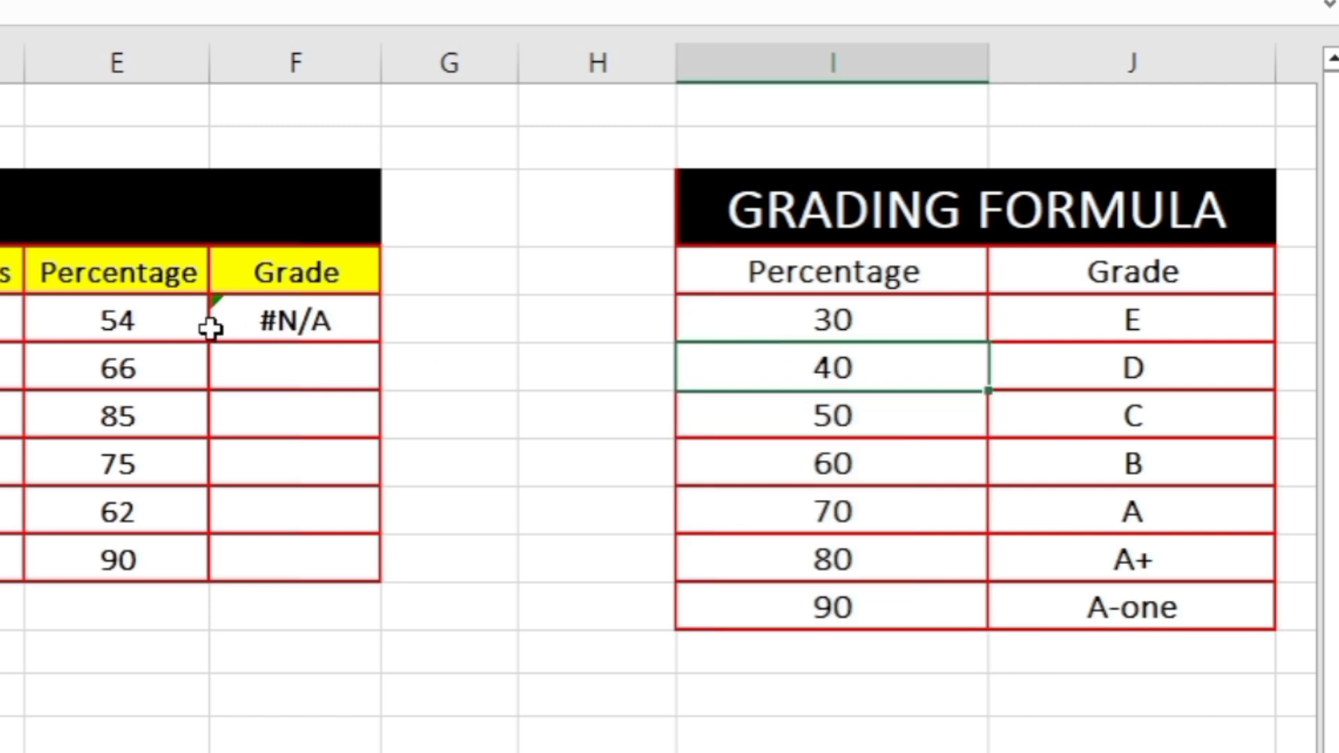
pyautogui.click(350, 319)
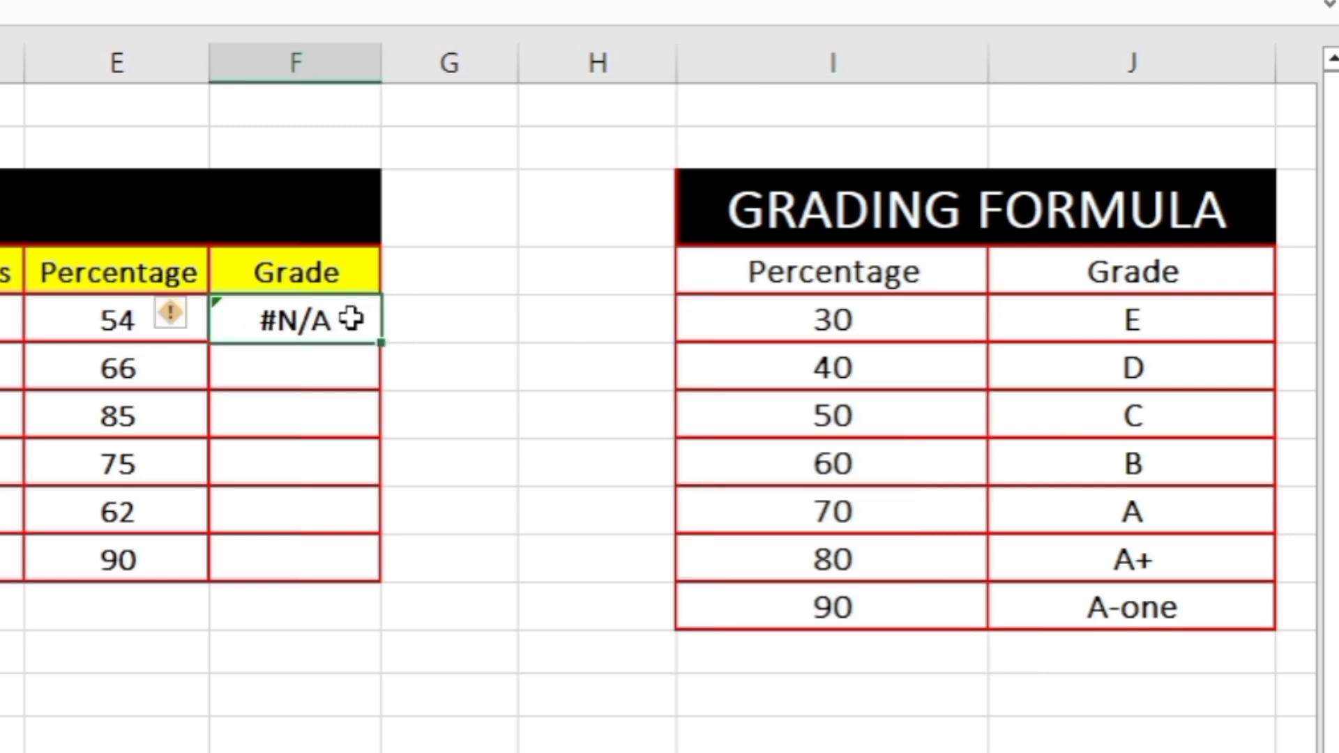
pyautogui.doubleClick(354, 319)
pyautogui.click(496, 319)
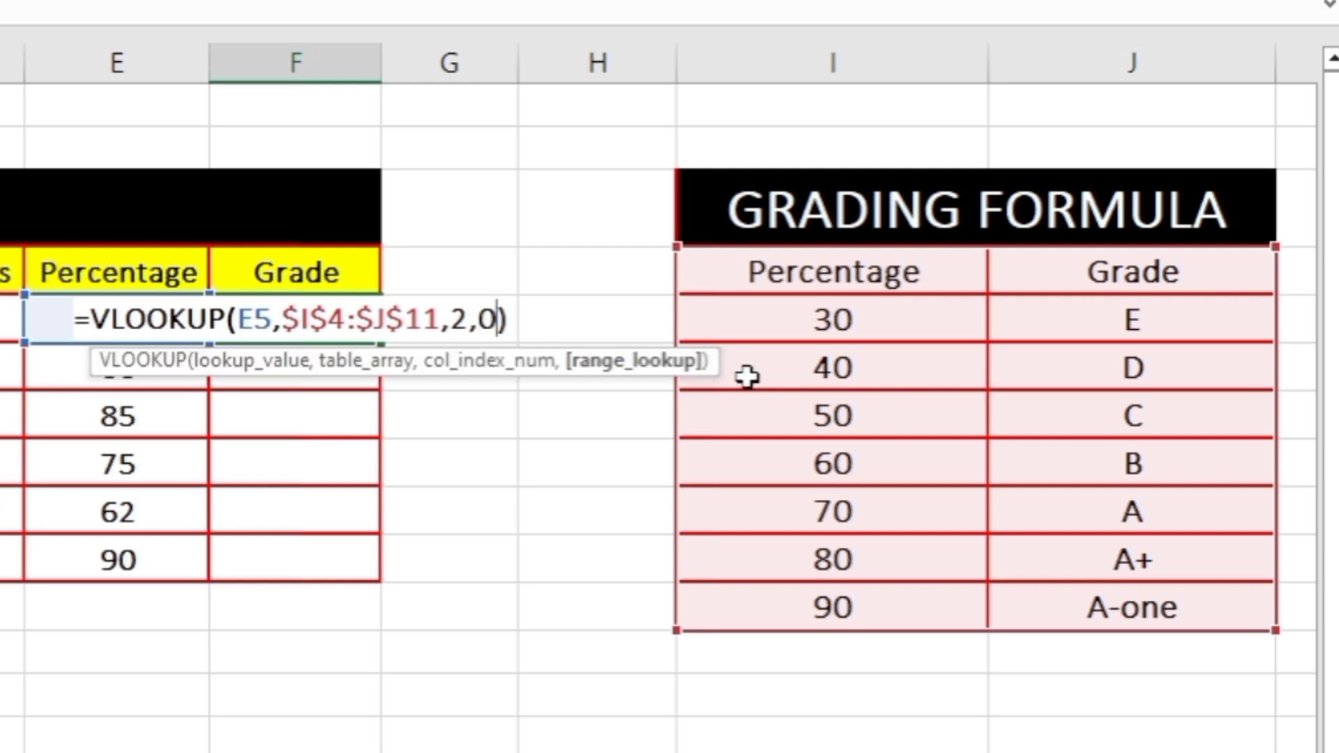
pyautogui.press('BackSpace')
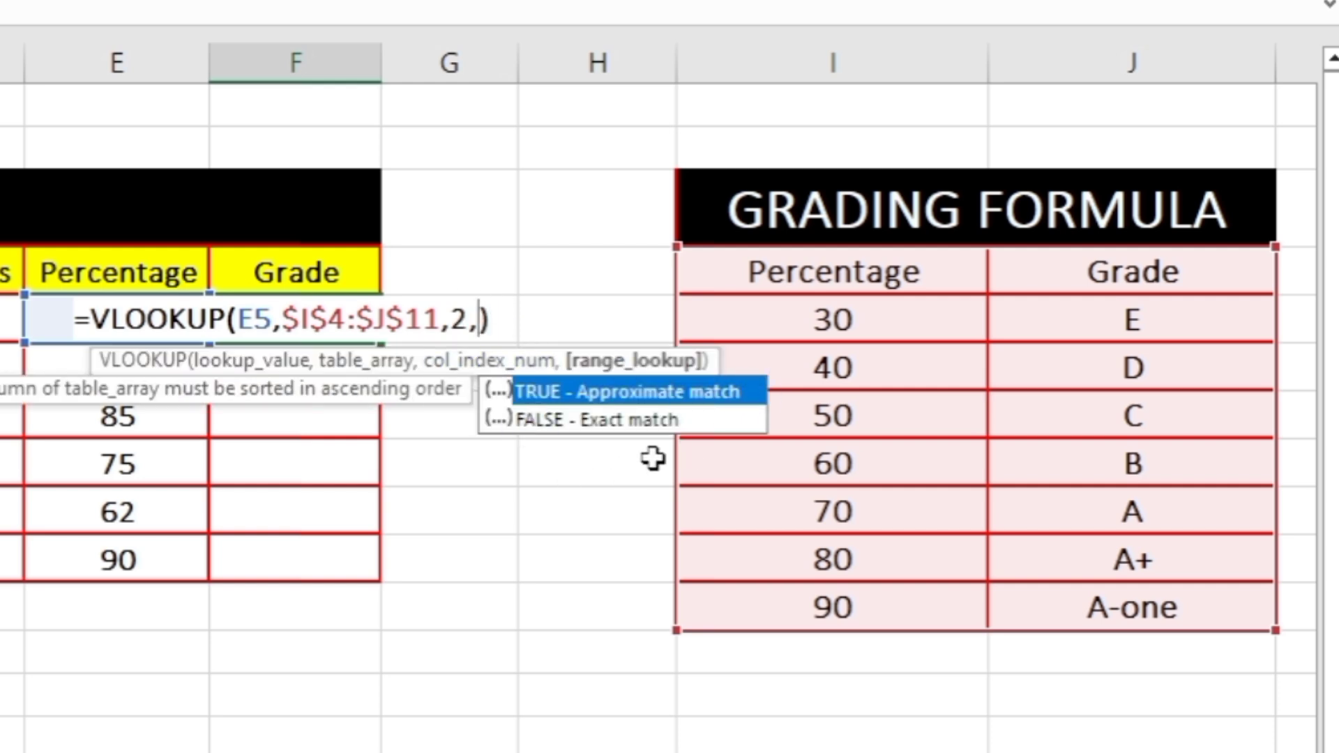
pyautogui.write('1')
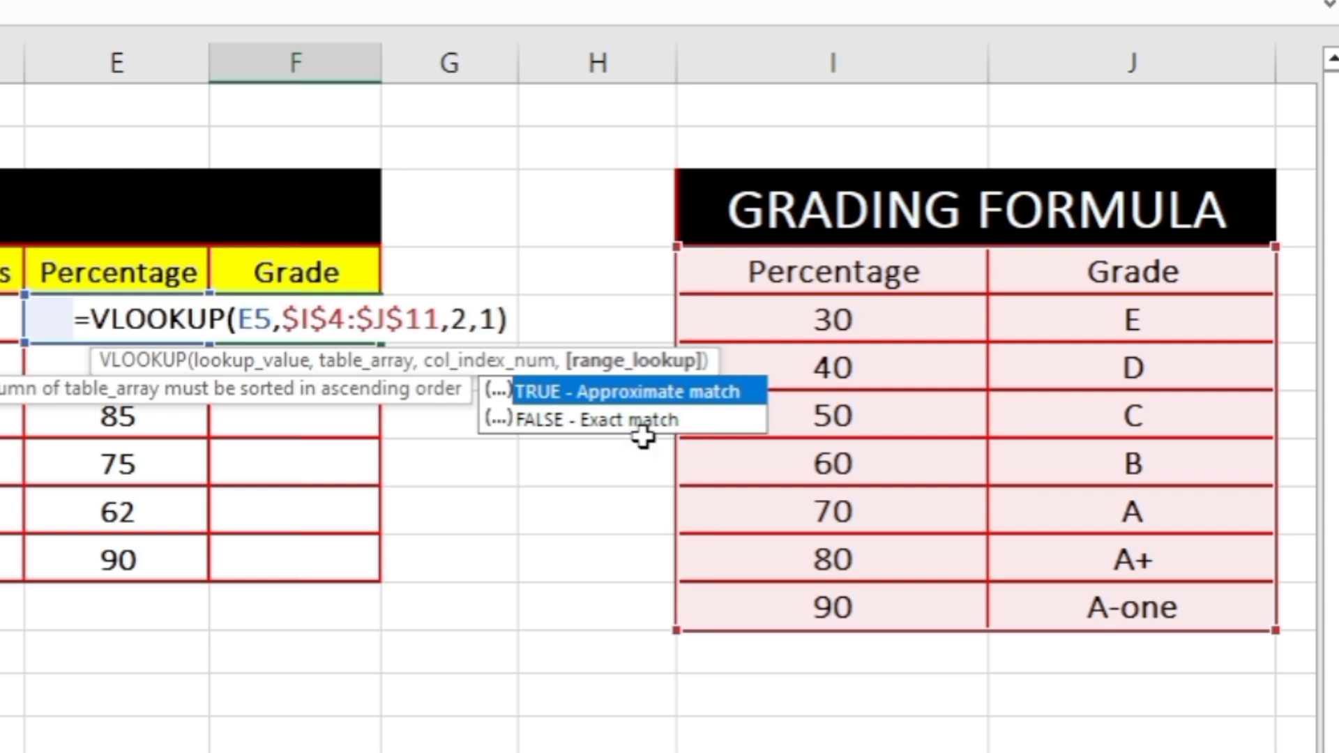
pyautogui.press('Return')
# Step: Fill the F5 grade formula down the Grade column through F10
pyautogui.click(293, 321)
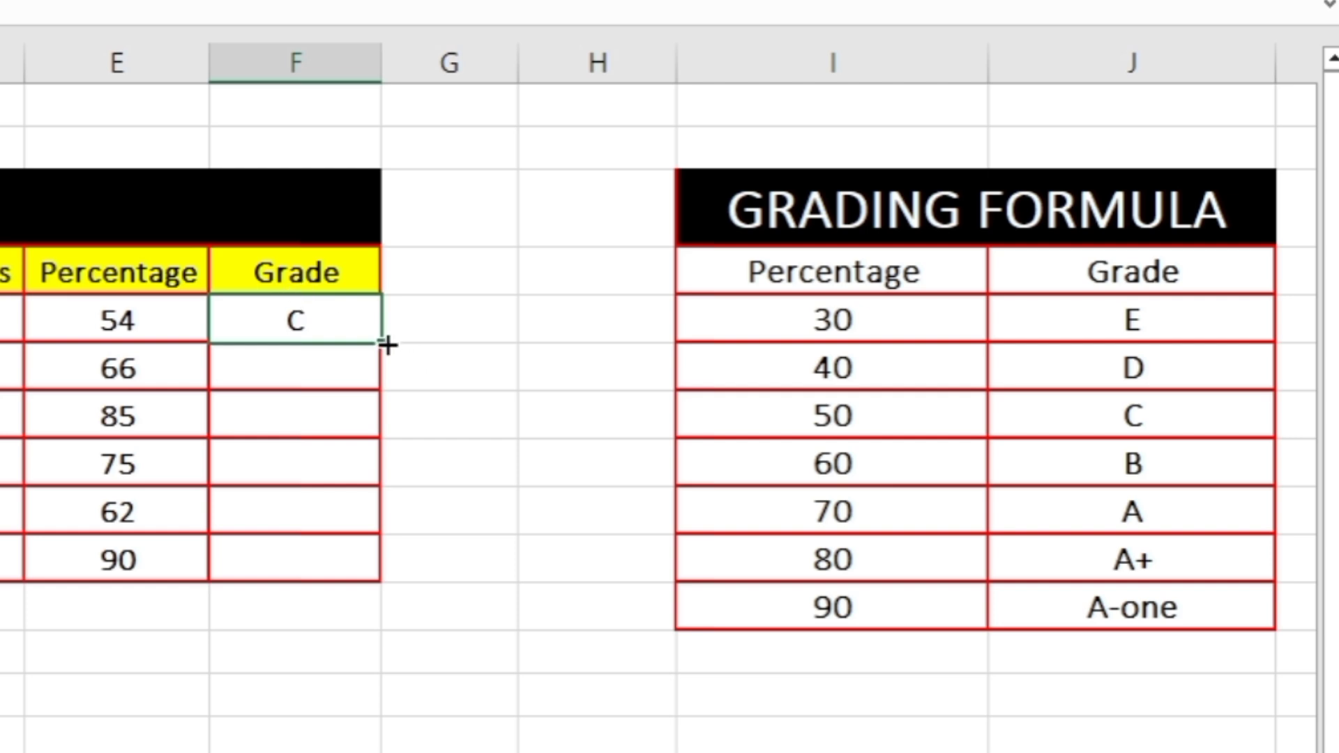
pyautogui.moveTo(387, 345); pyautogui.dragTo(383, 580)
pyautogui.click(279, 304)
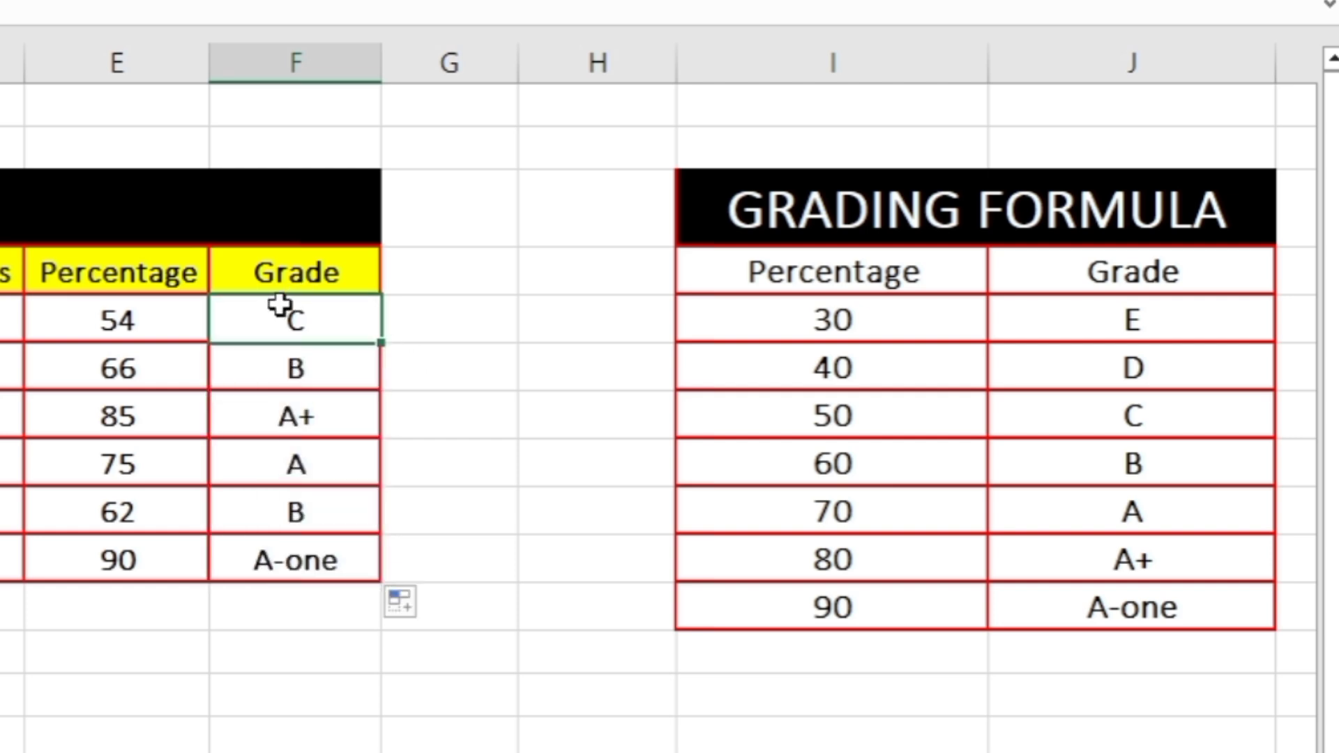
# Step: Compare the students' percentages and returned grades with the threshold rows of the grading table
pyautogui.press('ctrl')
pyautogui.moveTo(747, 329); pyautogui.dragTo(872, 513)
pyautogui.moveTo(899, 606); pyautogui.dragTo(904, 617)
pyautogui.click(901, 751)
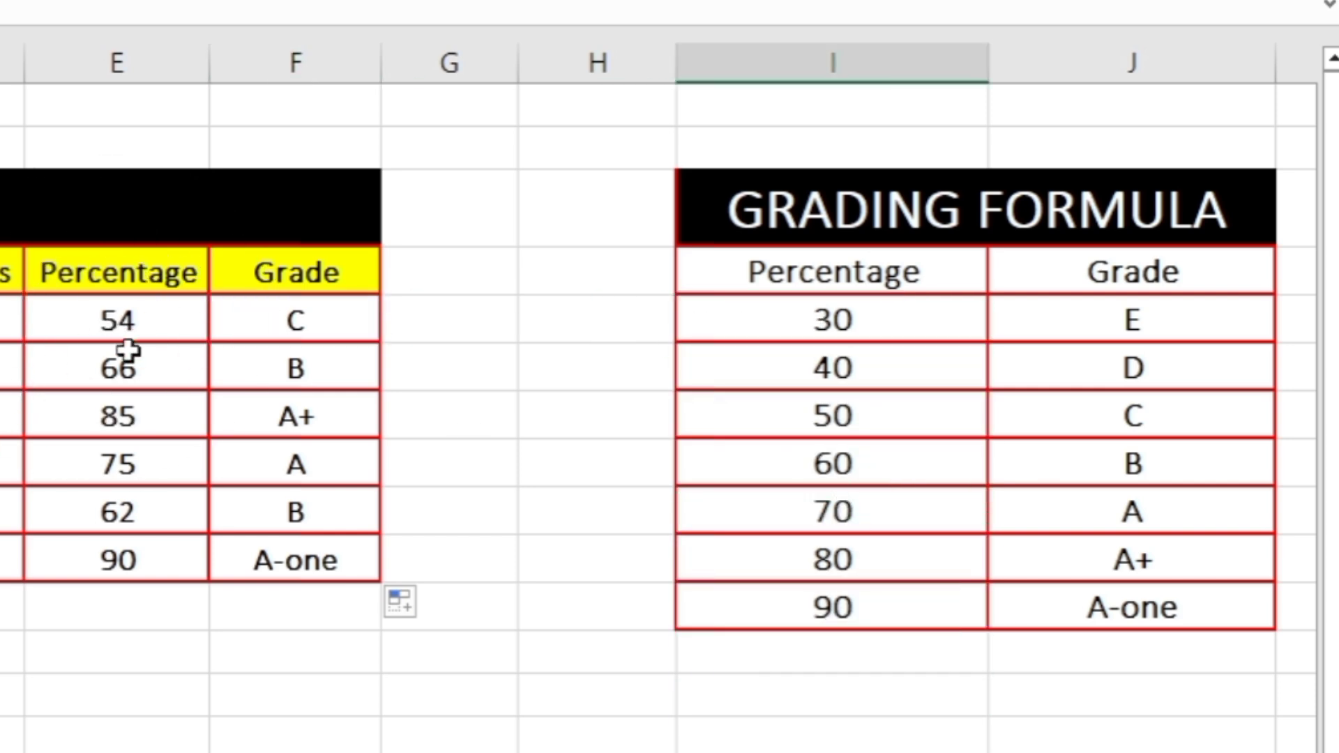
pyautogui.moveTo(852, 430)
pyautogui.mouseDown()
pyautogui.moveTo(849, 458)
pyautogui.moveTo(852, 421)
pyautogui.mouseUp()
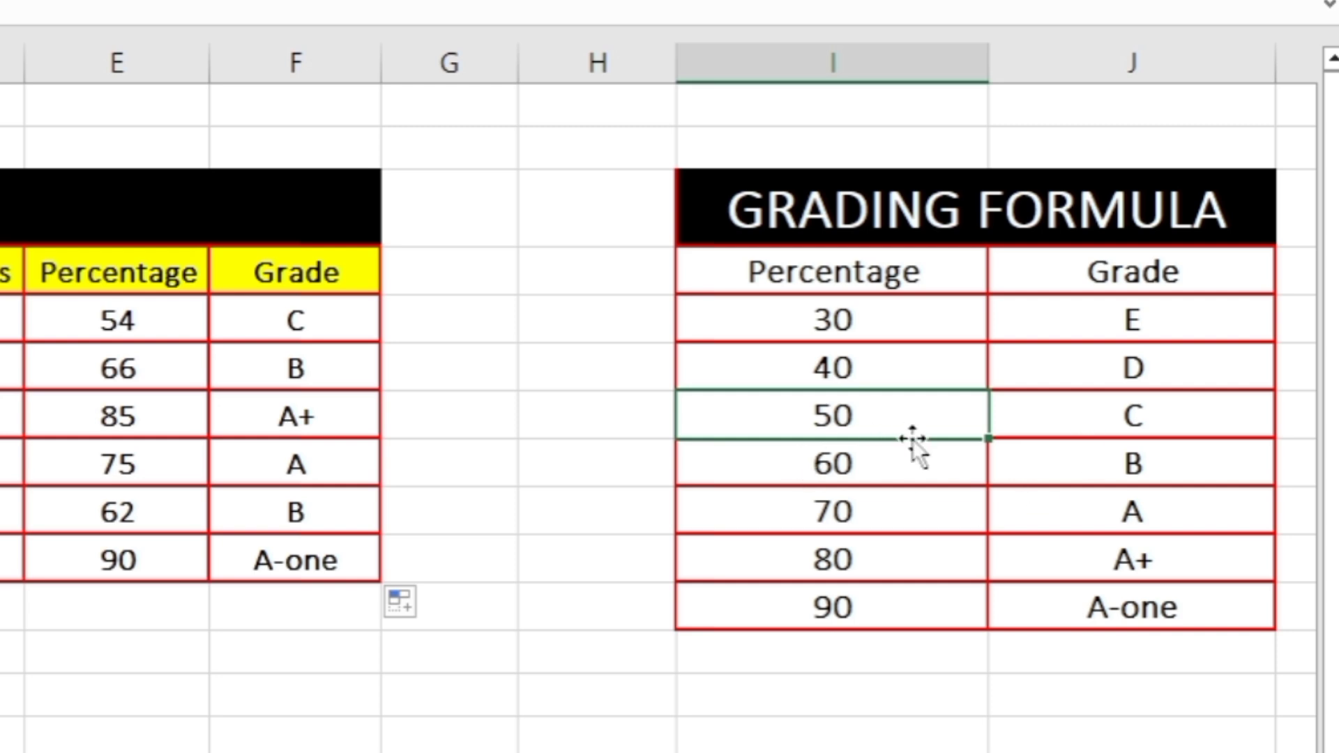
pyautogui.click(869, 467)
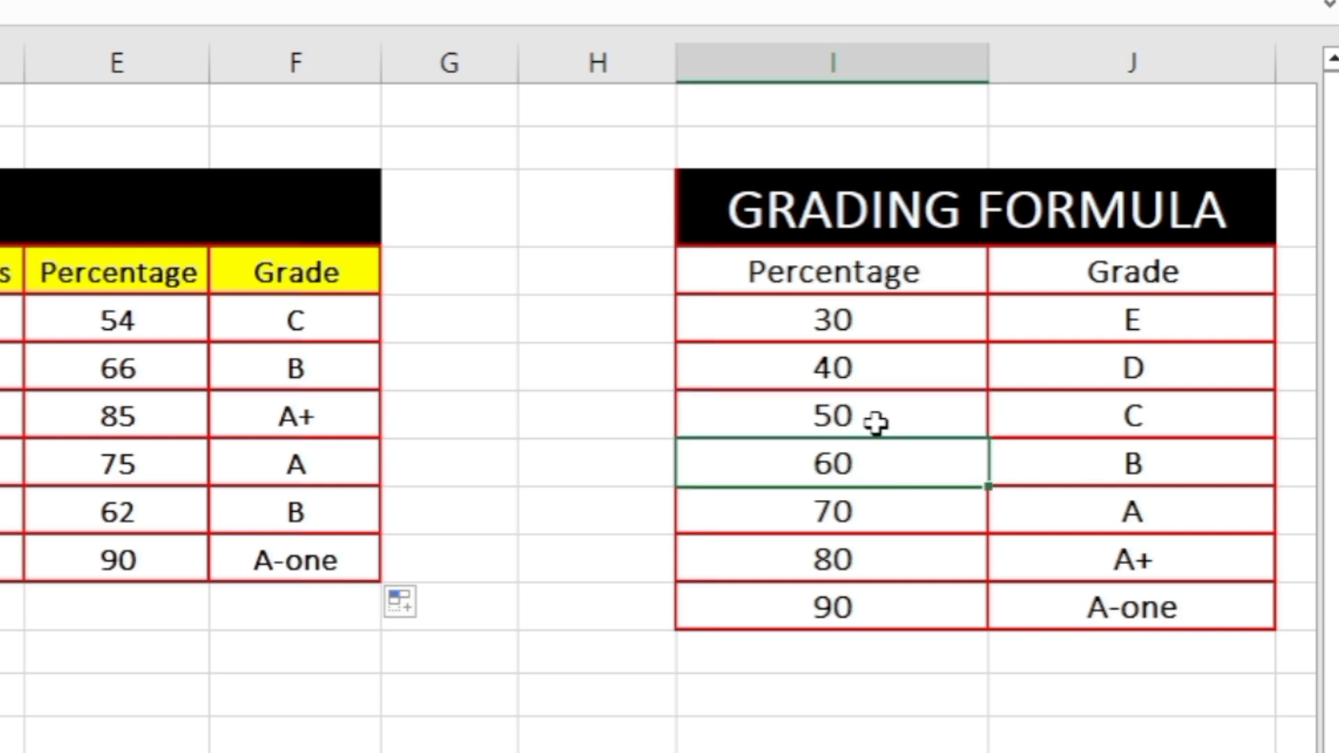
pyautogui.click(912, 416)
# Step: Set the first student's percentage in E5 to 68 and compare it with the 50 and 60 thresholds of the grading table
pyautogui.click(145, 335)
pyautogui.write('68')
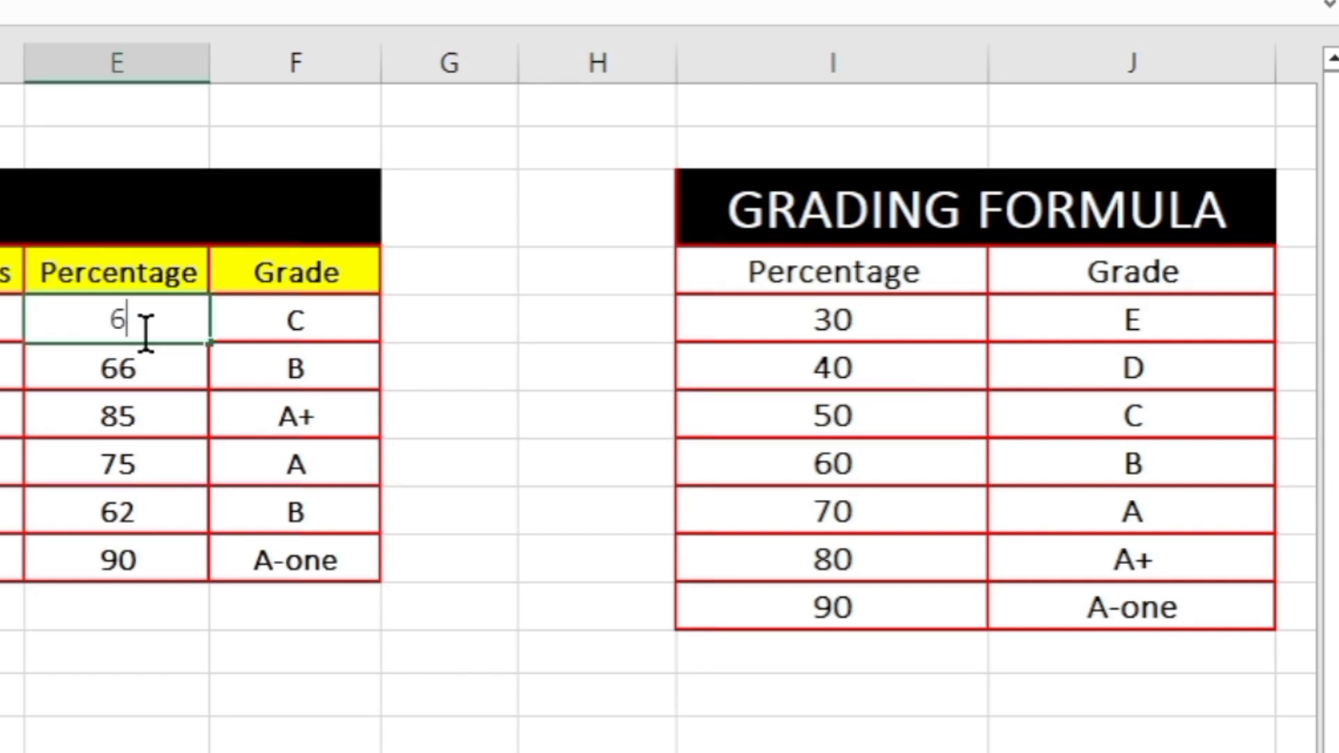
pyautogui.press('Return')
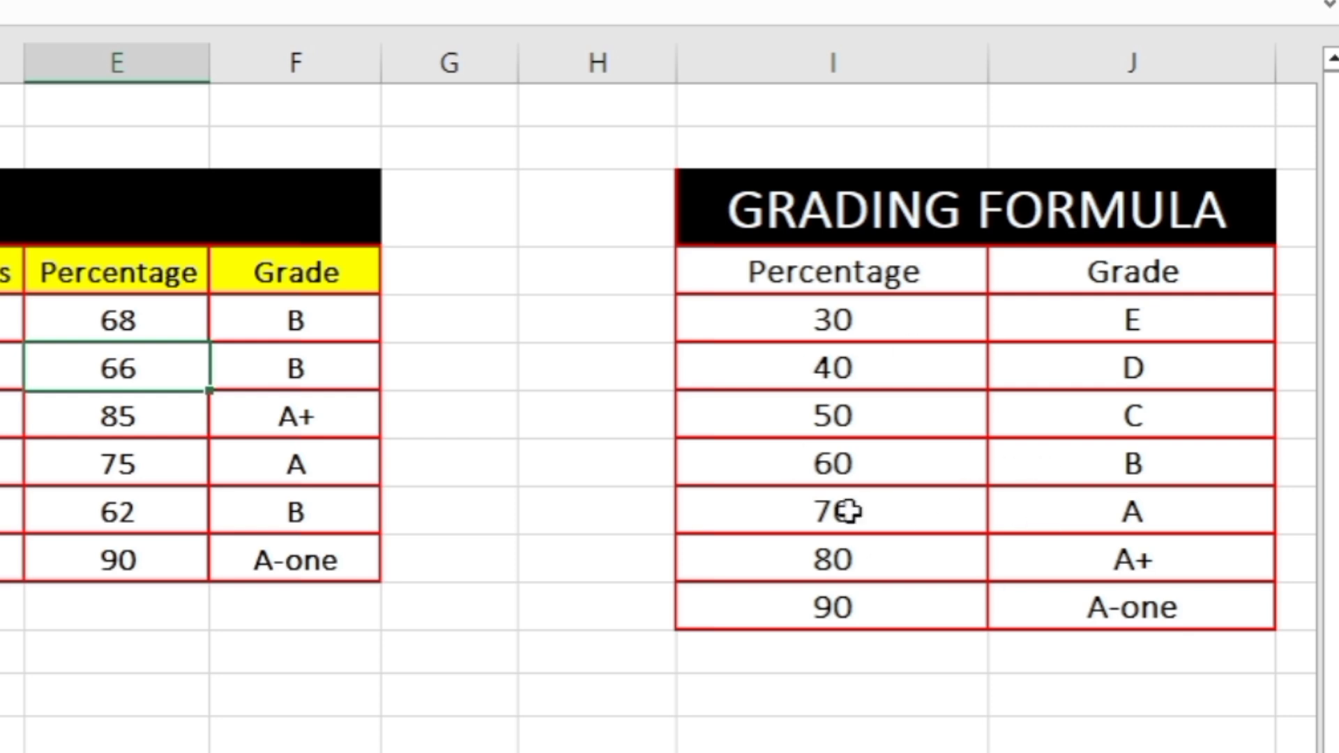
pyautogui.click(872, 417)
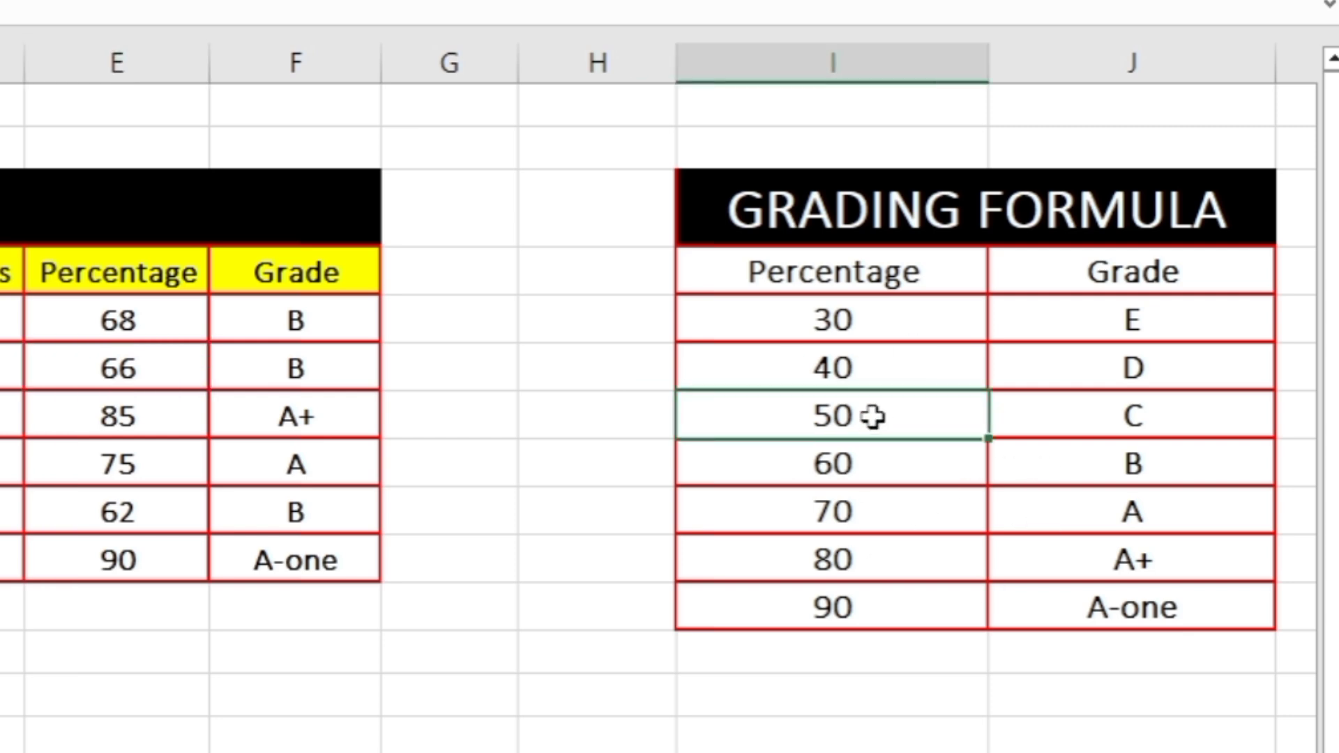
pyautogui.click(850, 470)
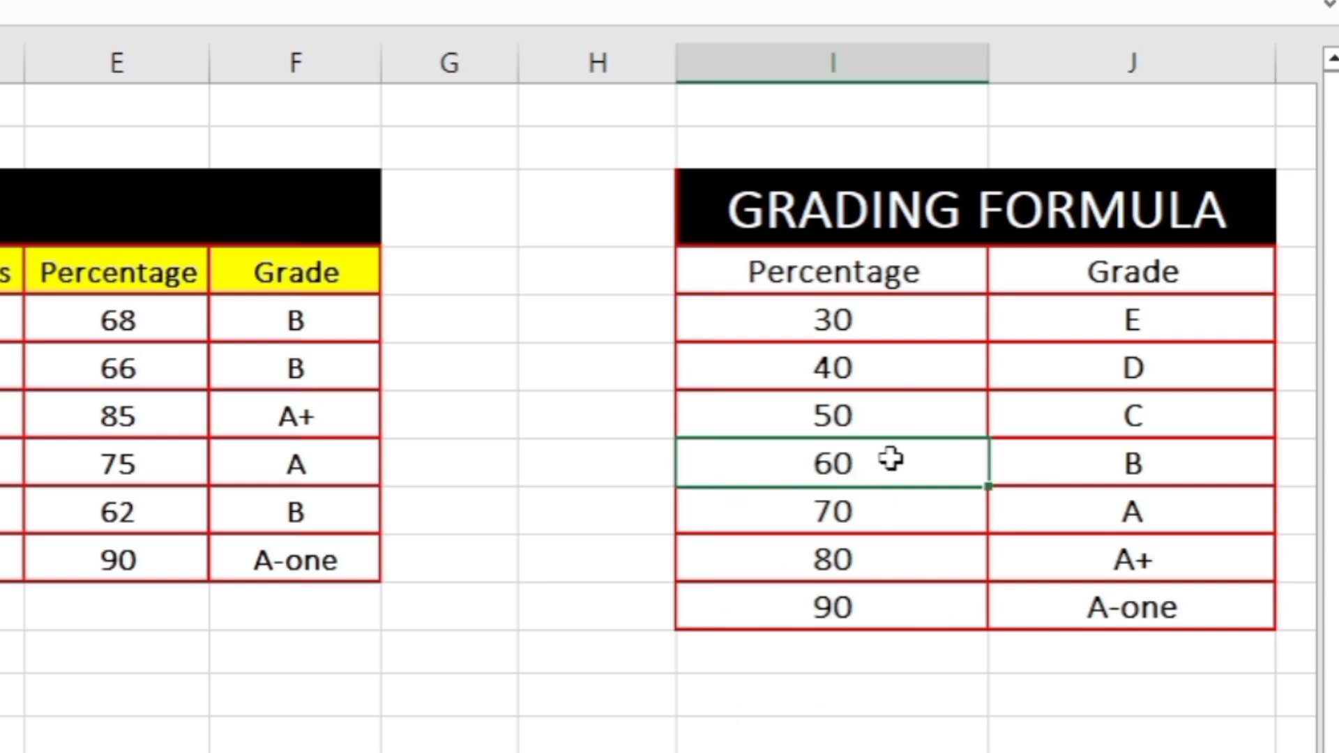
# Step: Set the fifth student's percentage in E9 of the mark sheet to 94
pyautogui.click(125, 518)
pyautogui.write('94')
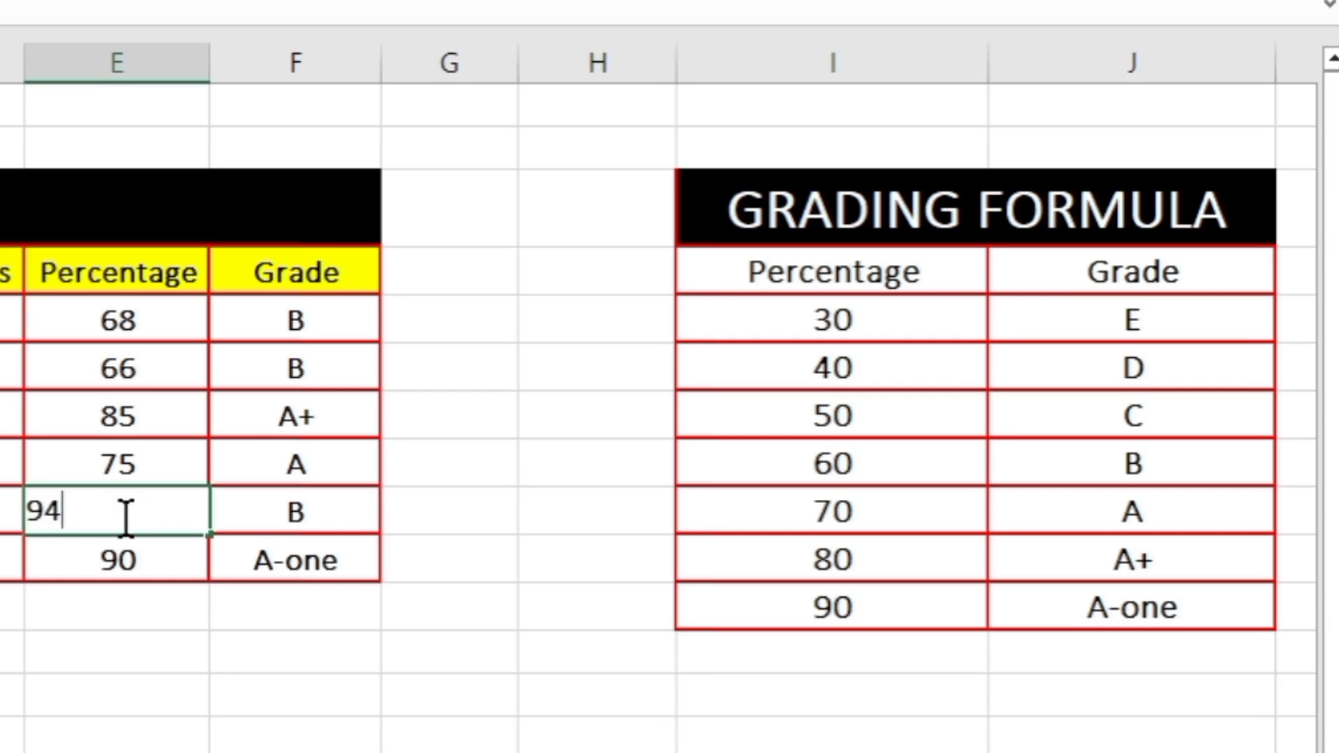
pyautogui.press('Return')
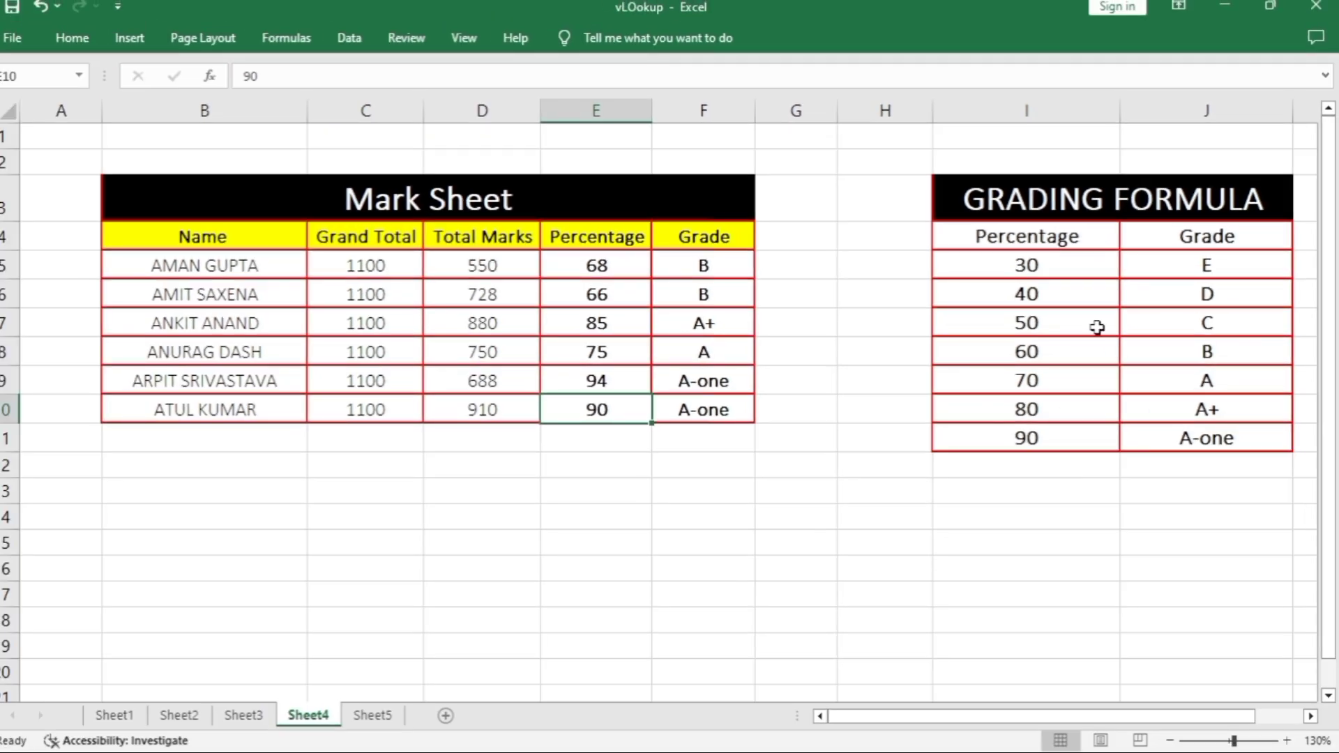
pyautogui.click(739, 297)
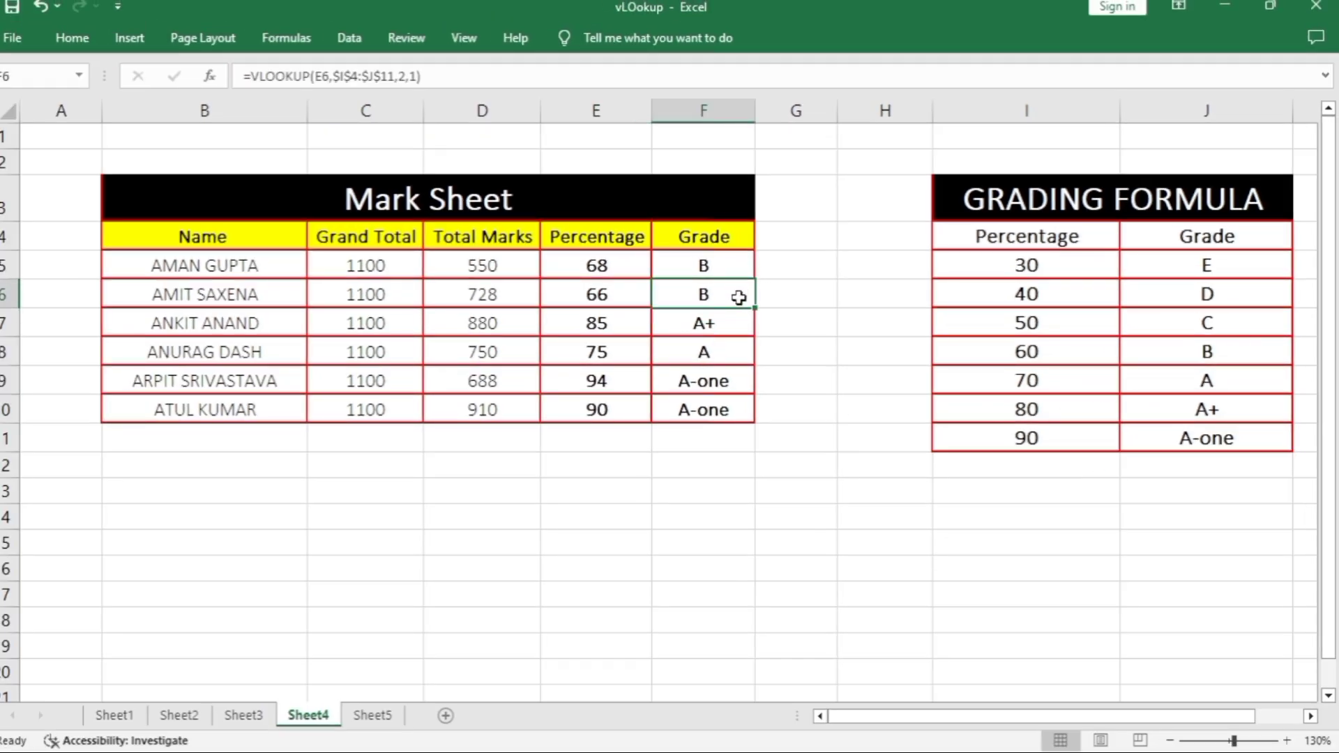
pyautogui.click(661, 437)
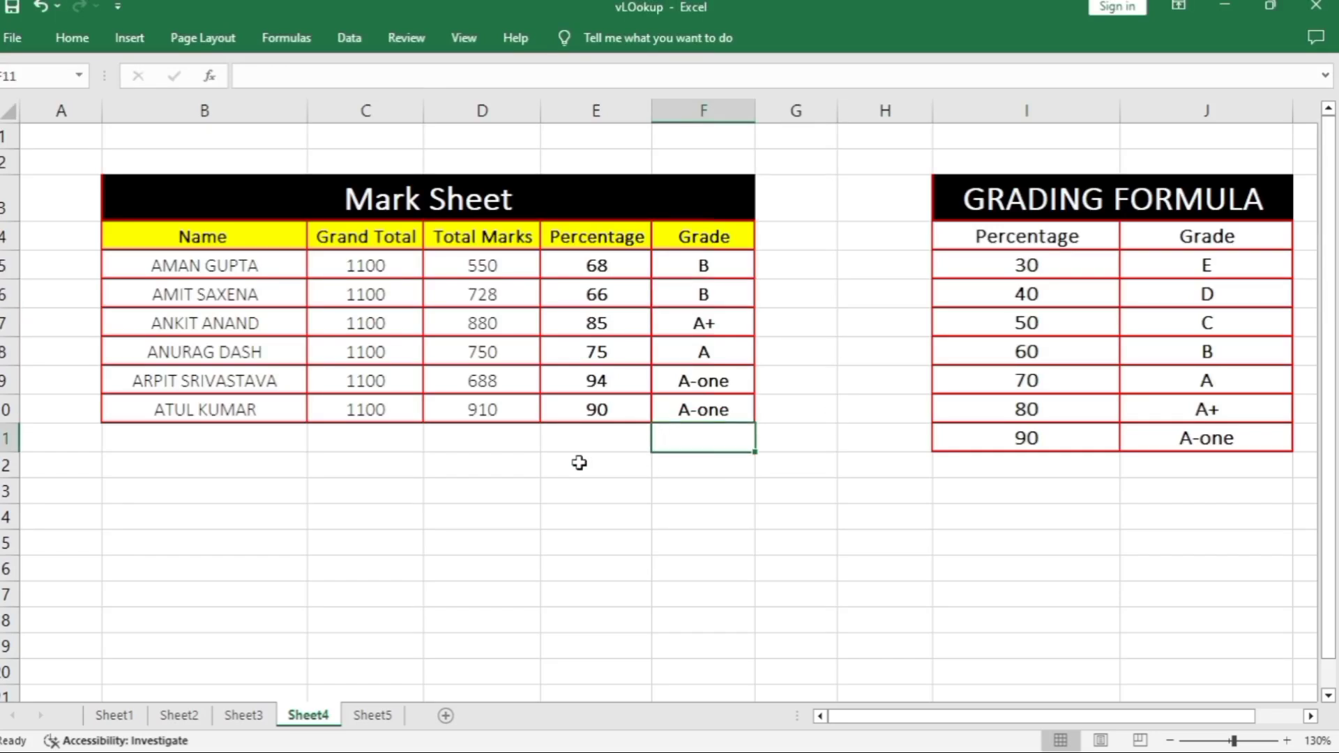
pyautogui.click(503, 460)
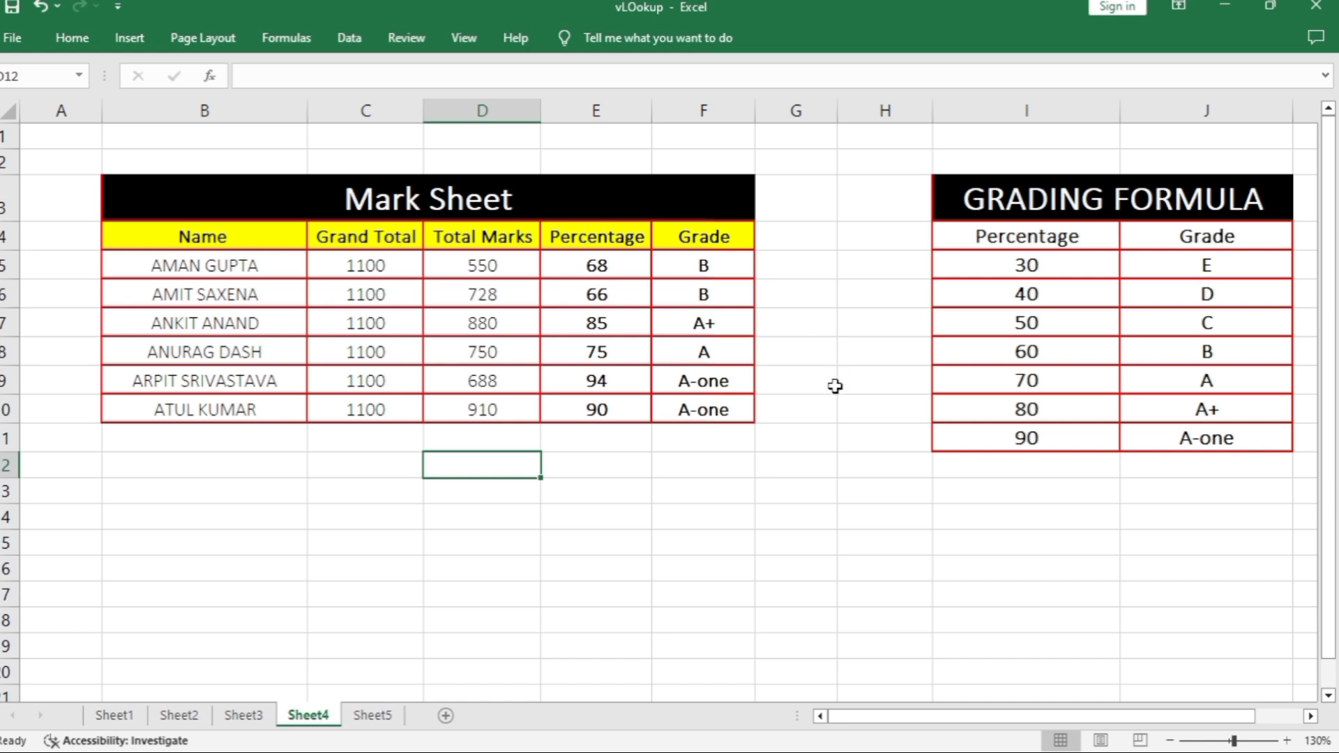
pyautogui.click(845, 293)
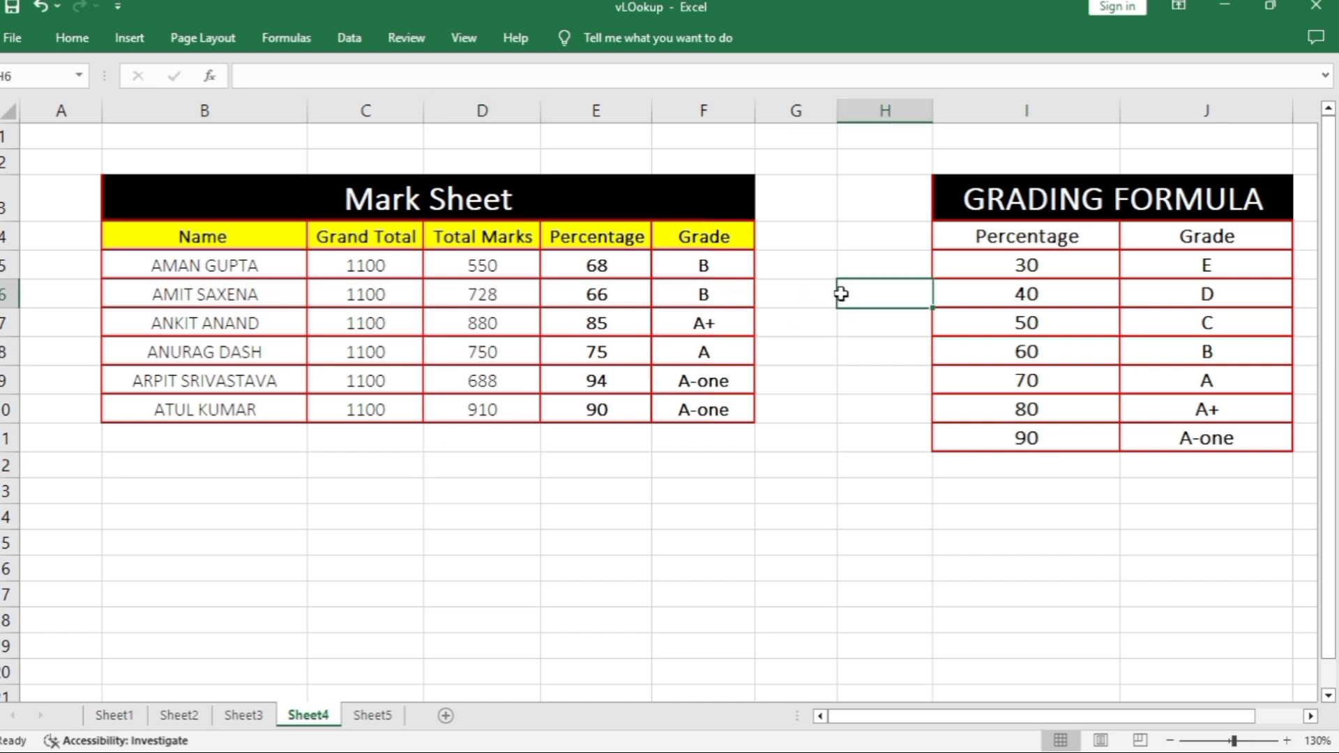
pyautogui.click(855, 160)
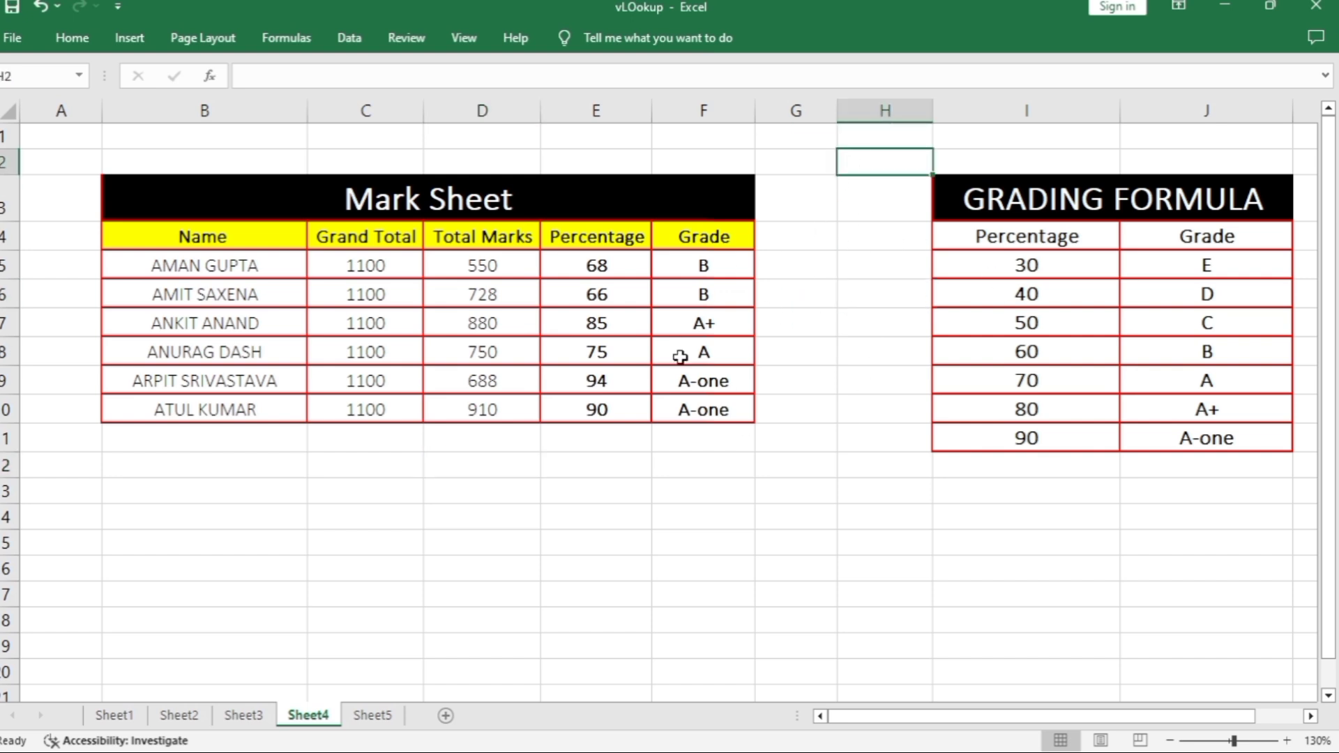
pyautogui.click(846, 413)
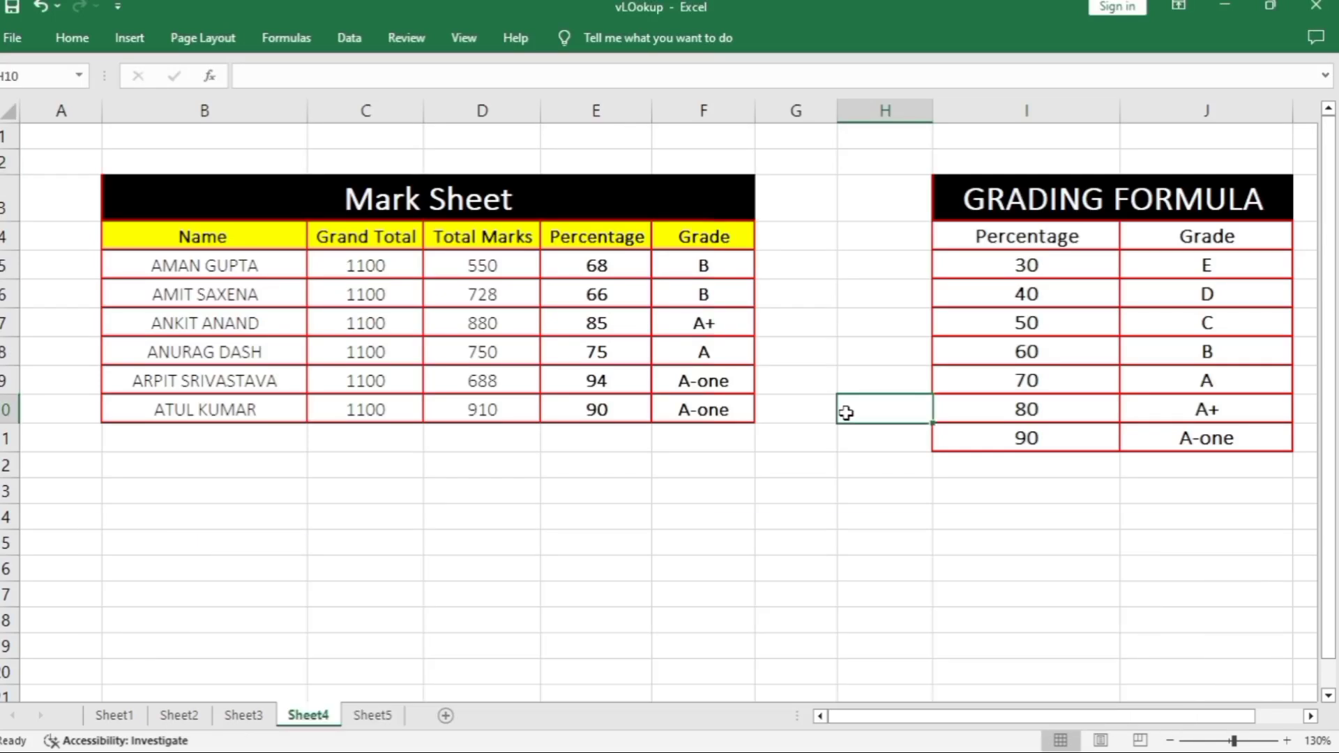
pyautogui.press('ctrl')
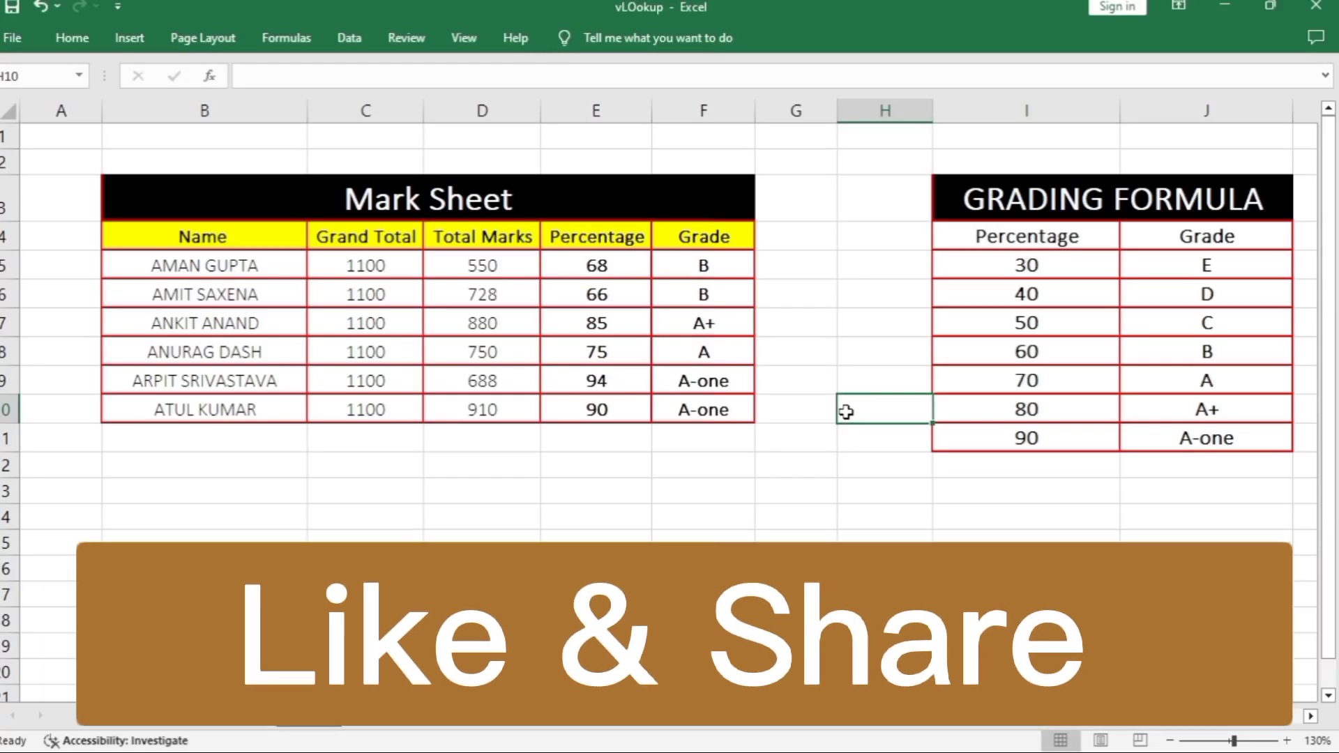